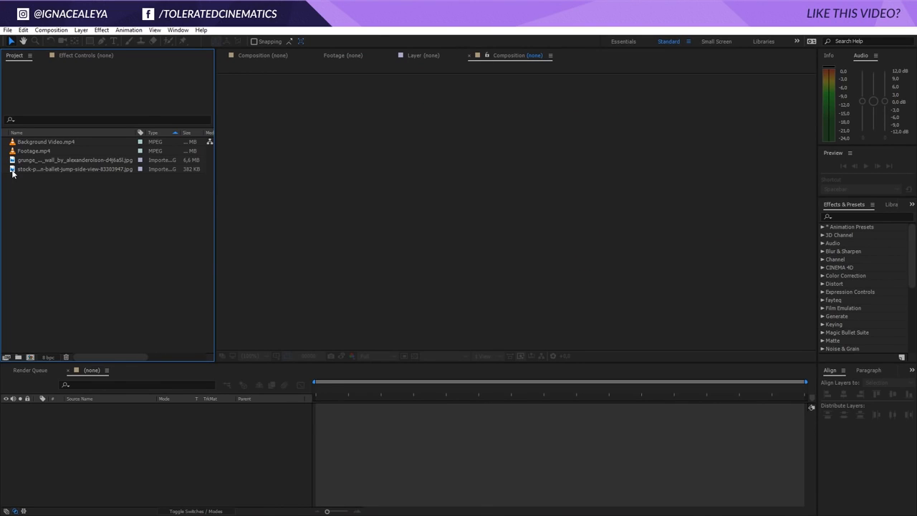
Preview each imported video and image item in the footage viewer
left_click(37, 151)
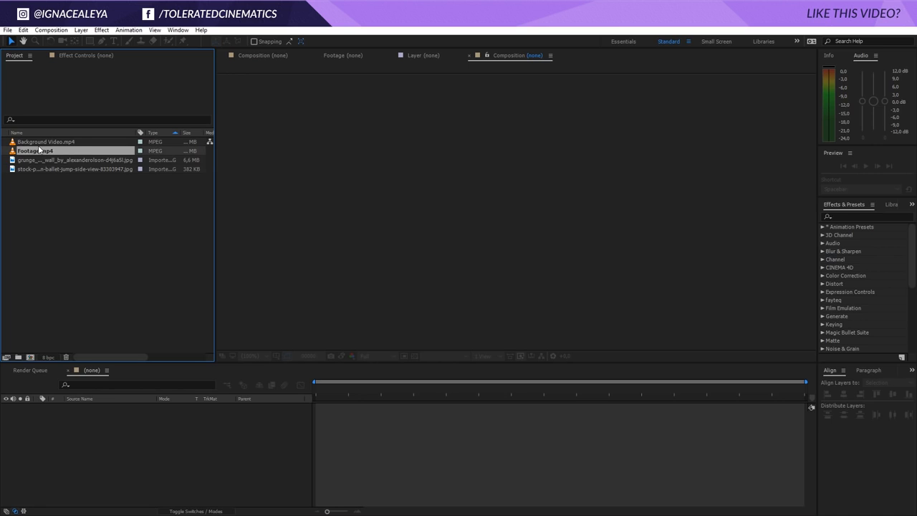
double_click(40, 143)
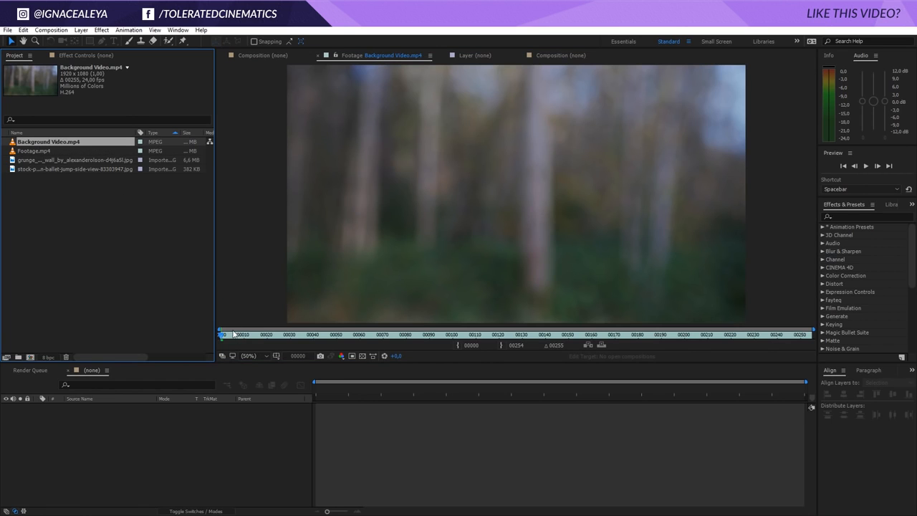
double_click(33, 152)
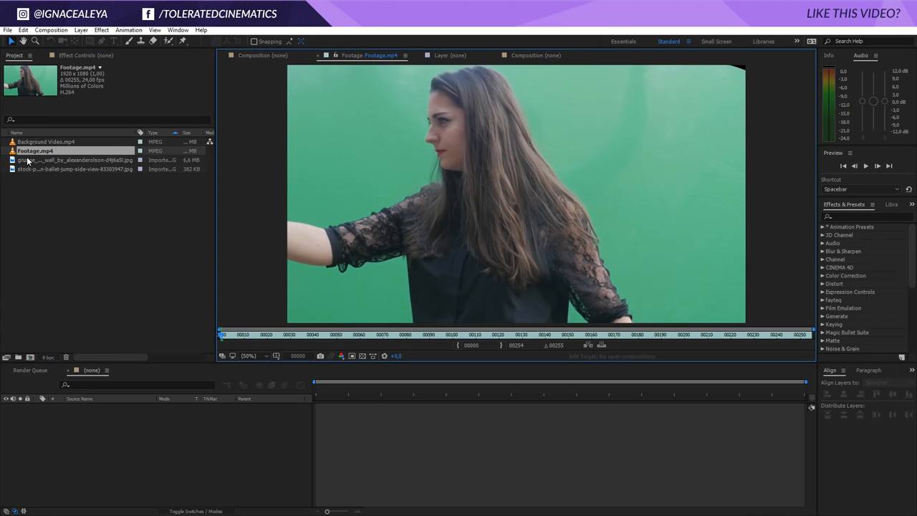
double_click(31, 162)
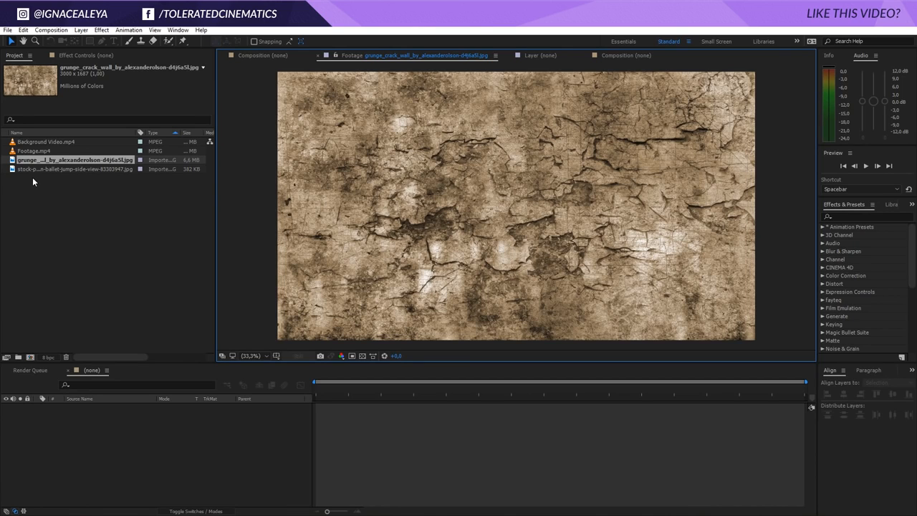
double_click(50, 169)
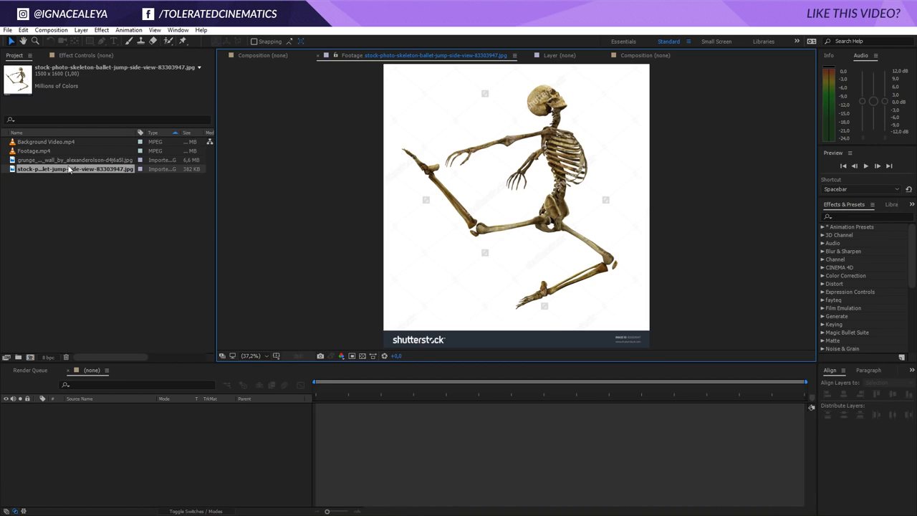
double_click(57, 161)
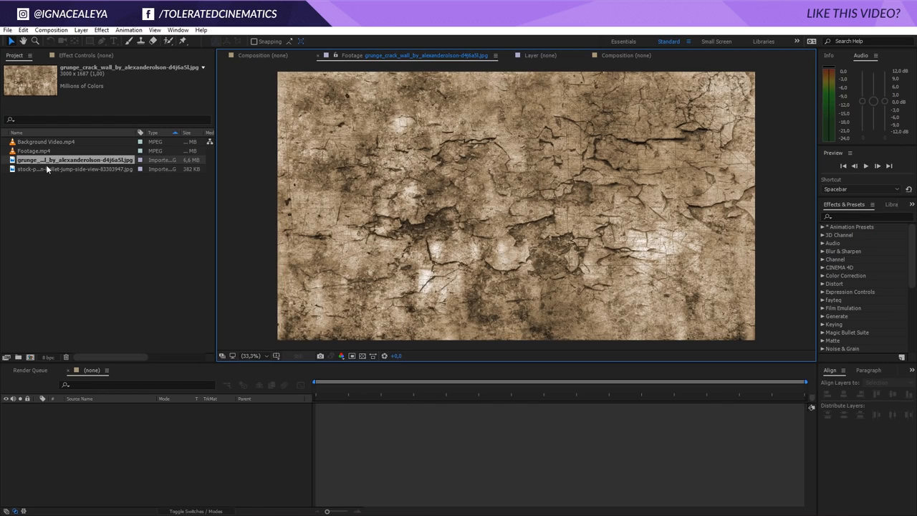
Create a composition from Background Video.mp4 and name it Main Comp
left_click(40, 151)
left_click(47, 143)
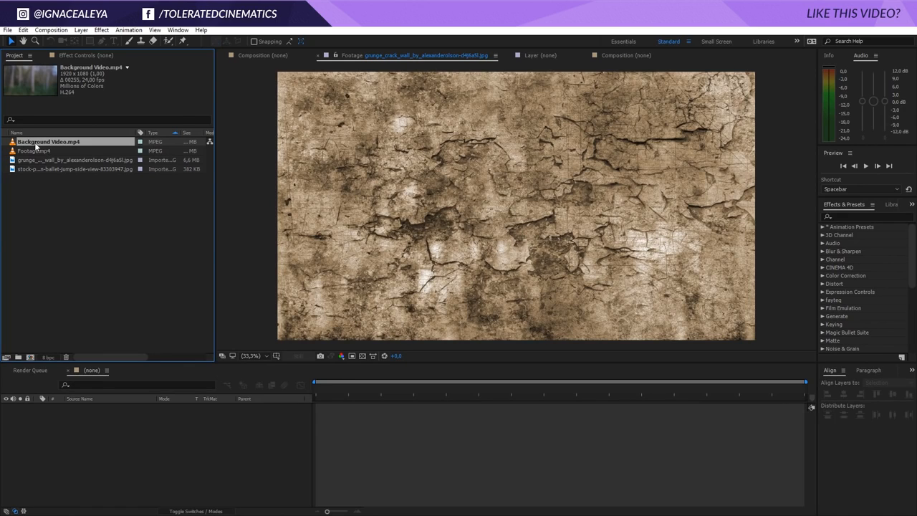
left_click_drag(35, 142, 31, 359)
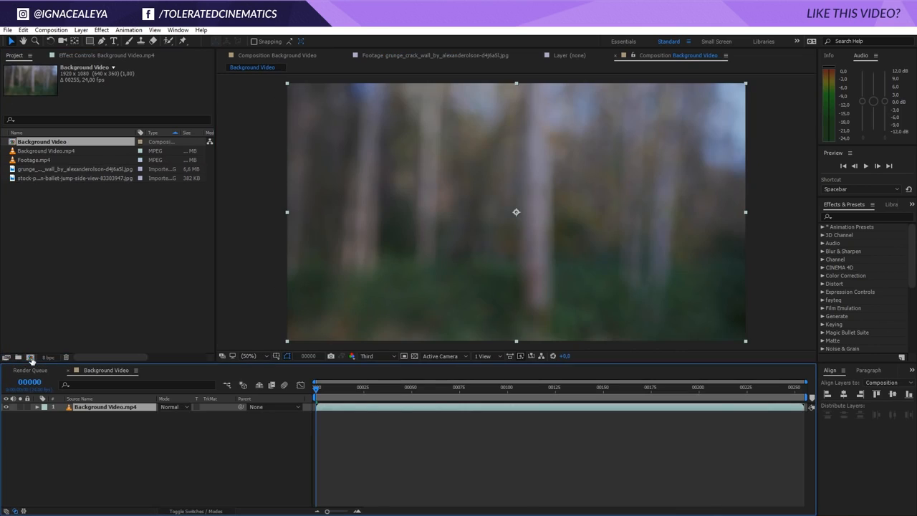
right_click(112, 433)
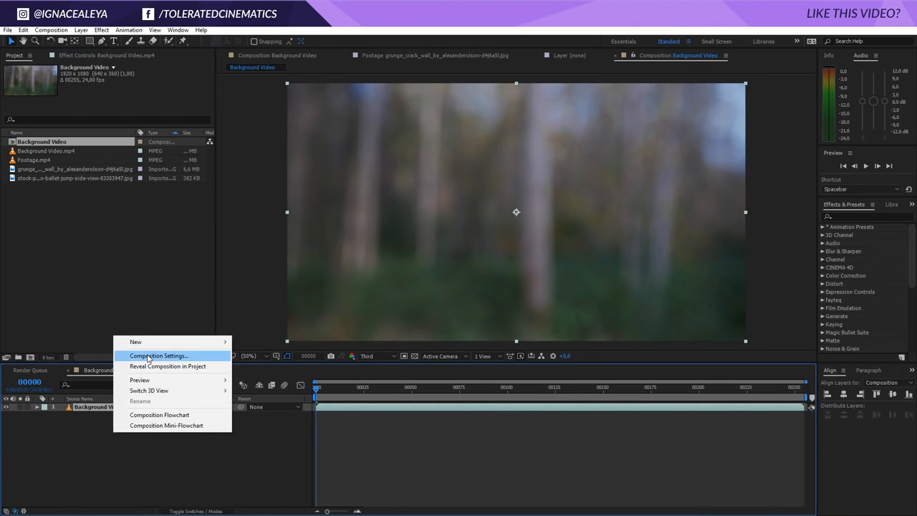
left_click(148, 356)
type("M")
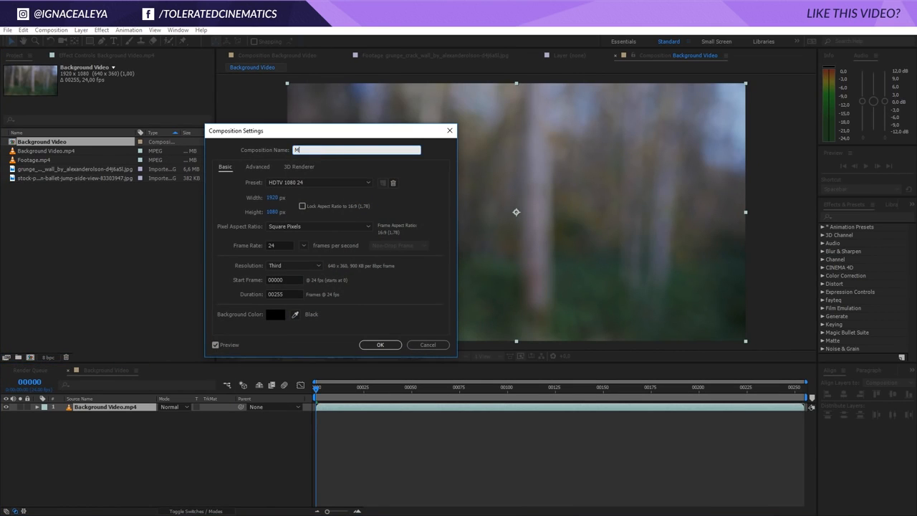
type("ain Comp")
key("Return")
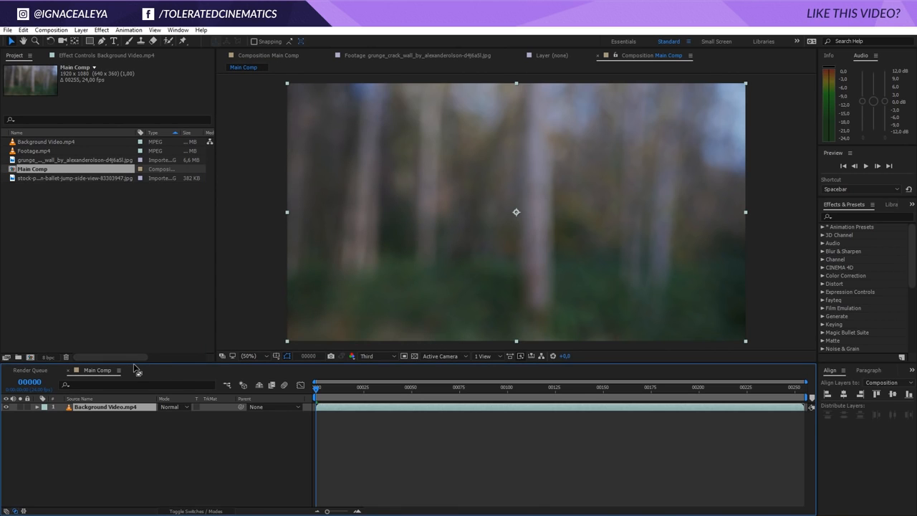
Create a composition from Footage.mp4 and name it Greenscreen Footage
left_click(37, 147)
left_click_drag(27, 155, 30, 357)
right_click(113, 443)
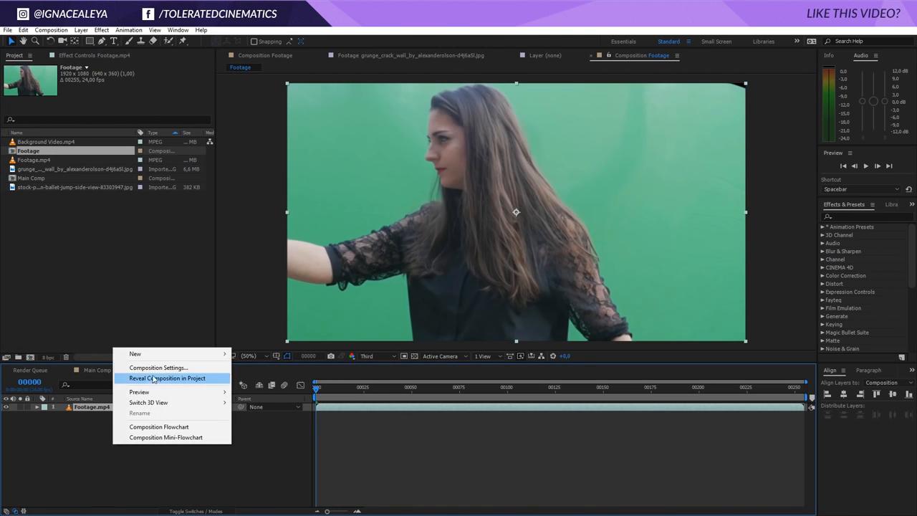
left_click(154, 367)
type("Greenscreen")
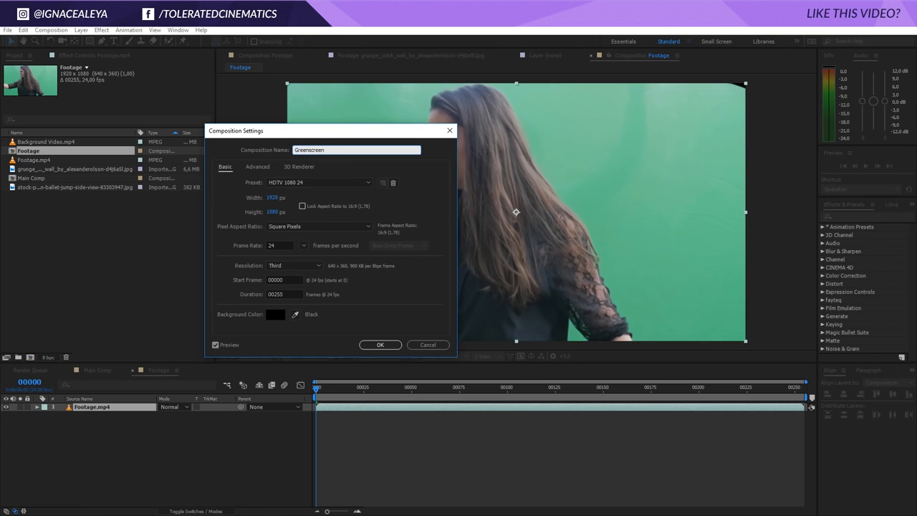
type(" Footage")
key("Return")
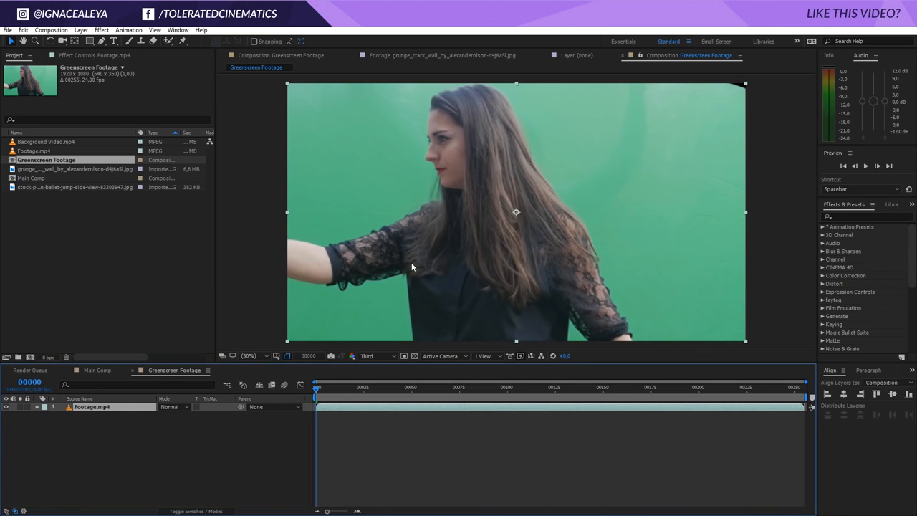
key("comma")
key("comma")
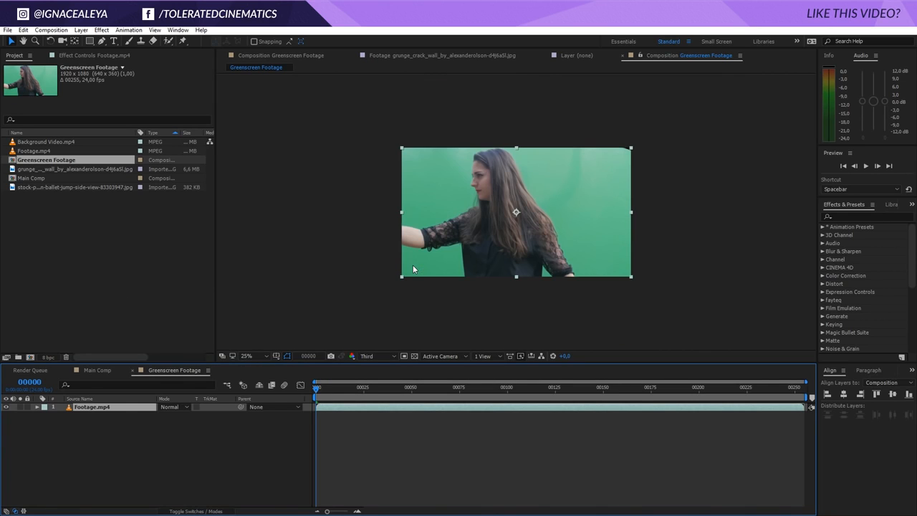
key("period")
key("period")
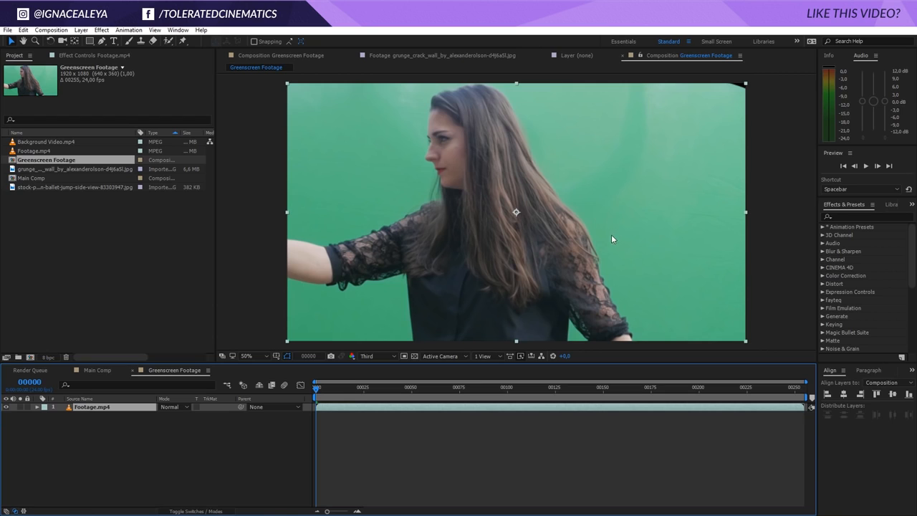
Draw a closed Pen-tool mask around the woman, extending beyond the frame edges
scroll(622, 244, "down", 2)
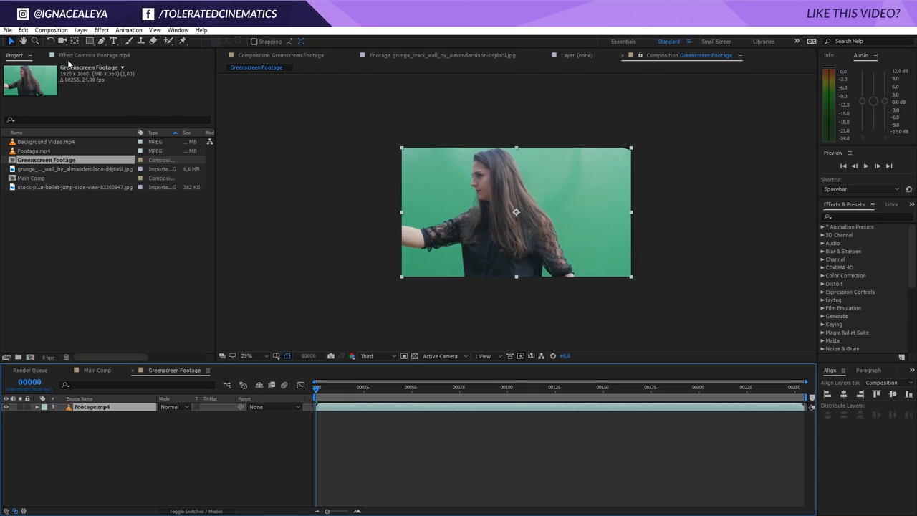
left_click(104, 41)
left_click_drag(388, 215, 449, 212)
left_click(462, 174)
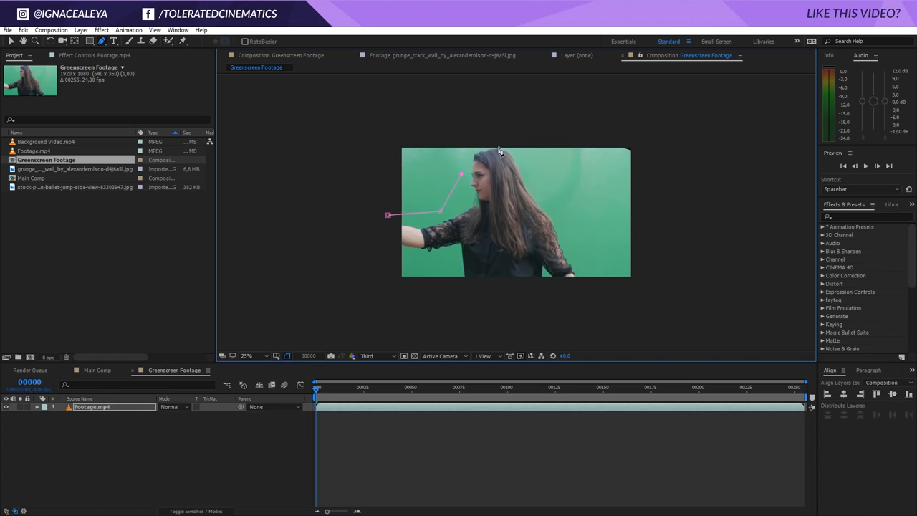
left_click_drag(498, 147, 542, 147)
left_click(546, 174)
left_click(632, 311)
left_click(376, 308)
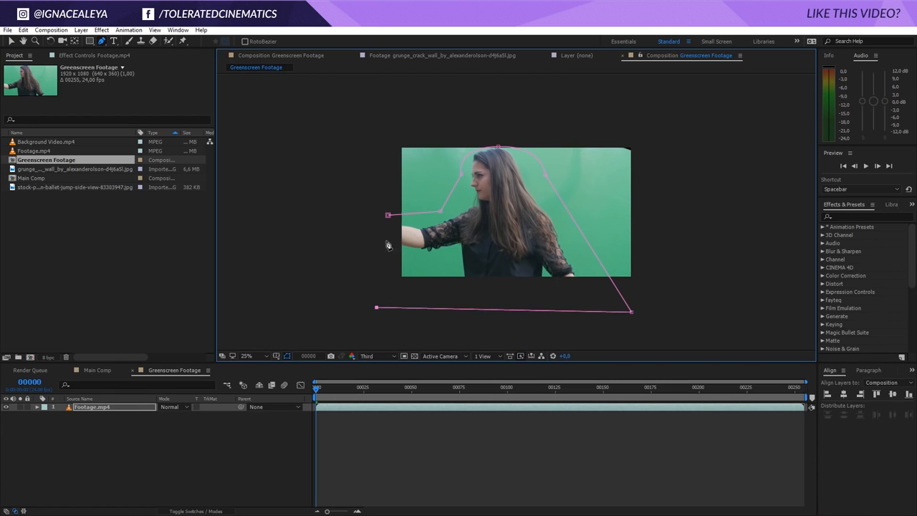
left_click(388, 215)
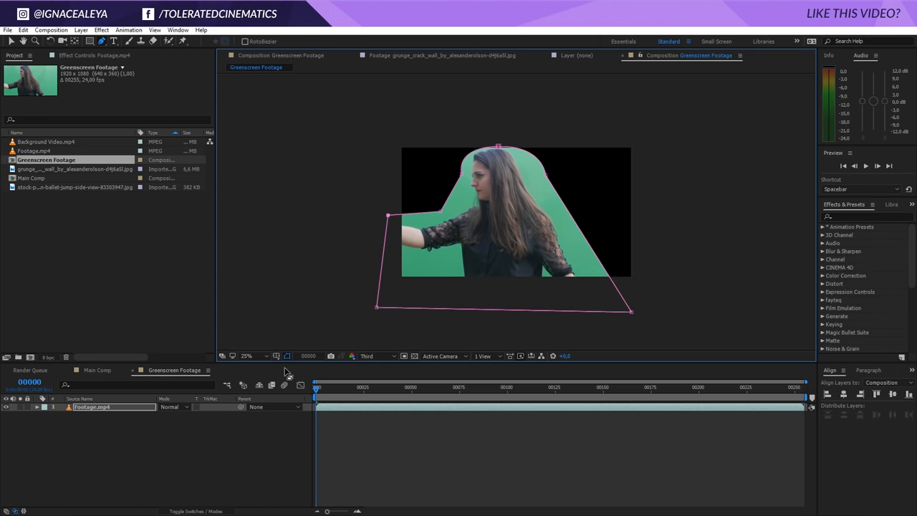
Keyframe the Mask Path and adjust the mask's top vertex at frame 50
key("m")
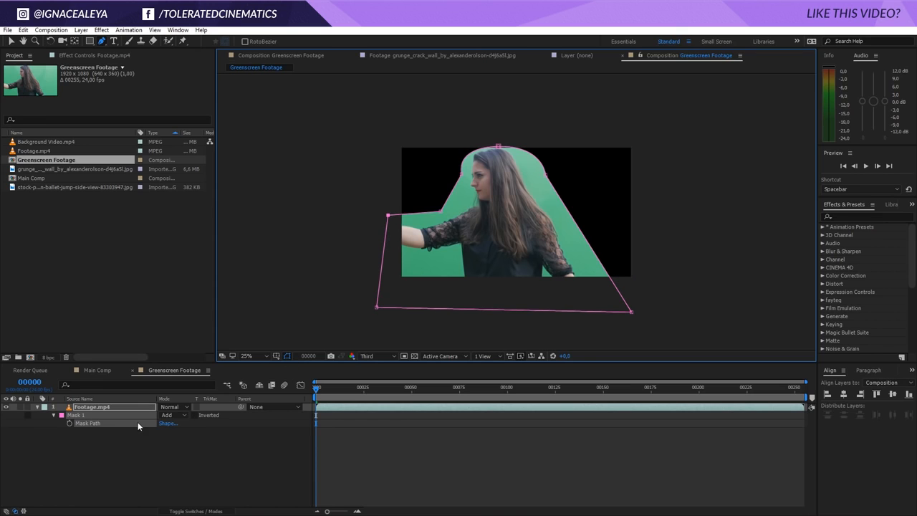
left_click(70, 423)
left_click_drag(407, 389, 412, 394)
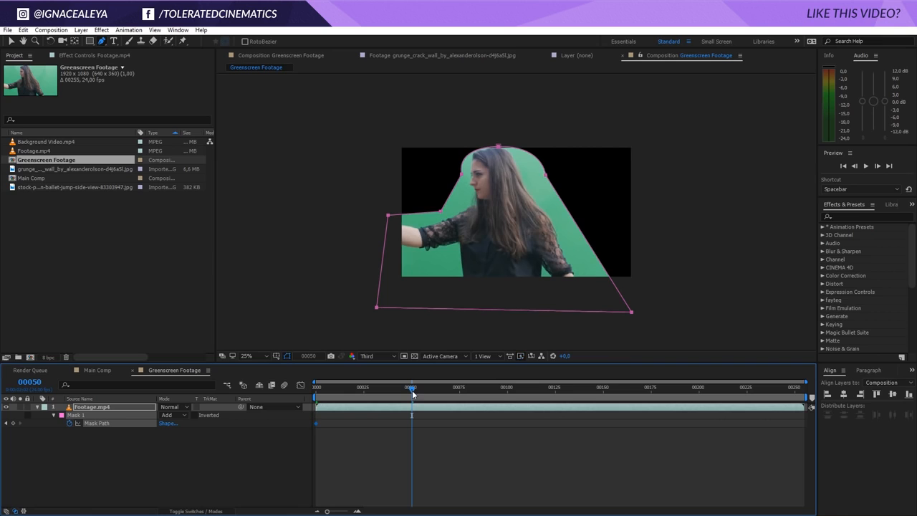
key("v")
left_click_drag(497, 147, 496, 144)
Adjust the mask's left vertex at frame 115 to follow the woman's arm
left_click_drag(414, 390, 572, 390)
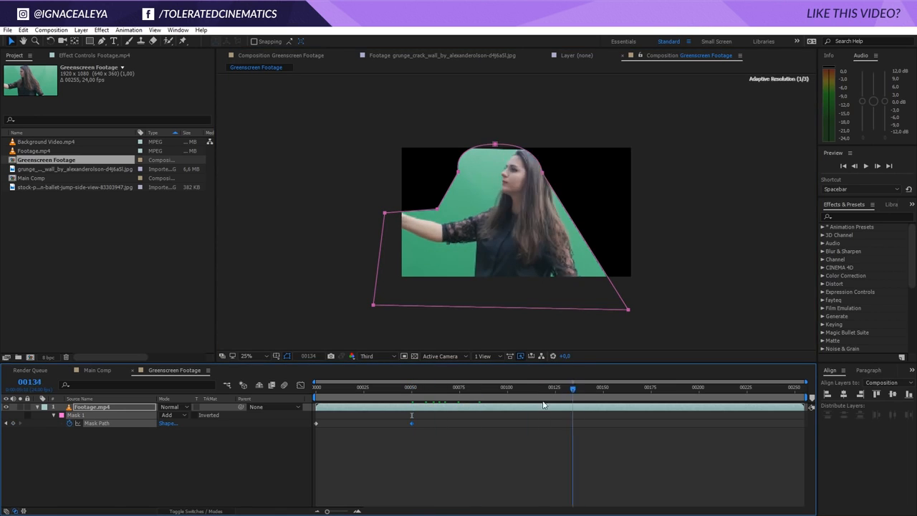
left_click(536, 390)
mouse_move(389, 214)
left_mouse_down()
mouse_move(399, 215)
mouse_move(392, 203)
left_mouse_up()
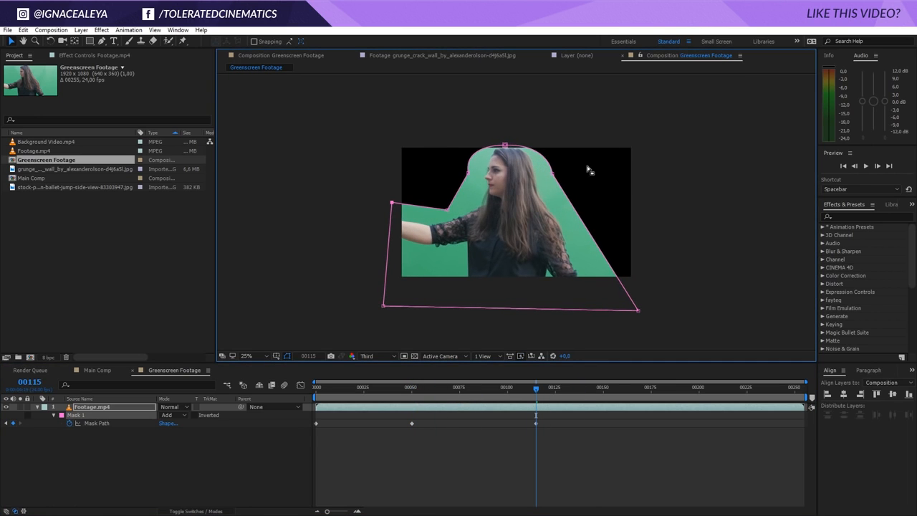
At frame 254, drag the mask vertices to enclose the woman leaning back
left_click_drag(537, 390, 803, 383)
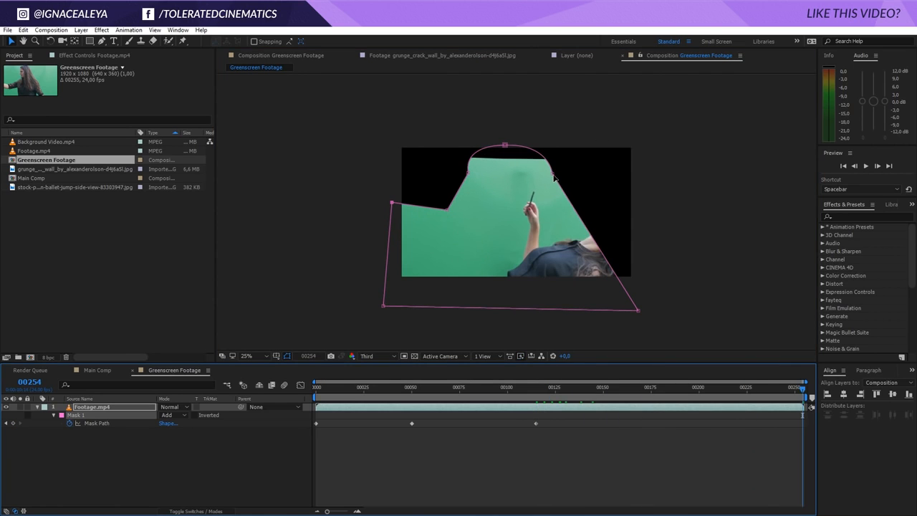
left_click_drag(553, 175, 671, 242)
left_click_drag(505, 146, 631, 202)
left_click_drag(468, 174, 550, 176)
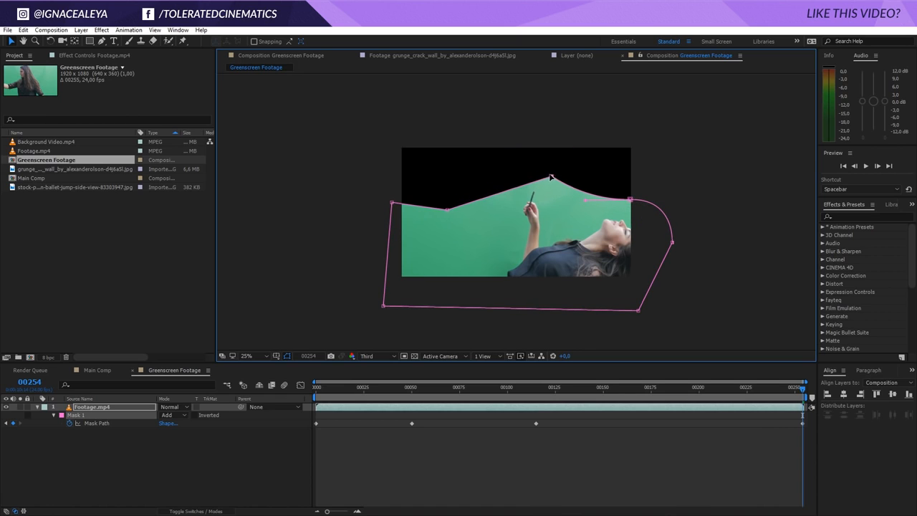
left_click_drag(392, 208, 502, 205)
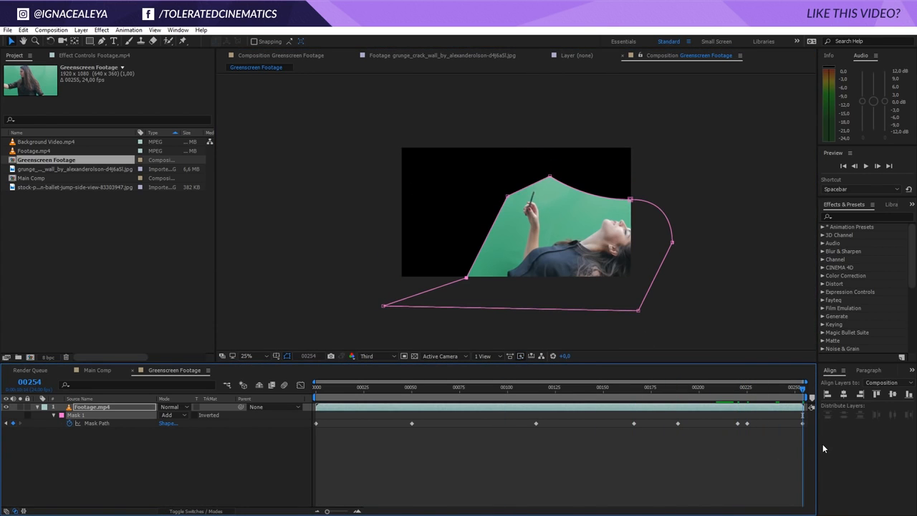
Apply the Keylight (1.2) effect to the Footage.mp4 layer
left_click(37, 406)
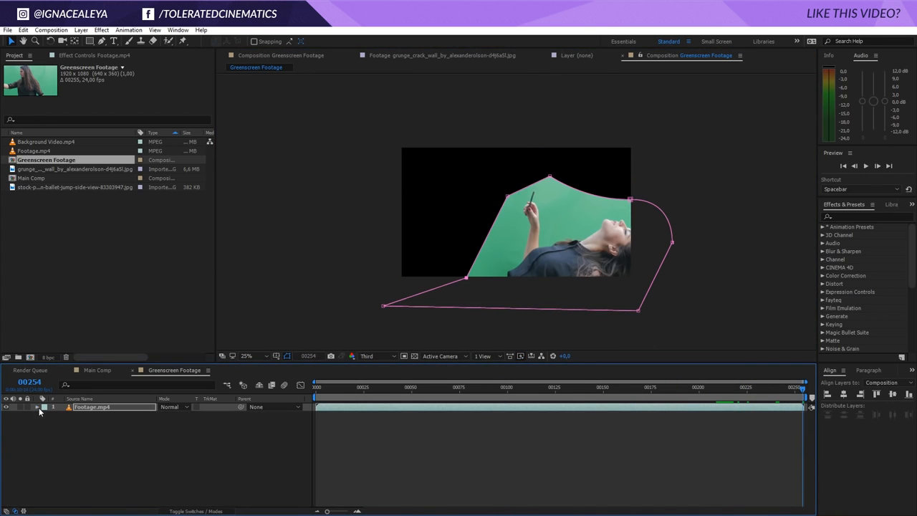
left_click(89, 438)
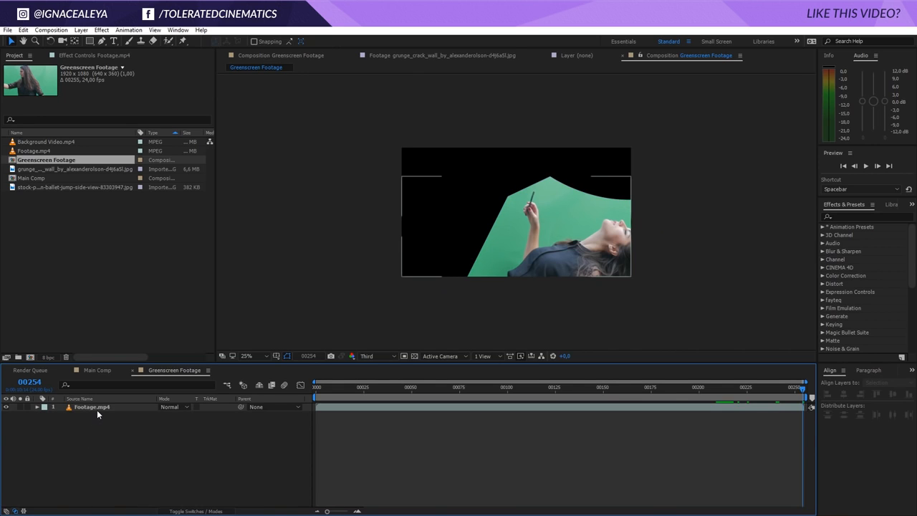
left_click(97, 410)
left_click(101, 30)
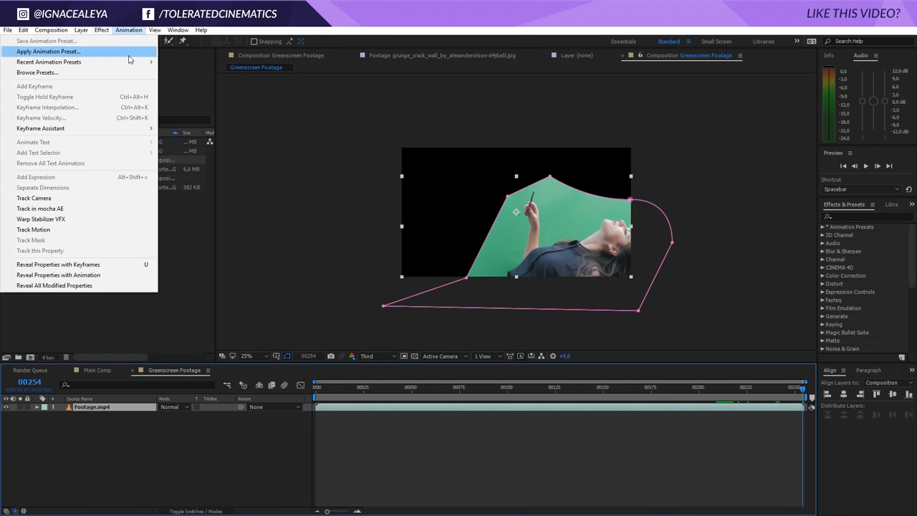
mouse_move(65, 193)
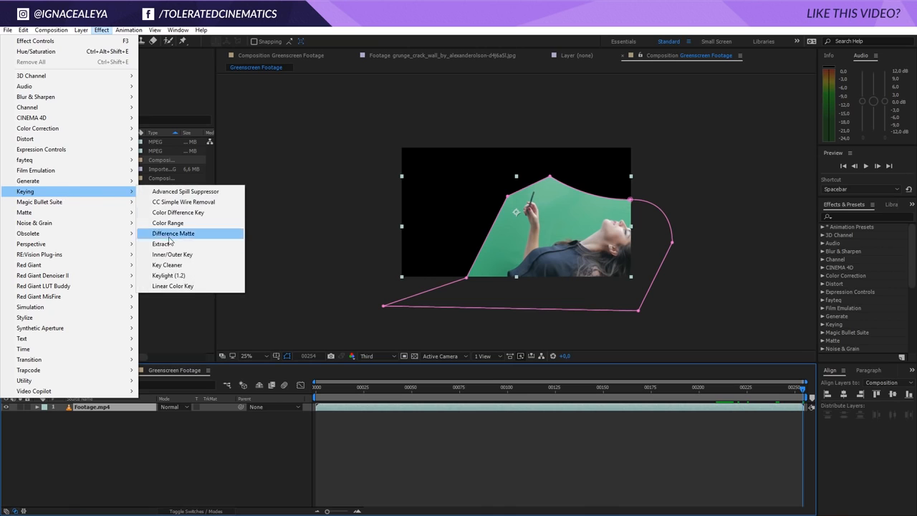
left_click(176, 278)
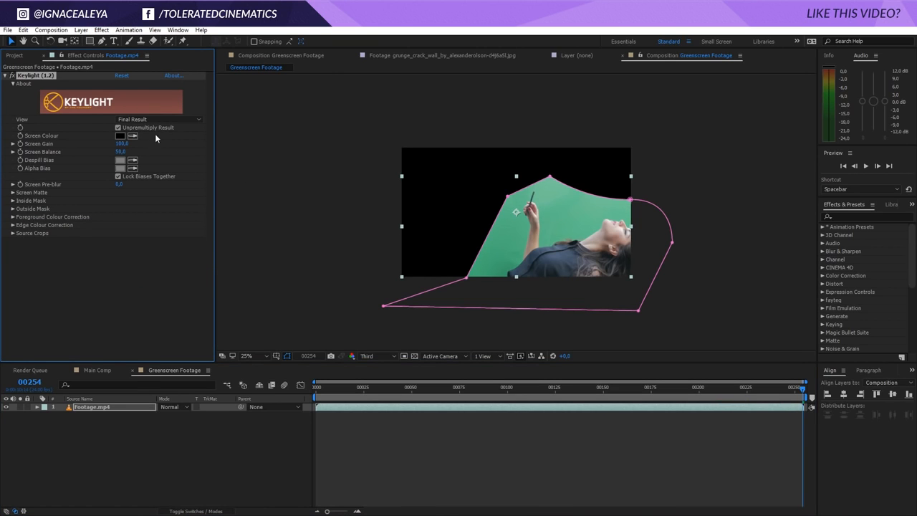
Set Keylight's Screen Colour by sampling the green background
left_click(132, 136)
left_click(556, 234)
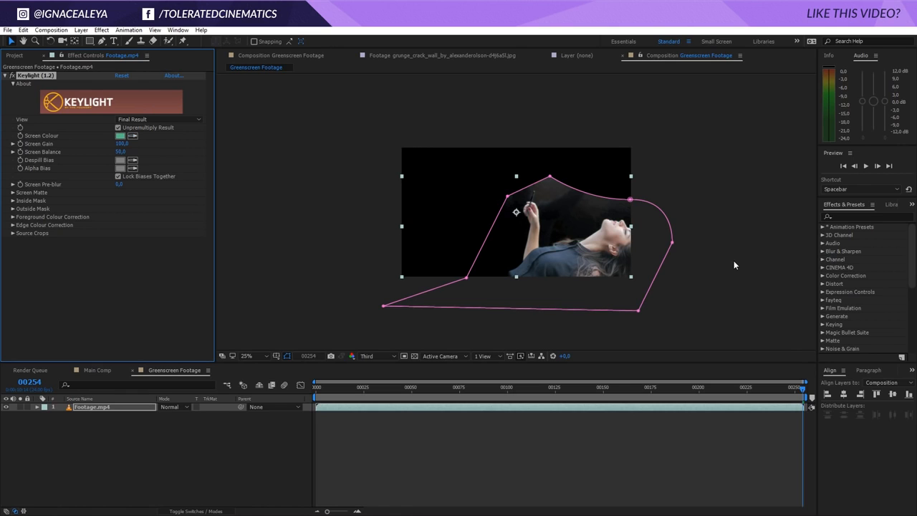
Switch Keylight's view to Screen Matte
key("period")
key("period")
left_click_drag(702, 263, 590, 209)
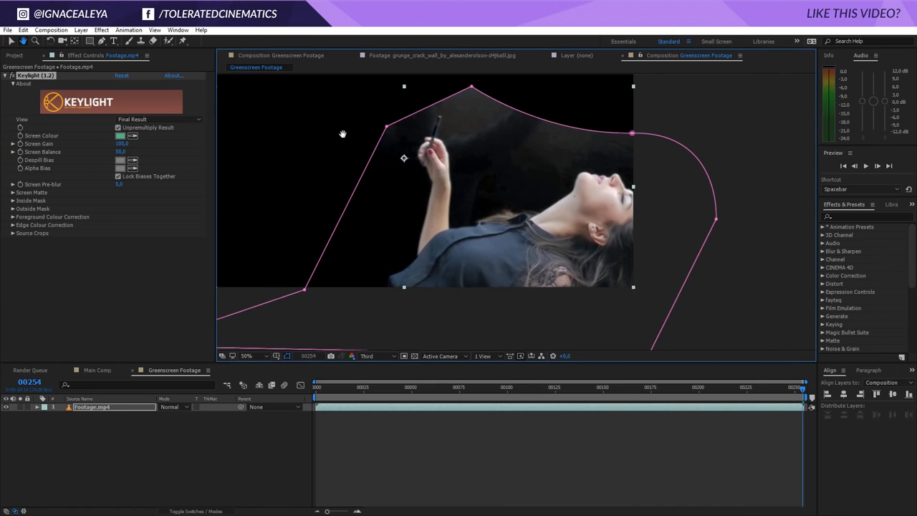
left_click(158, 119)
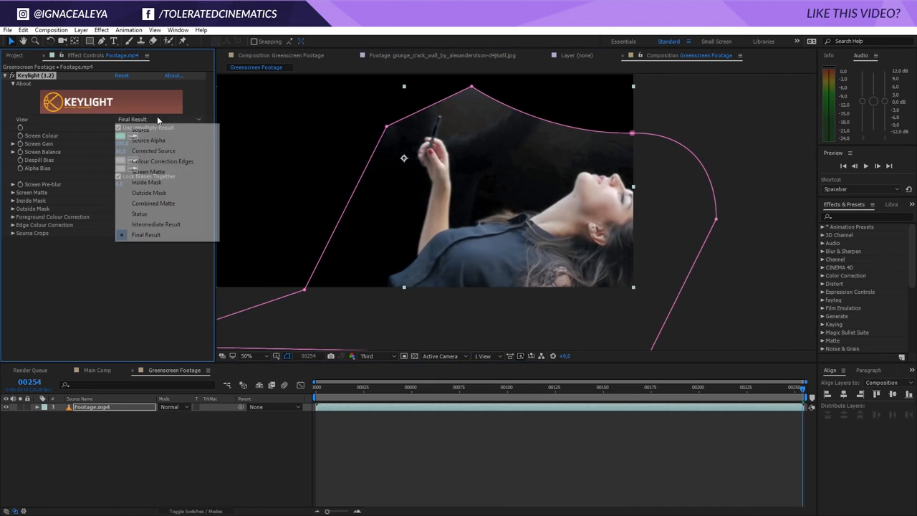
left_click(168, 175)
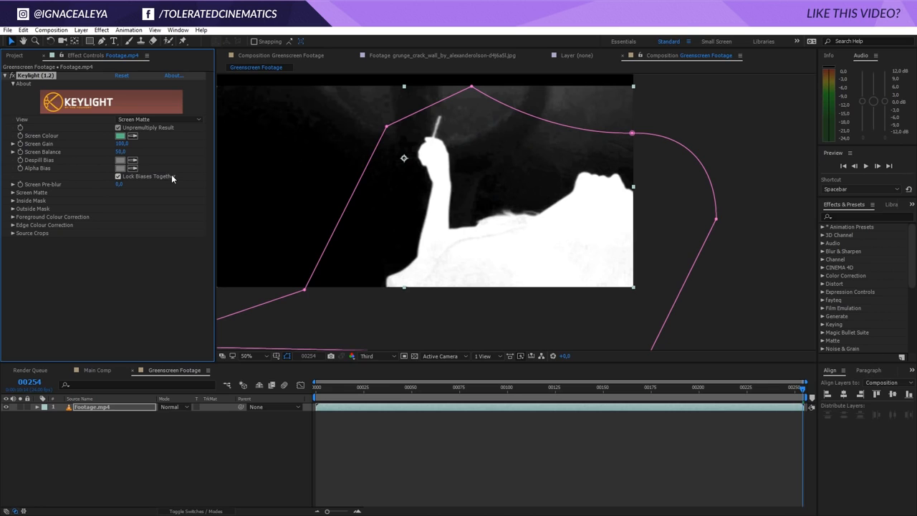
Expand Screen Matte and set Clip Black to 35 and Clip White to 70
left_click(13, 192)
left_click_drag(119, 201, 131, 212)
left_click(120, 201)
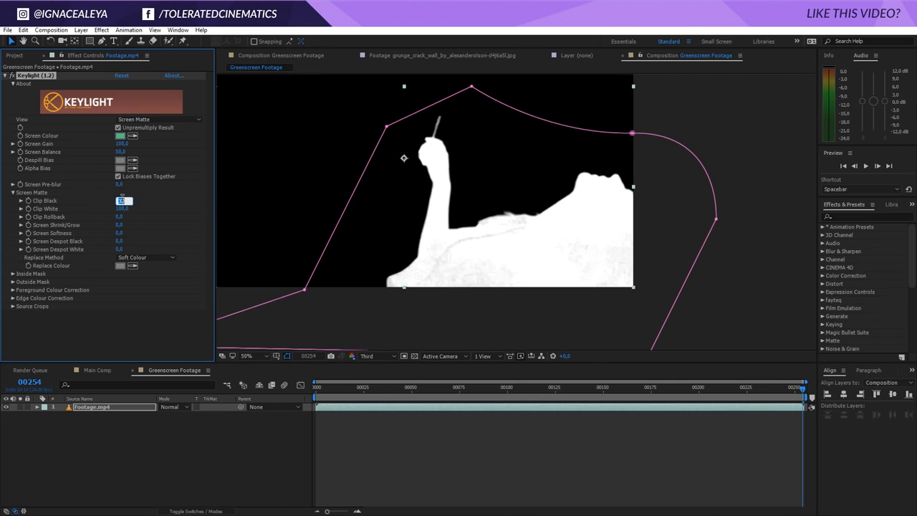
type("35")
key("Return")
left_click(120, 207)
type("75")
key("Return")
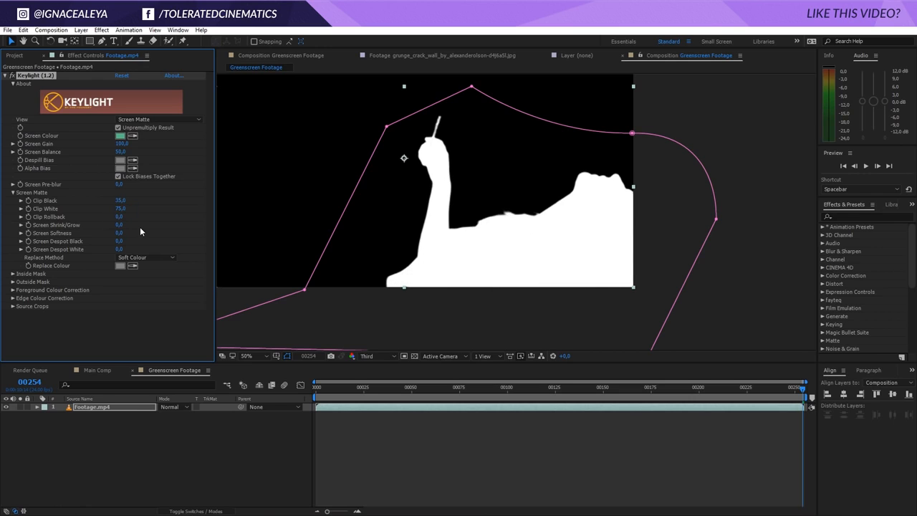
left_click(122, 209)
type("70")
key("Return")
Review the screen matte at several frames, then switch Keylight's view back to Final Result
left_click(751, 391)
left_click_drag(751, 392, 686, 392)
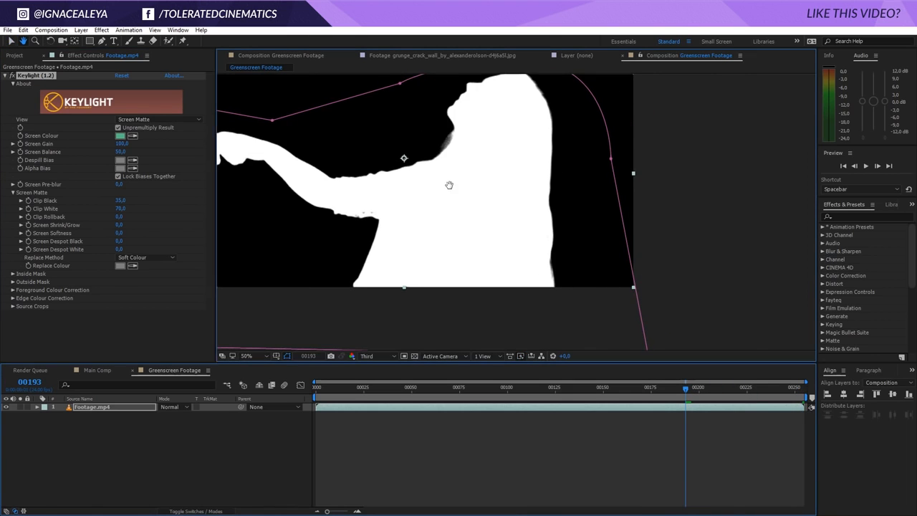
left_click_drag(448, 186, 562, 213)
left_click_drag(686, 391, 567, 394)
left_click_drag(559, 227, 614, 237)
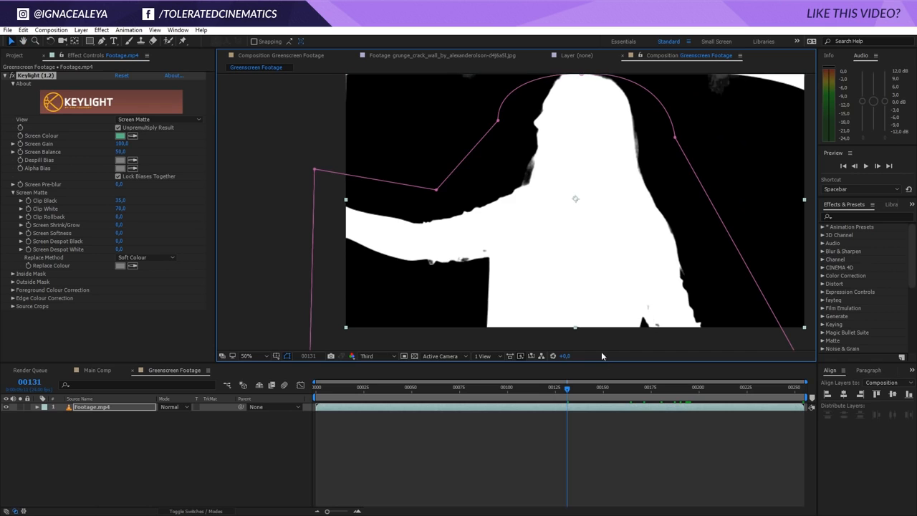
left_click_drag(568, 391, 392, 407)
left_click(144, 120)
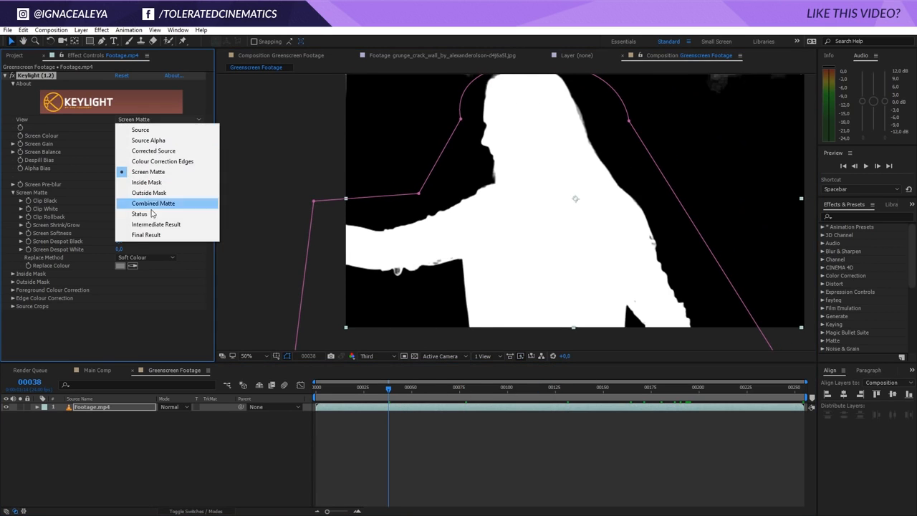
left_click(146, 235)
Open Main Comp and set the project colour depth to 16 bits per channel
left_click(265, 438)
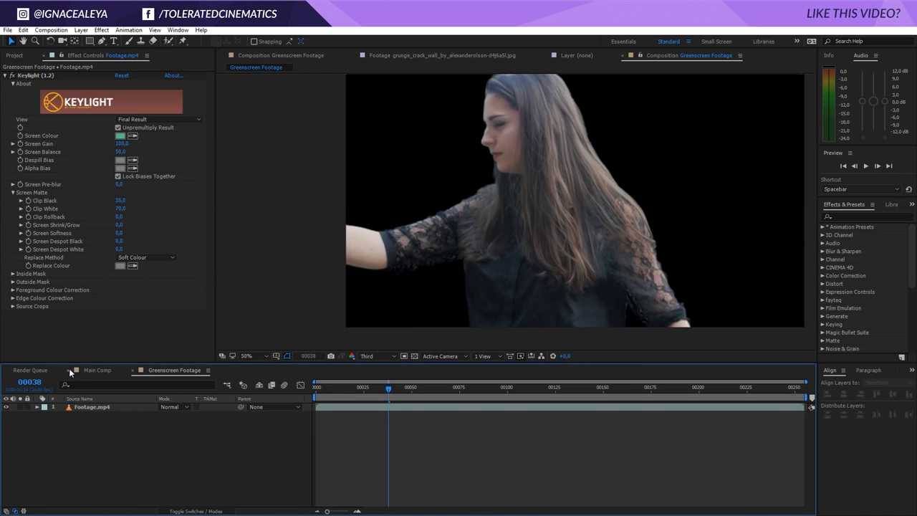
left_click(94, 371)
left_click(15, 57)
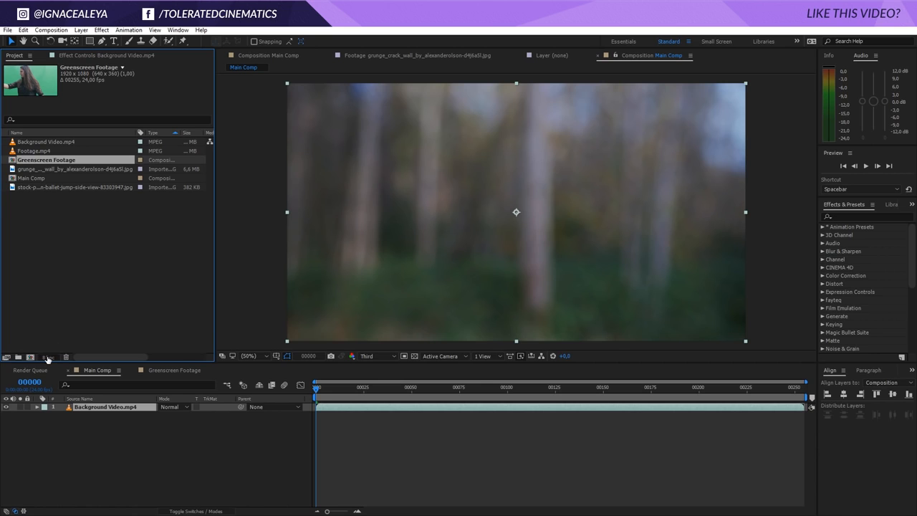
left_click(46, 356)
left_click(406, 200)
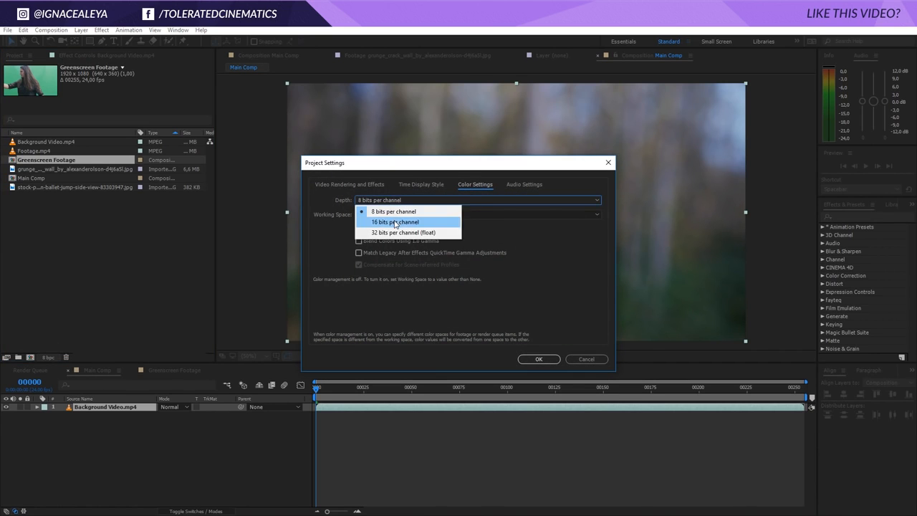
left_click(395, 222)
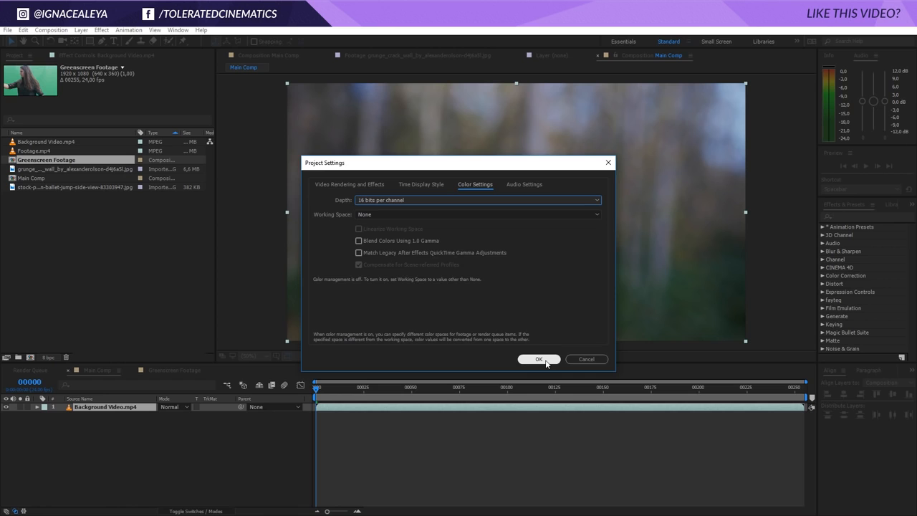
left_click(538, 359)
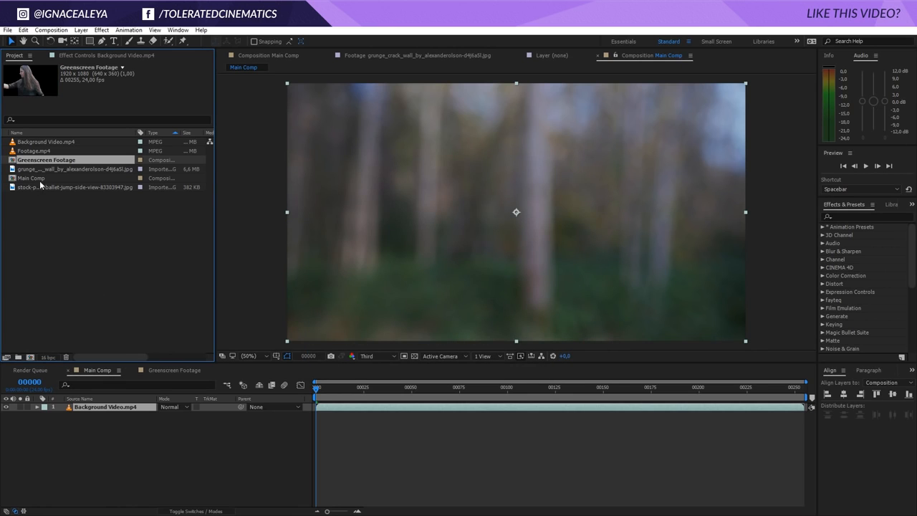
Add the Greenscreen Footage comp to Main Comp above the background video and scale it to 106%
left_click_drag(40, 162, 96, 409)
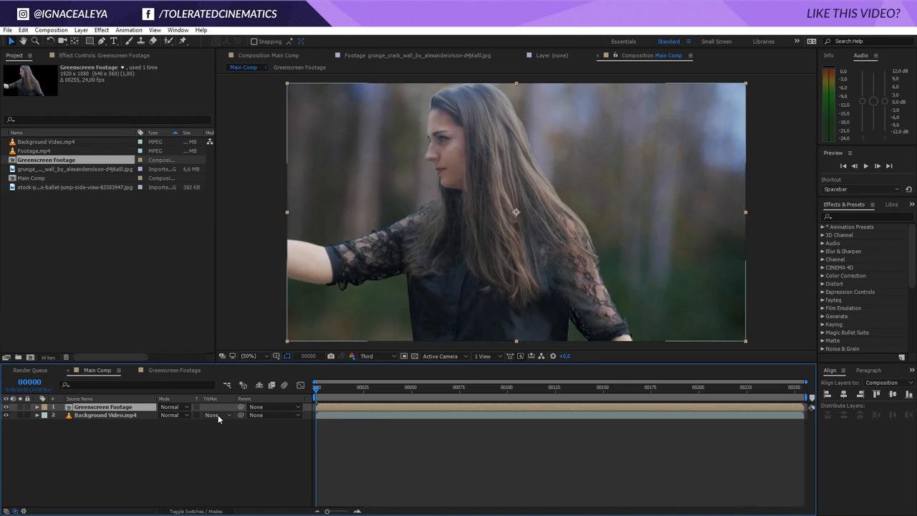
key("s")
left_click(189, 415)
type("110")
key("Return")
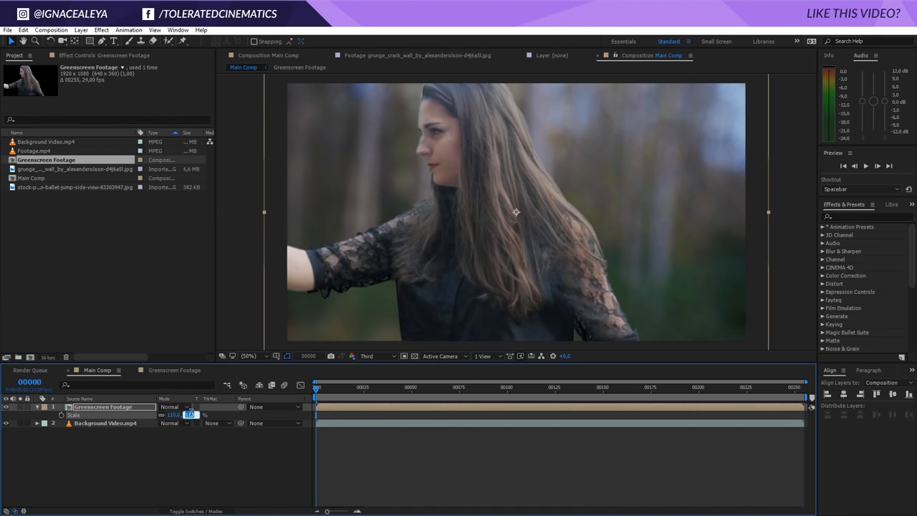
key("comma")
key("Down")
key("Down")
key("Down")
key("Down")
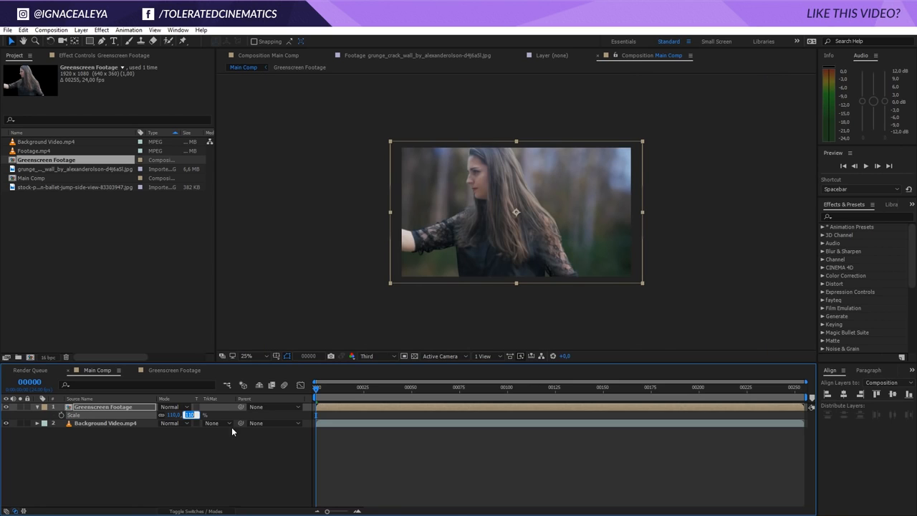
key("period")
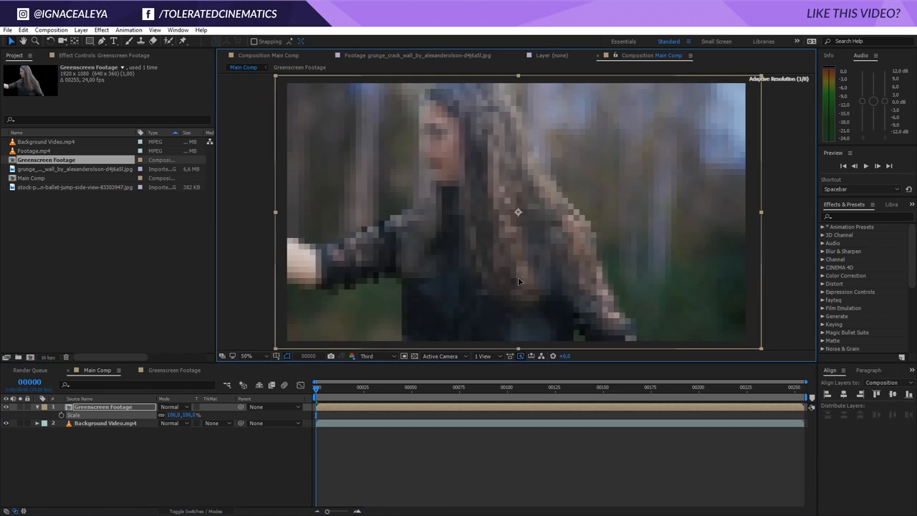
Shift the Greenscreen Footage layer slightly right and apply the Curves effect to it
left_click_drag(516, 281, 526, 281)
left_click_drag(317, 387, 603, 435)
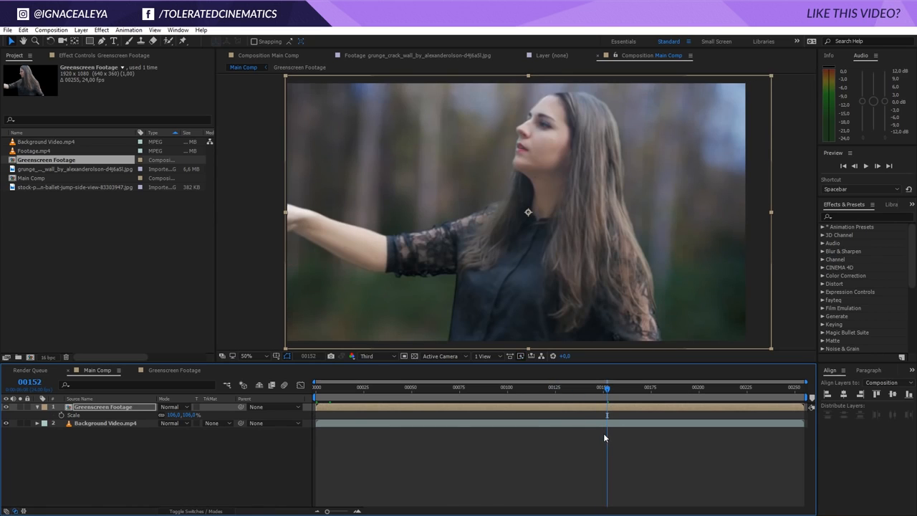
left_click(131, 410)
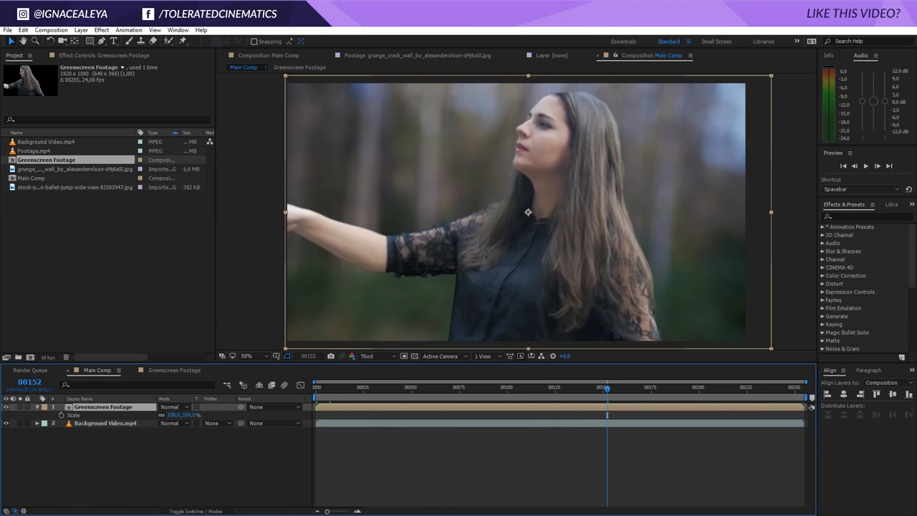
left_click(101, 30)
mouse_move(71, 128)
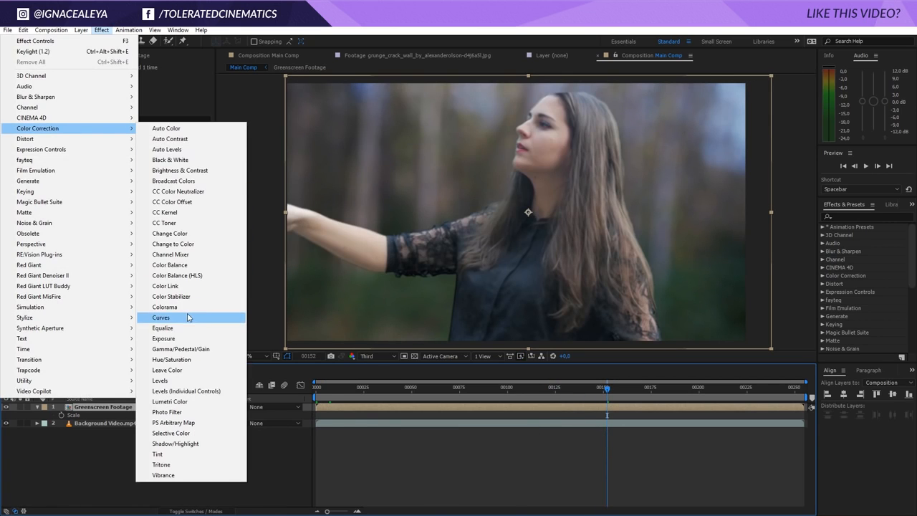
left_click(161, 317)
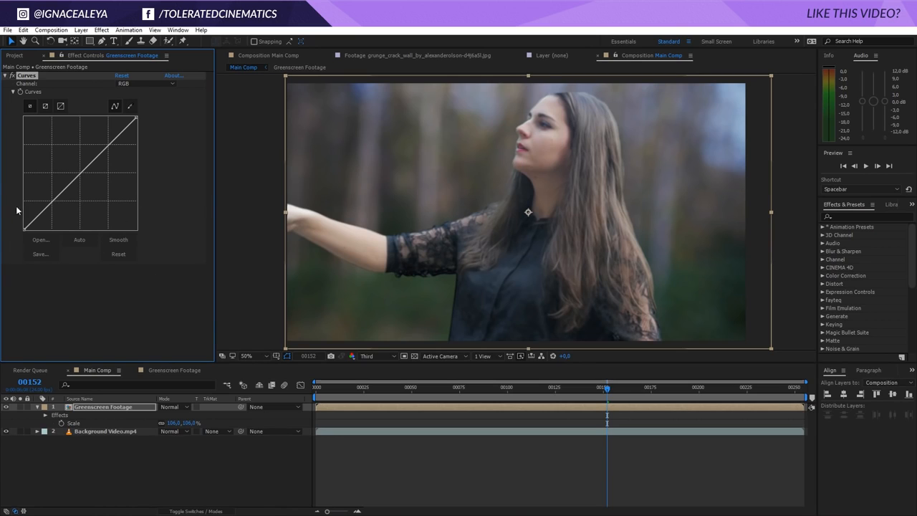
Bend the RGB curve to darken the shadows slightly and lift the highlights
left_click_drag(51, 203, 52, 207)
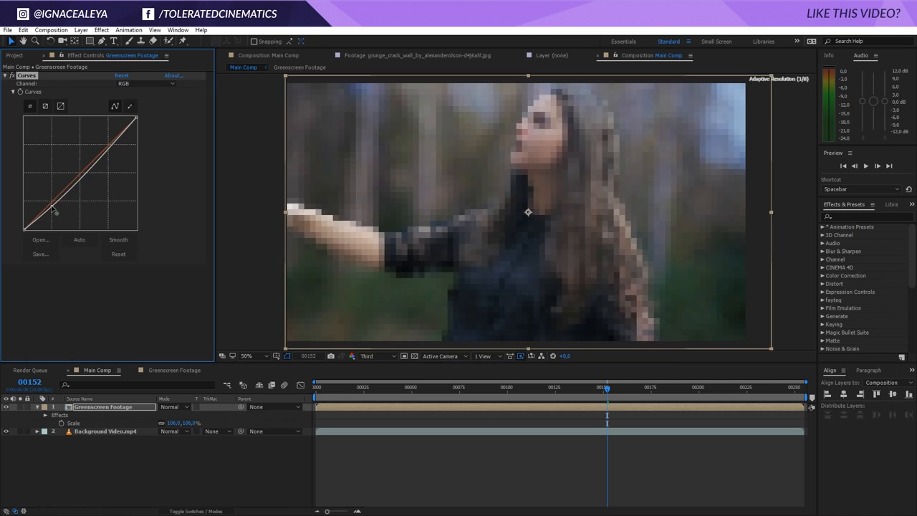
left_click_drag(84, 177, 108, 145)
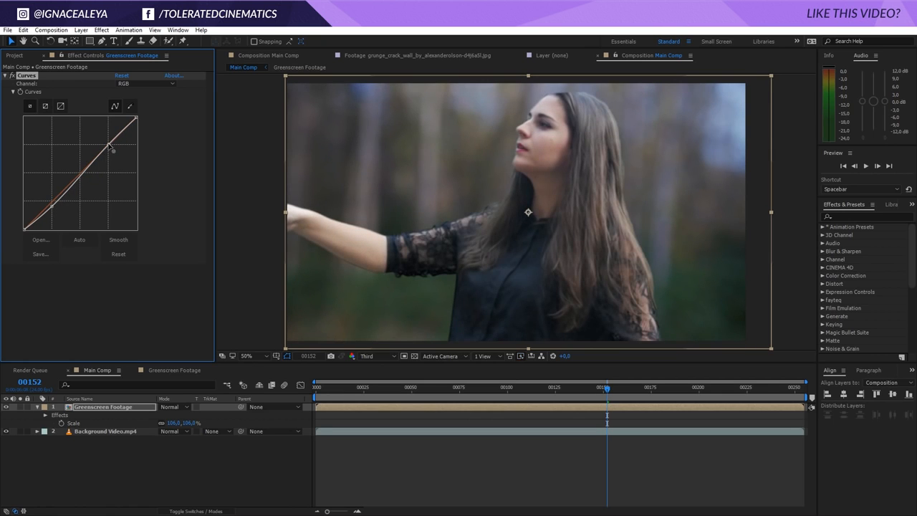
left_click_drag(51, 203, 53, 207)
Switch Curves to the Red channel and raise its midtones slightly
left_click(144, 83)
left_click(143, 104)
left_click_drag(78, 185, 76, 182)
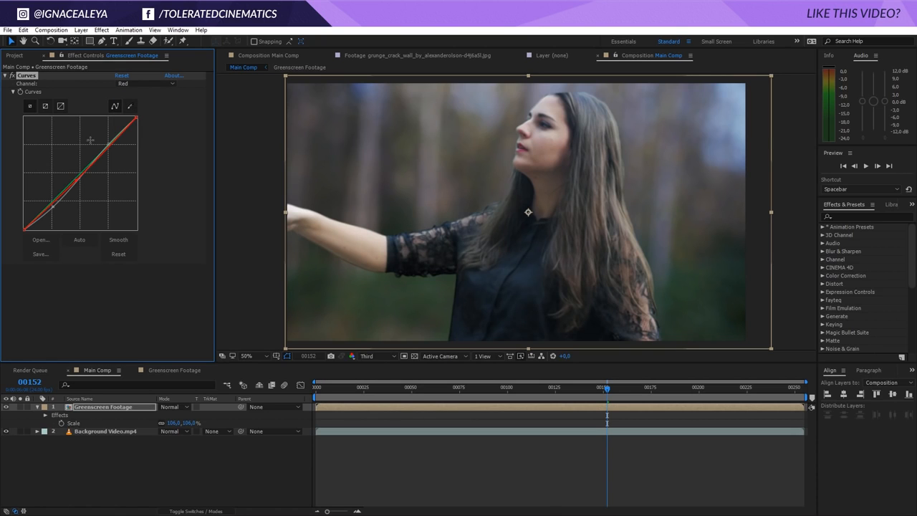
Adjust the Blue channel curve's shadows and highlights, then nudge the Green channel curve slightly
left_click(143, 83)
left_click(136, 120)
left_click_drag(78, 178, 102, 152)
left_click_drag(48, 200, 48, 204)
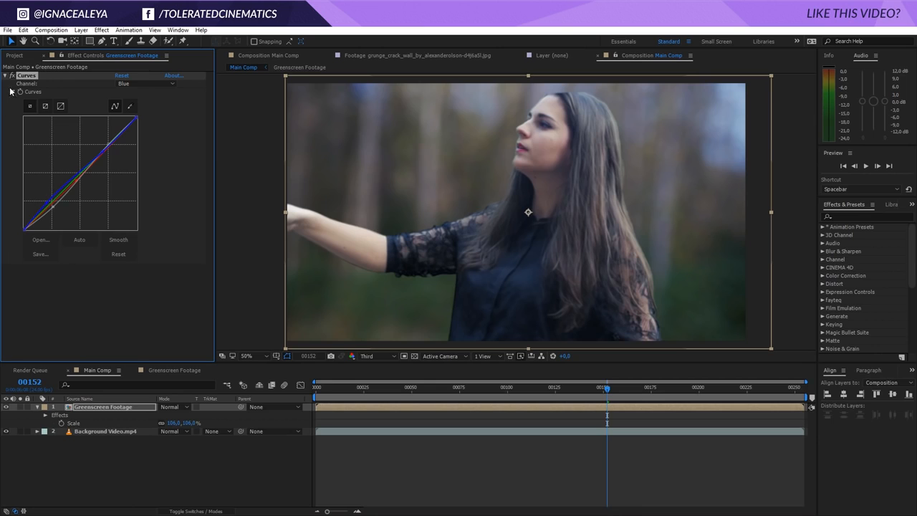
left_click(141, 83)
left_click(129, 115)
left_click_drag(89, 167, 90, 167)
Toggle the Curves effect on and off to compare the grade
left_click(11, 75)
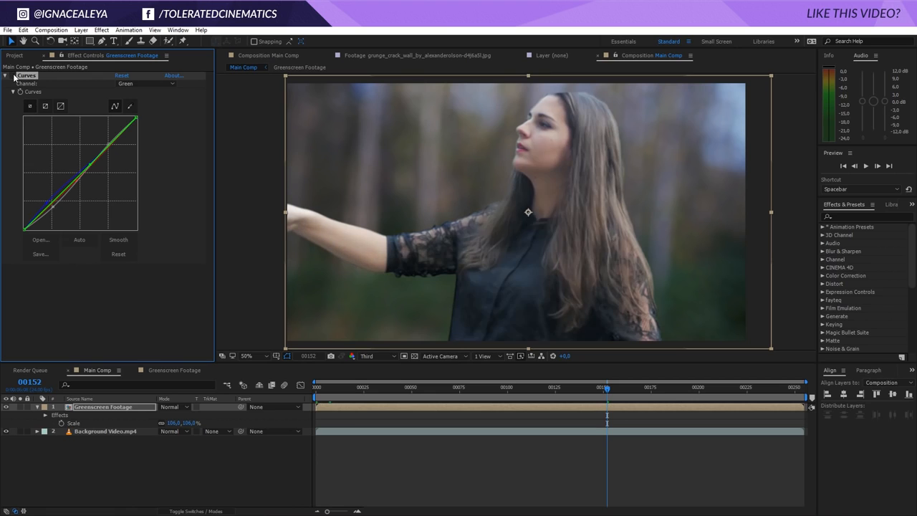
left_click(10, 75)
left_click(10, 75)
left_click(11, 75)
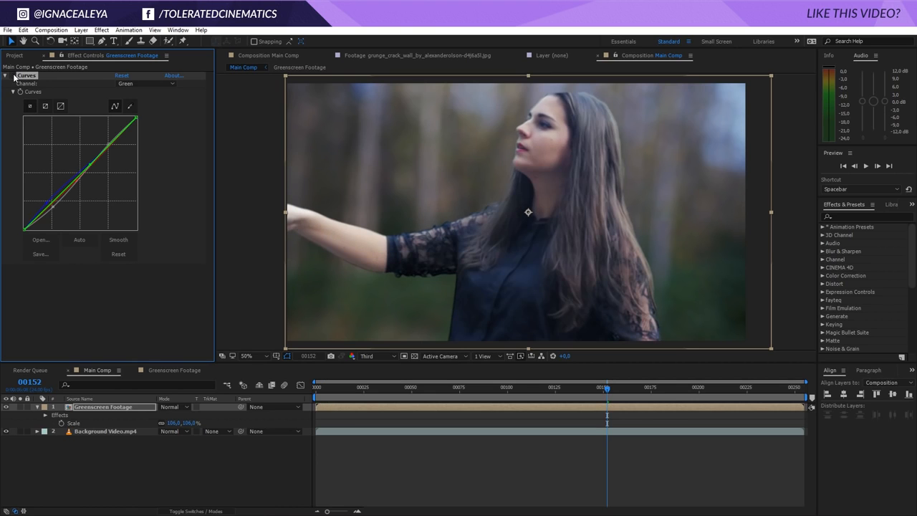
left_click(10, 75)
left_click(11, 76)
Lower the Green curve's shadows and raise the Red curve's midtones slightly
key("comma")
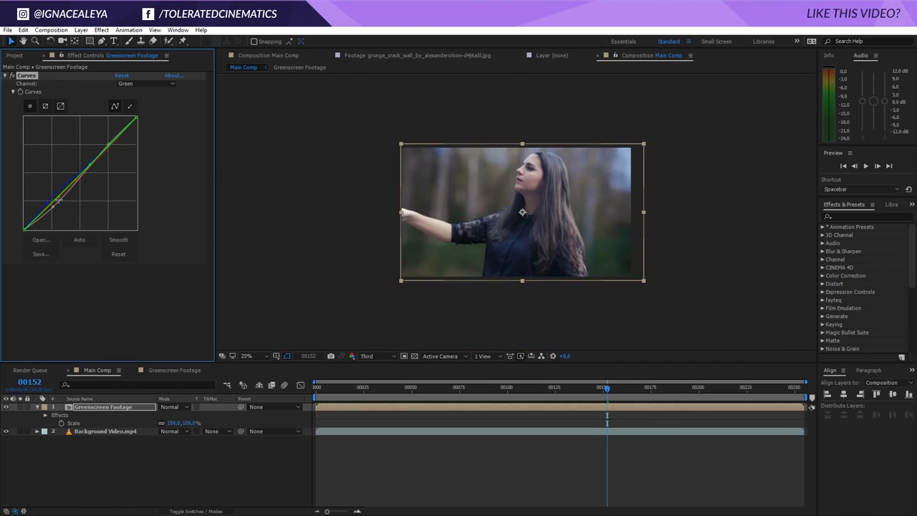
left_click_drag(51, 202, 52, 207)
key("period")
left_click(143, 83)
left_click(140, 101)
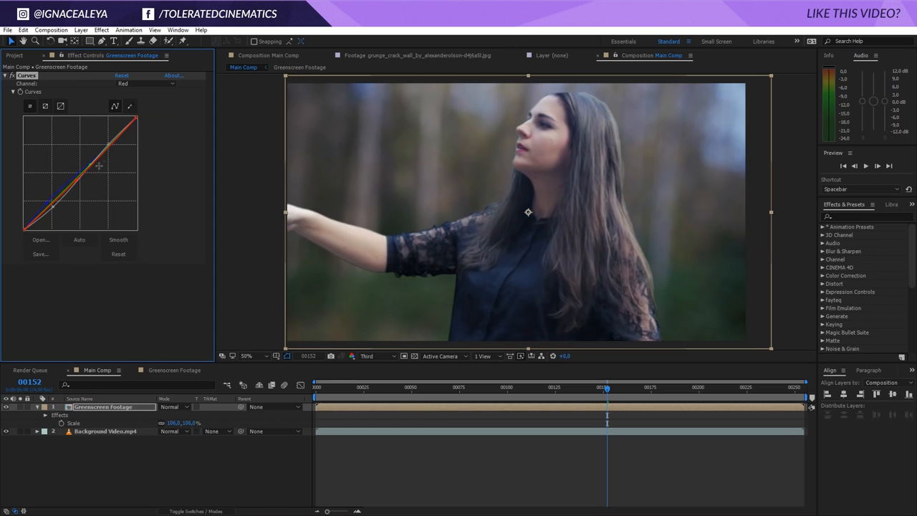
left_click_drag(79, 183, 78, 177)
Apply the Tint effect to Greenscreen Footage and set Amount to Tint to 35%
left_click(101, 29)
mouse_move(43, 128)
left_click(193, 456)
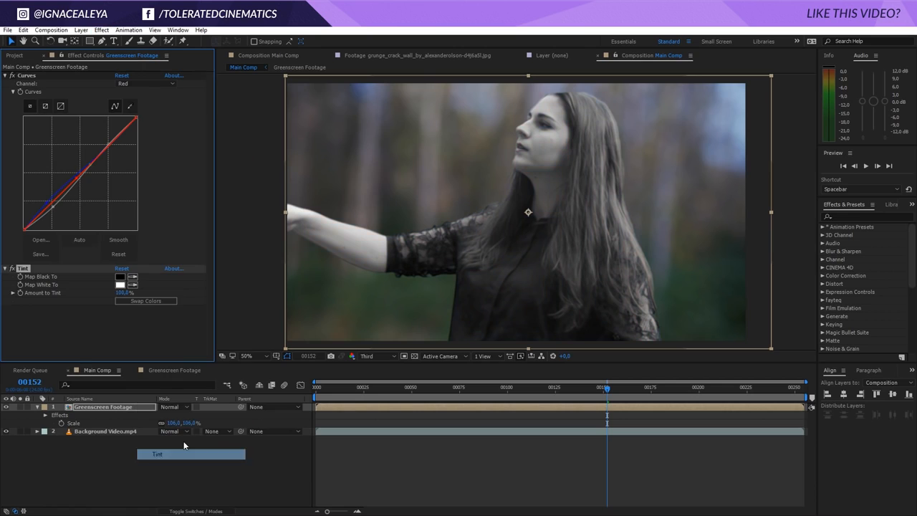
left_click(120, 293)
type("35")
key("Return")
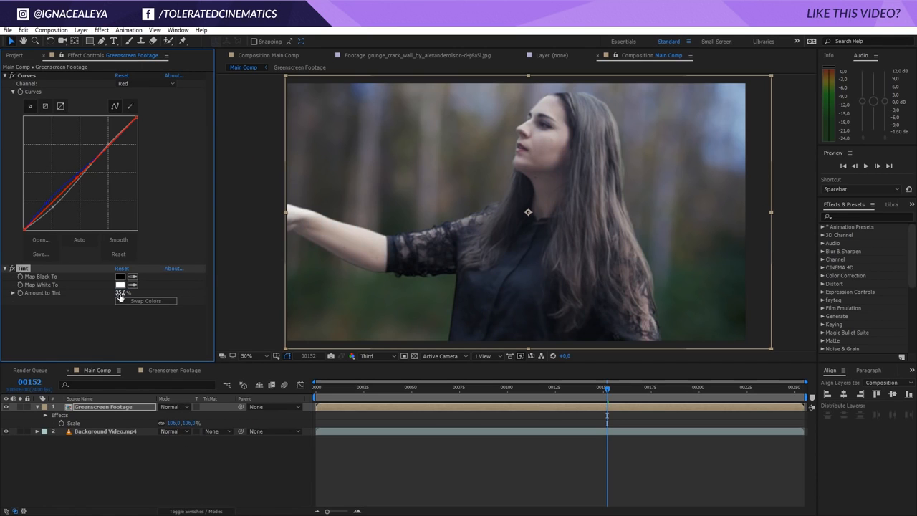
In the Greenscreen Footage comp, set Keylight's Screen Shrink/Grow to -1 and Screen Softness to 1
left_click(171, 369)
left_click(91, 407)
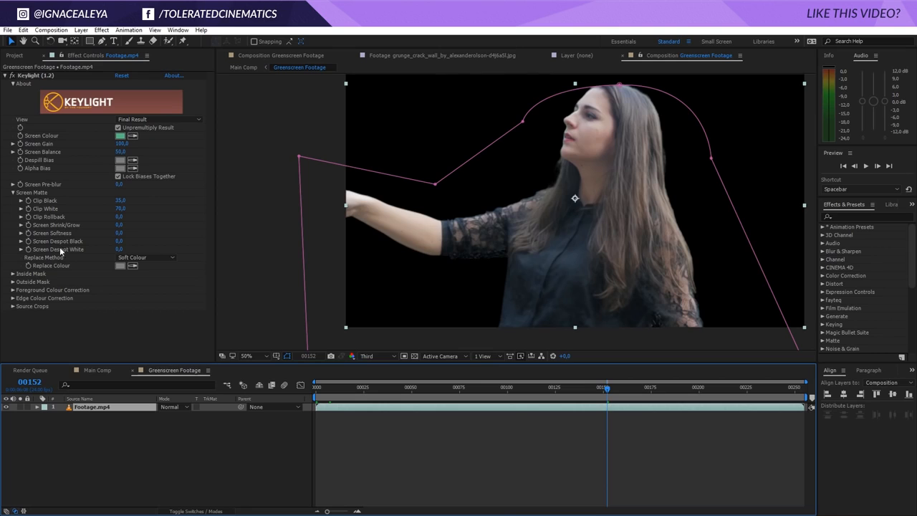
left_click(121, 225)
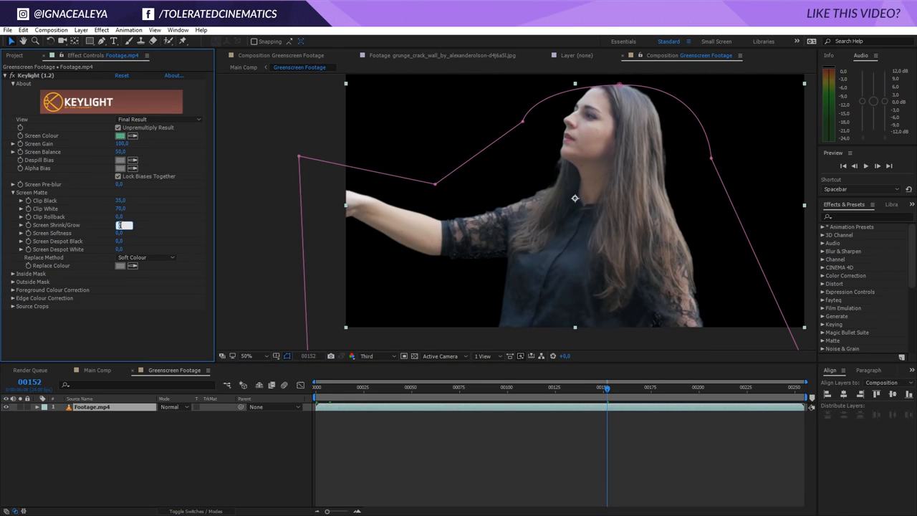
type("-1")
key("Return")
left_click(120, 233)
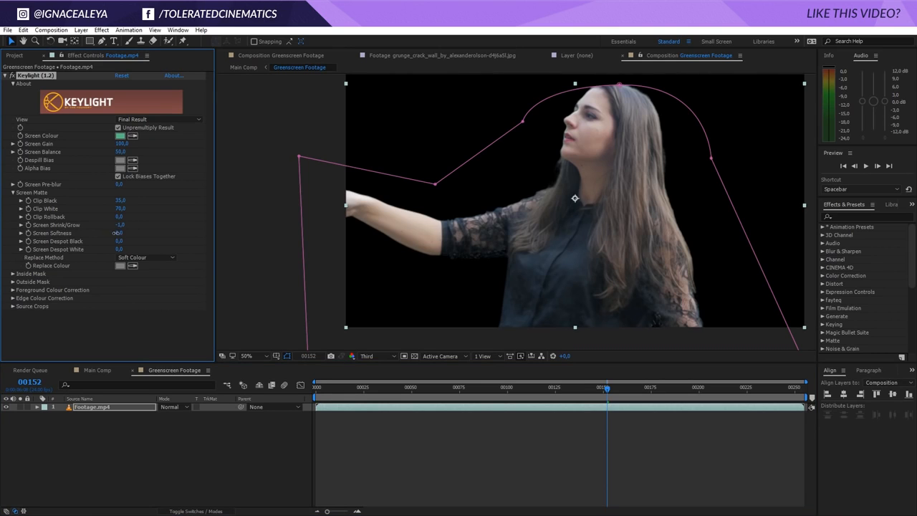
type("1")
key("Return")
Apply the Unsharp Mask effect to the Footage.mp4 layer
left_click(102, 30)
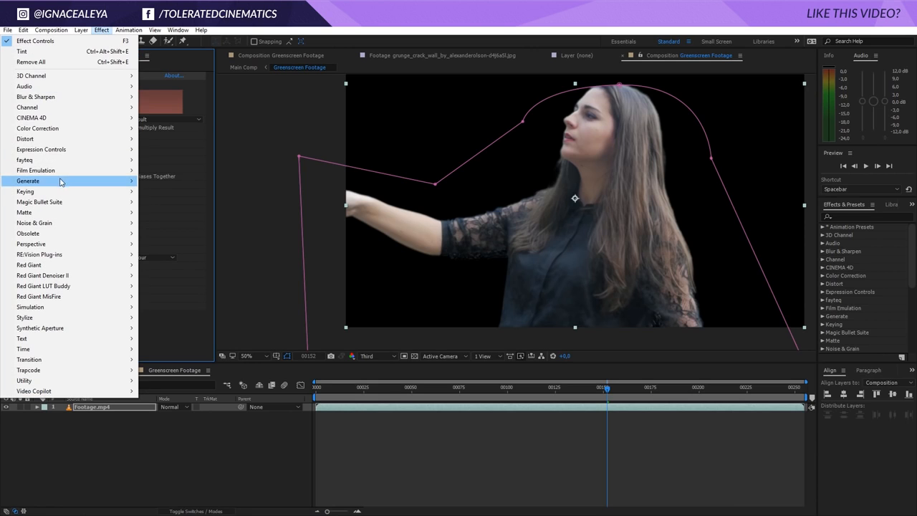
mouse_move(111, 102)
left_click(172, 244)
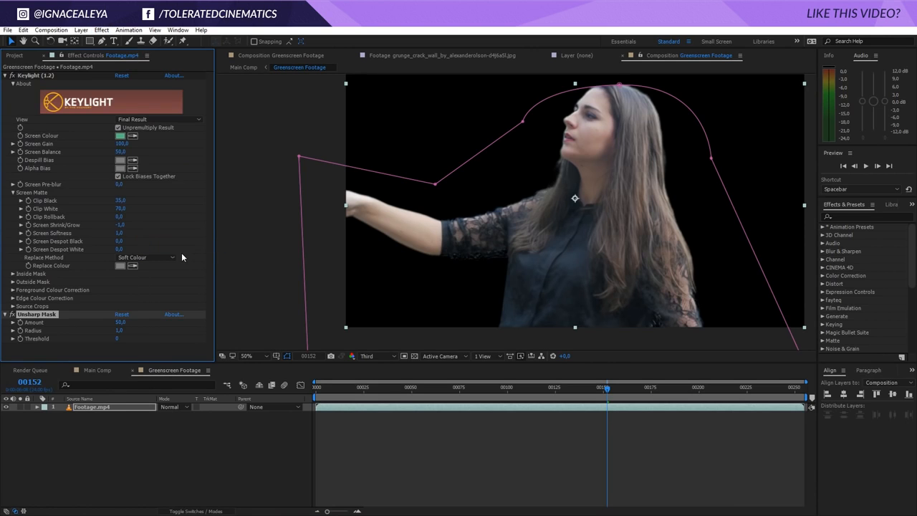
Set the Unsharp Mask Amount to 75 on the Footage.mp4 layer
left_click(121, 321)
type("75")
key("Return")
left_click(118, 338)
left_click(107, 355)
In the Greenscreen Footage comp, move the Unsharp Mask effect above Keylight in the effect stack
left_click(95, 370)
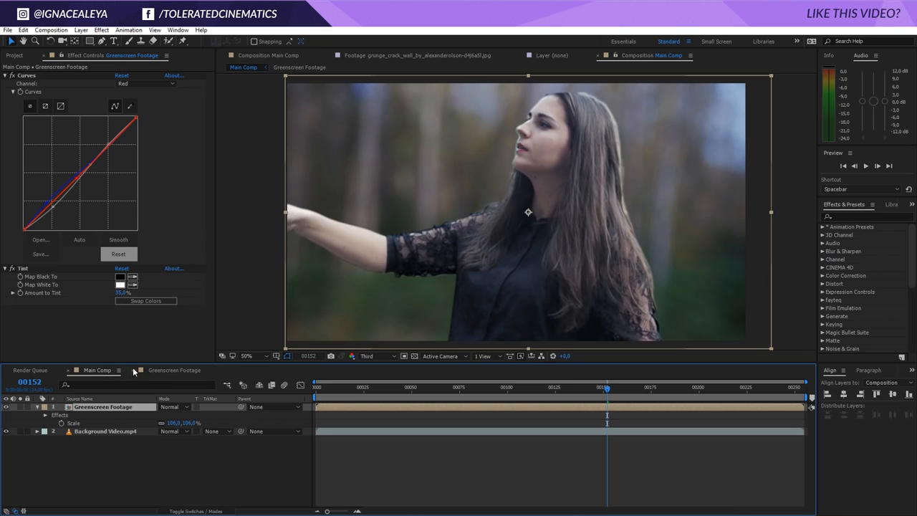
left_click(165, 369)
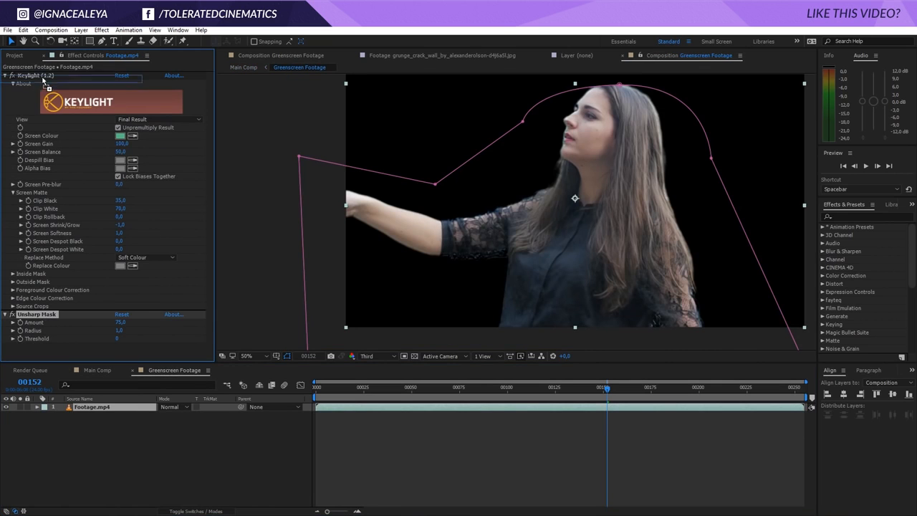
left_click_drag(44, 81, 47, 76)
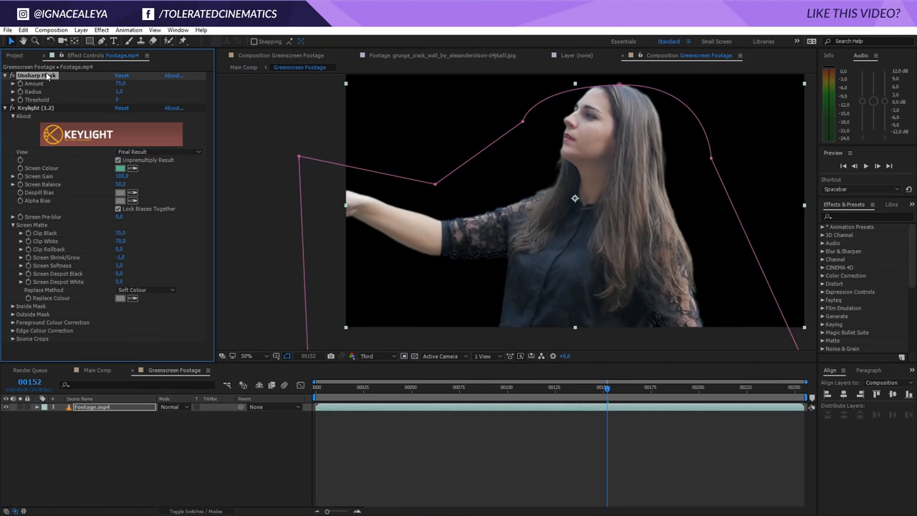
In Main Comp, delete the Tint effect from the Greenscreen Footage layer
left_click(97, 371)
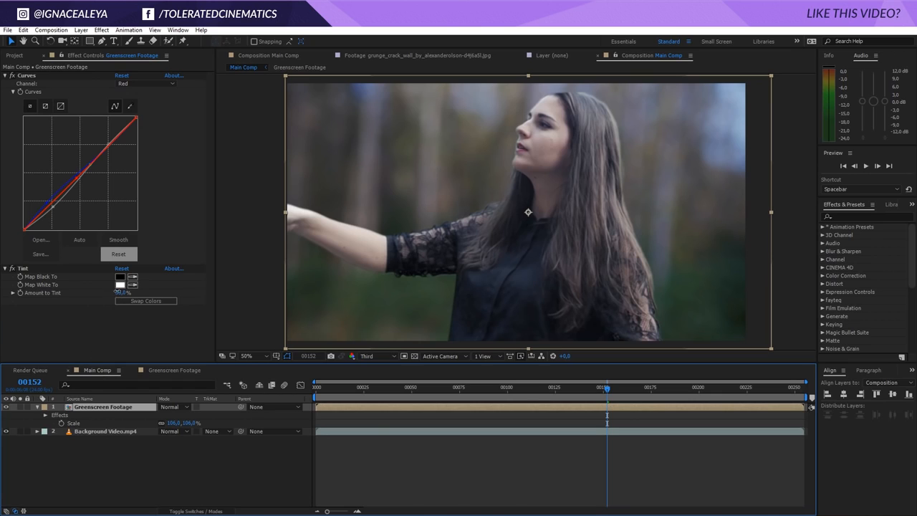
left_click(23, 268)
key("Delete")
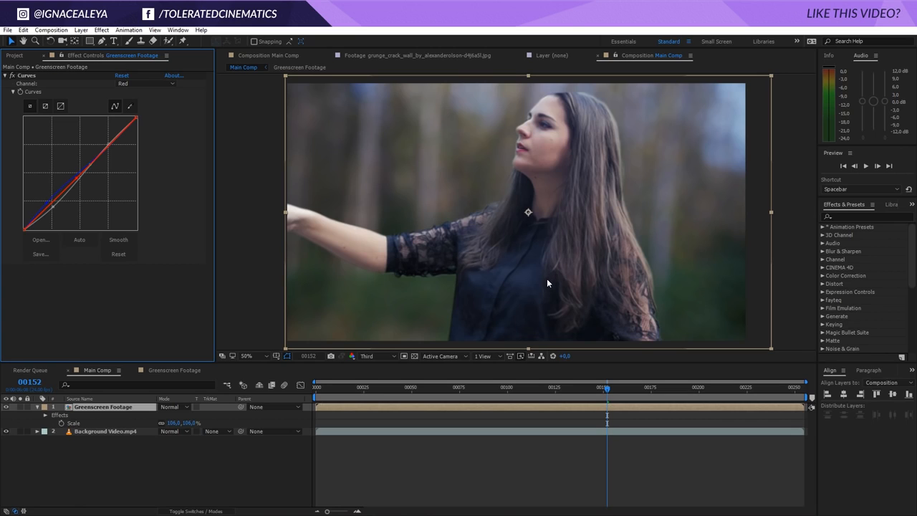
left_click(38, 408)
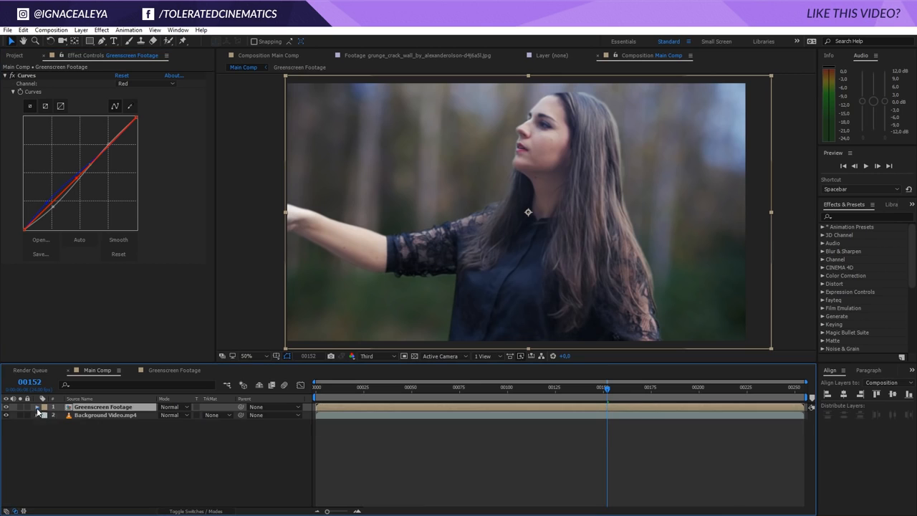
Create a new composition named Transition Luma Key
left_click(14, 56)
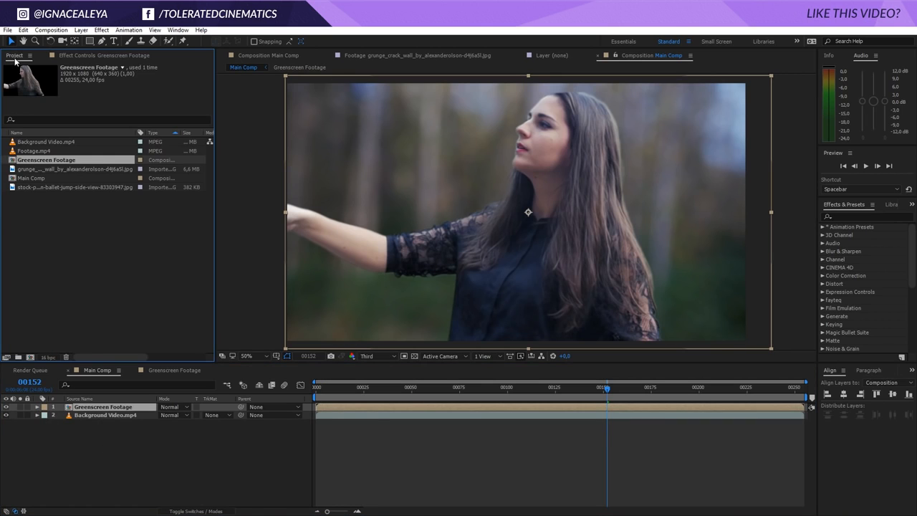
left_click(51, 30)
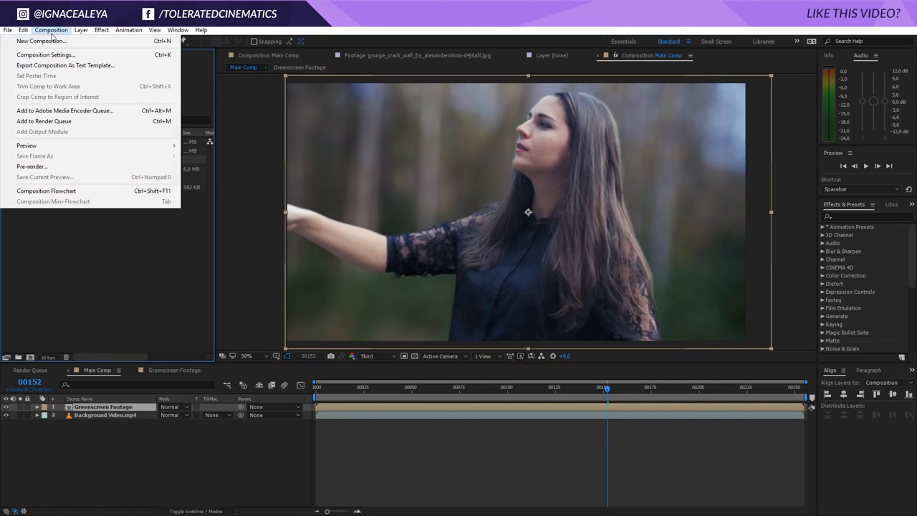
left_click(50, 40)
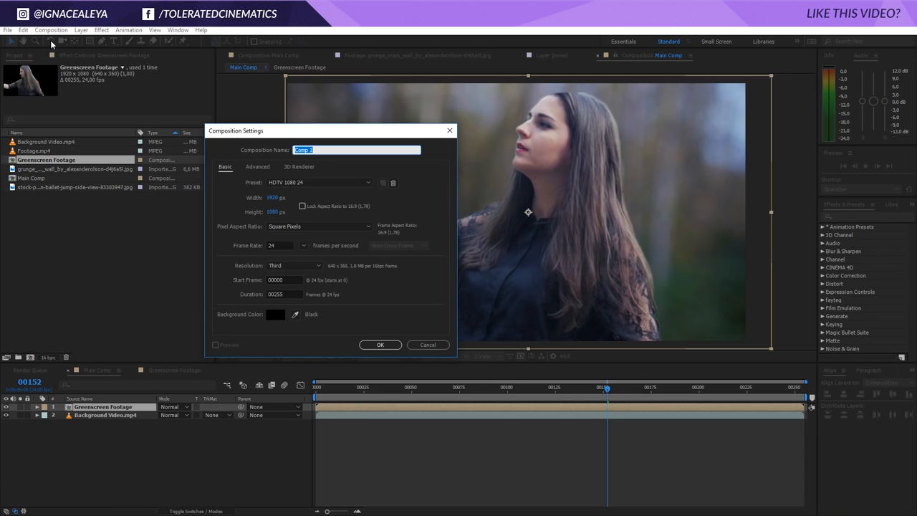
type("Transition Luma")
left_click(382, 342)
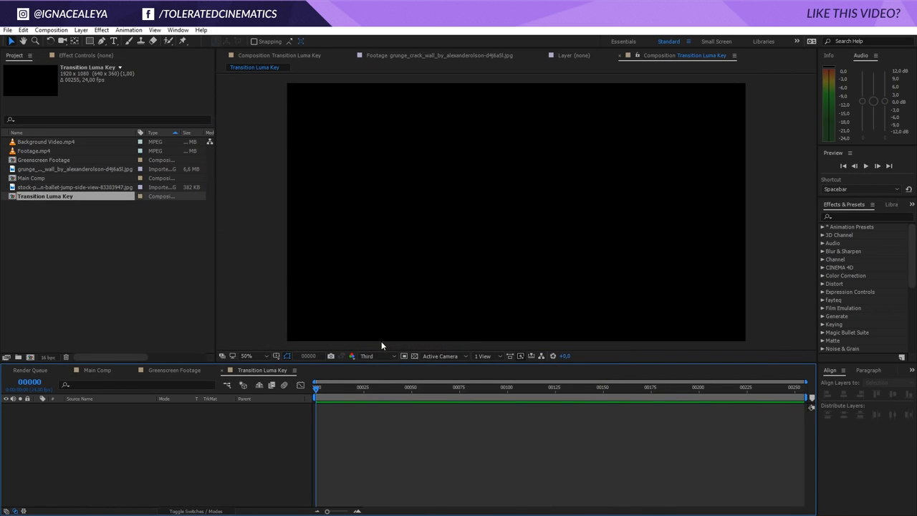
Add a black, comp-sized solid layer to the Transition Luma Key composition
right_click(258, 410)
mouse_move(283, 419)
left_click(213, 442)
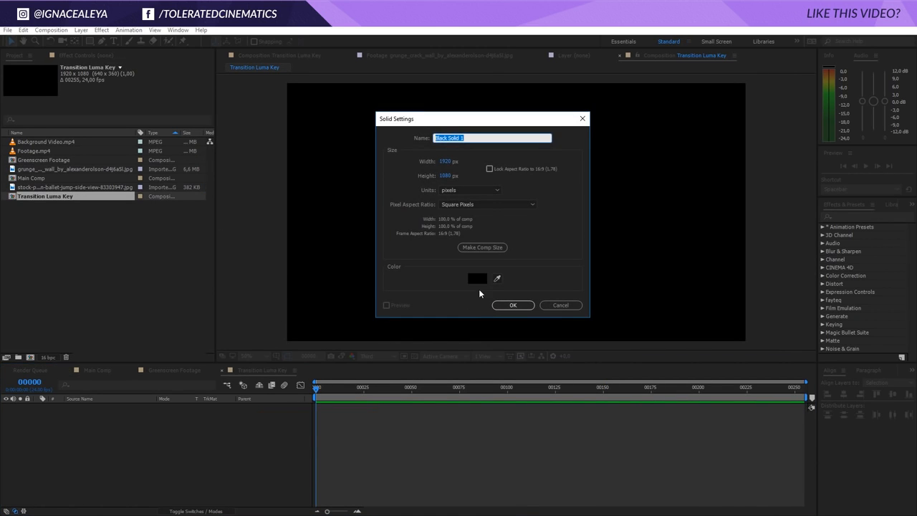
left_click(474, 279)
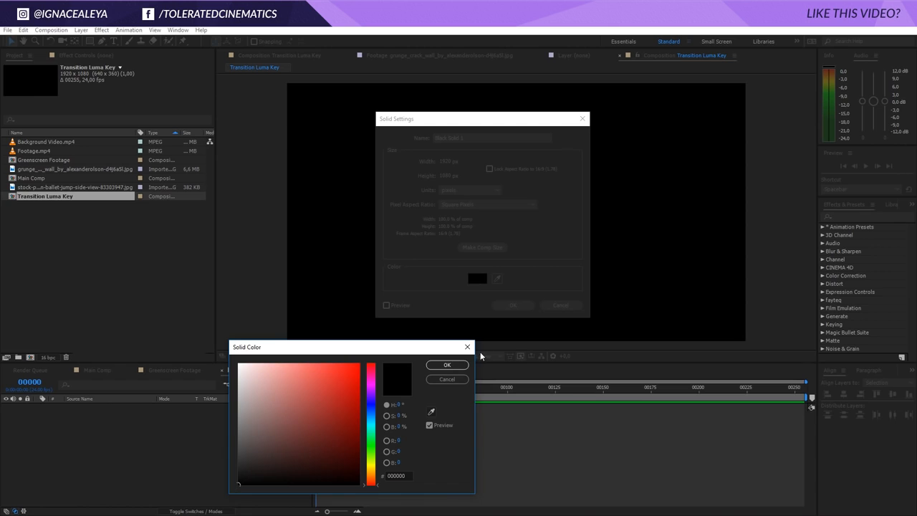
left_click(456, 368)
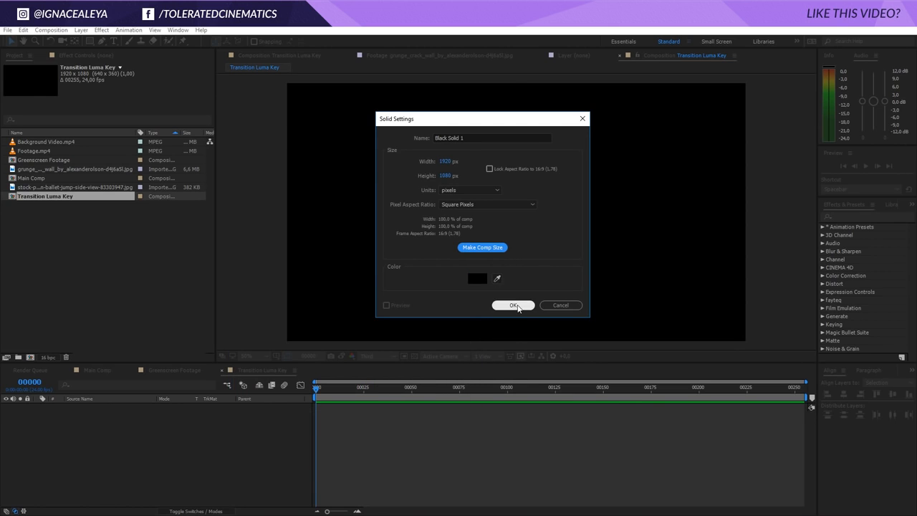
left_click(513, 305)
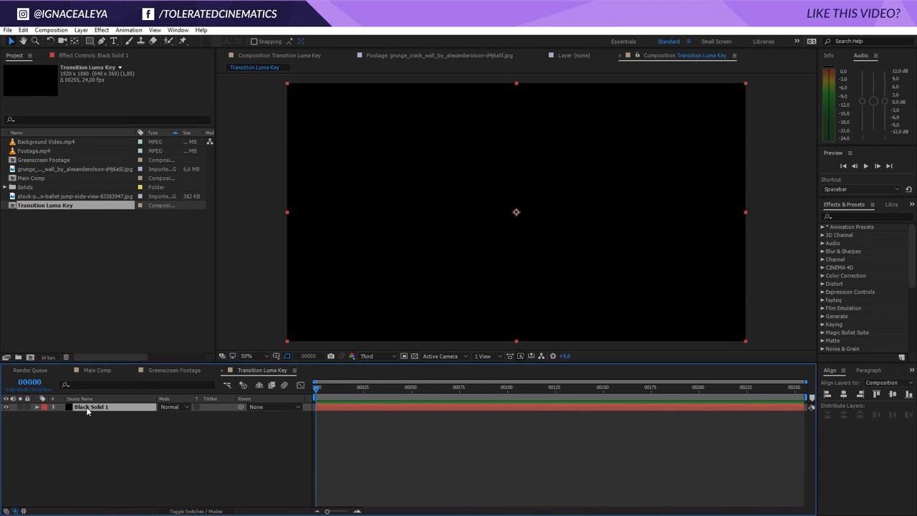
Duplicate the black solid and change the copy's colour to white as a new solid
key("ctrl+d")
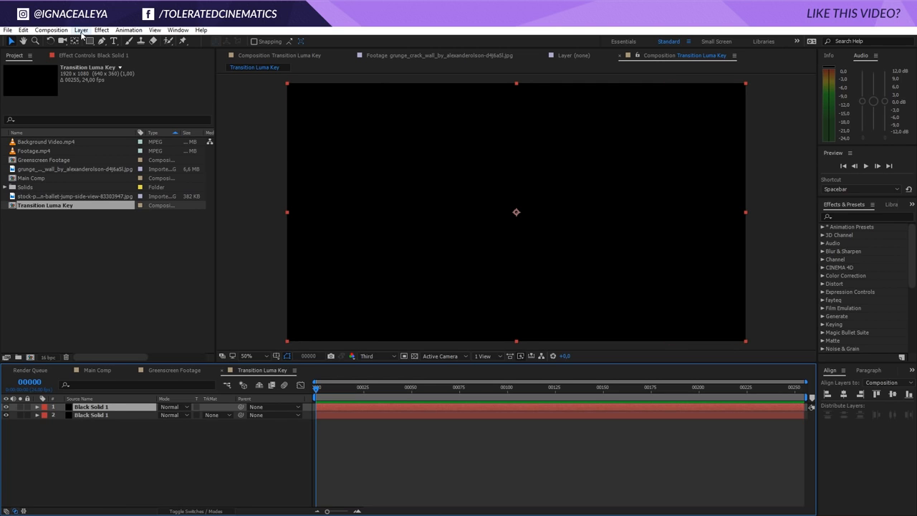
left_click(81, 30)
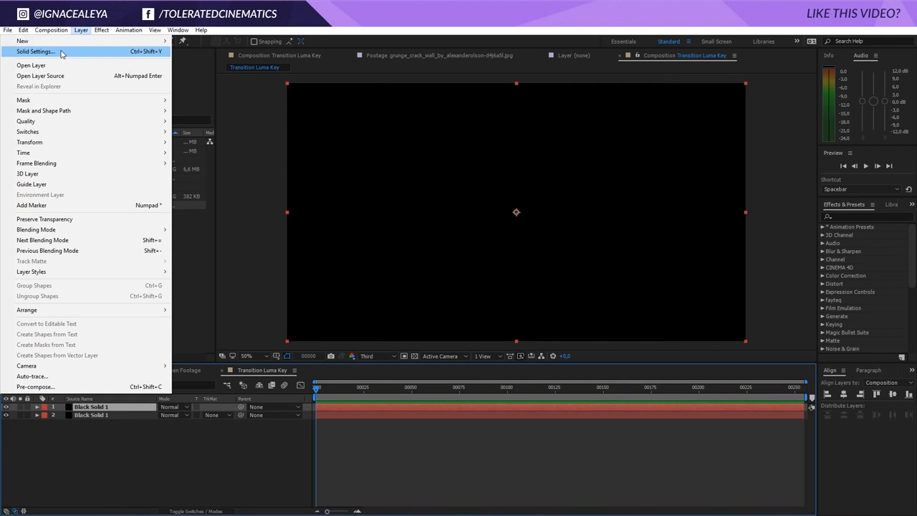
left_click(35, 51)
left_click(602, 276)
left_click_drag(308, 374, 203, 337)
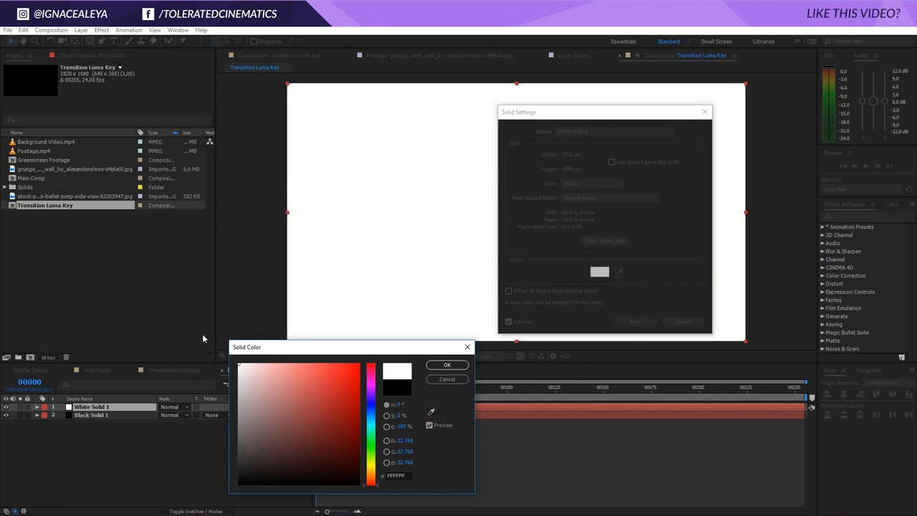
left_click(441, 365)
left_click(635, 321)
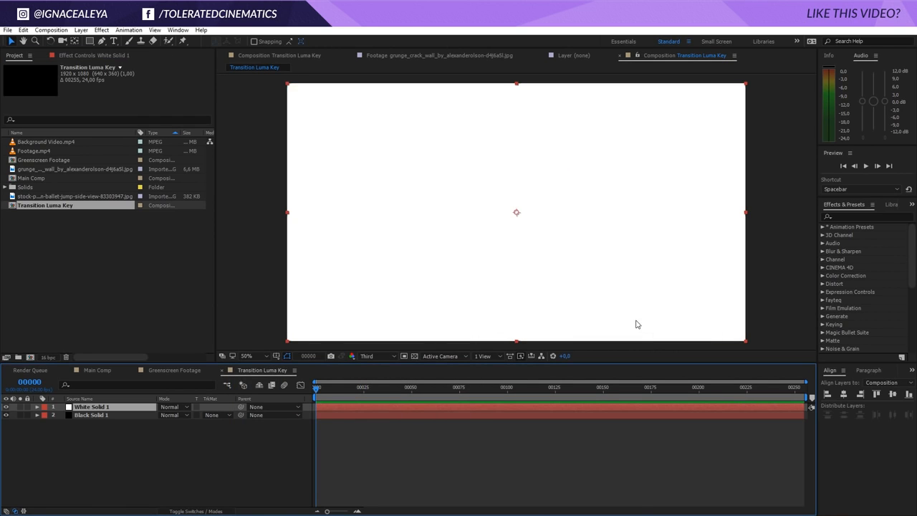
Draw a small circular ellipse mask on the white solid near the lower-left of the frame
left_click(90, 41)
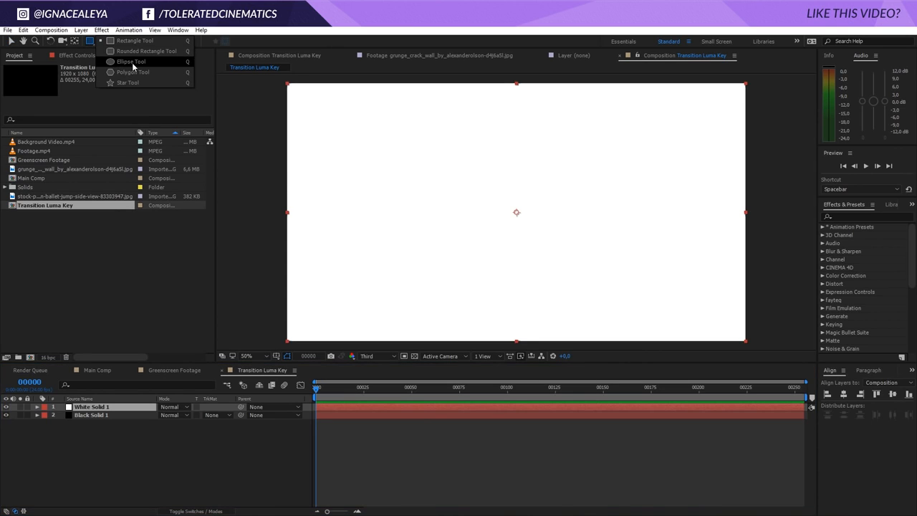
left_click(131, 62)
left_click_drag(376, 272, 403, 297)
key("space")
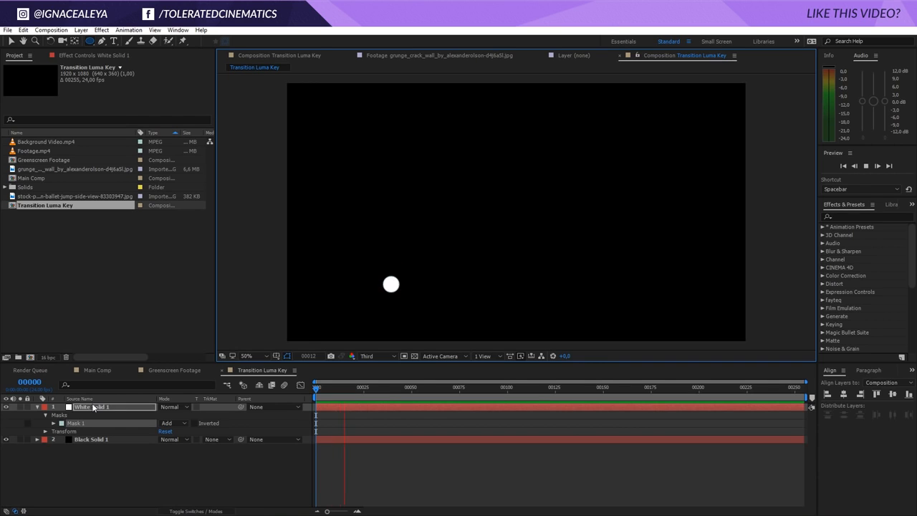
At frame 35, set a keyframe for the ellipse's Mask Path
key("m")
left_click_drag(360, 390, 382, 394)
left_click(68, 422)
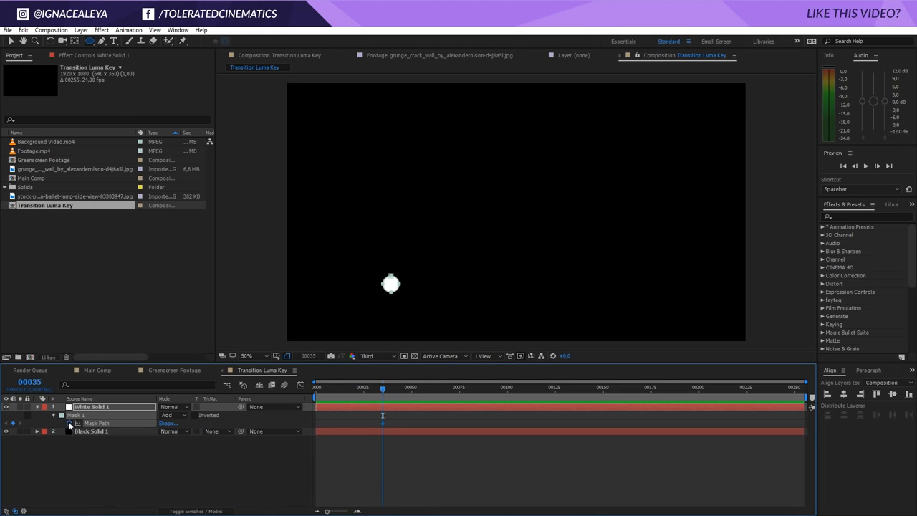
At frame 165, scale the ellipse mask up until it extends well beyond the whole frame
left_click_drag(391, 395, 633, 405)
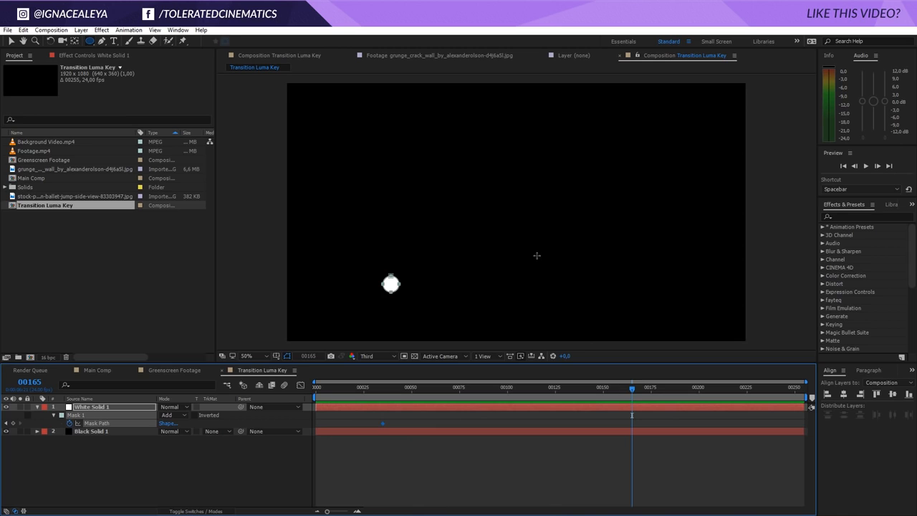
key("comma")
key("v")
left_click(453, 248)
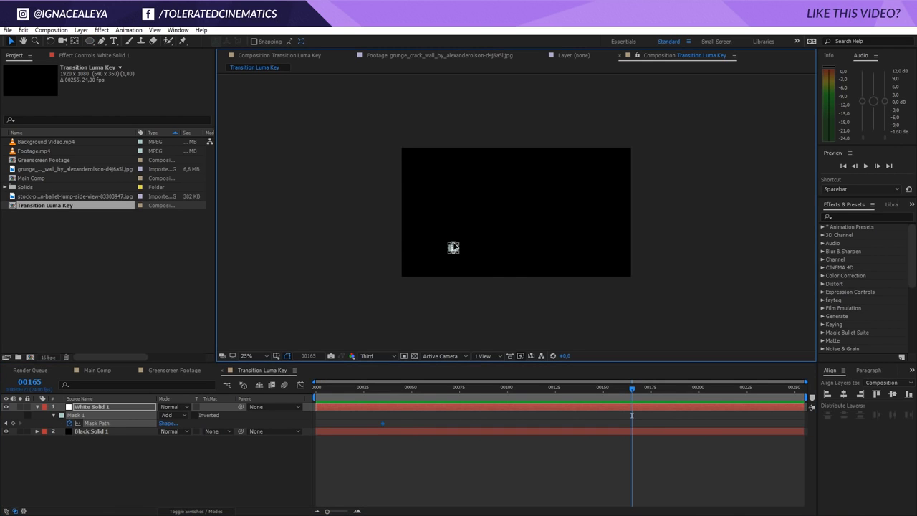
left_click_drag(454, 248, 758, 25)
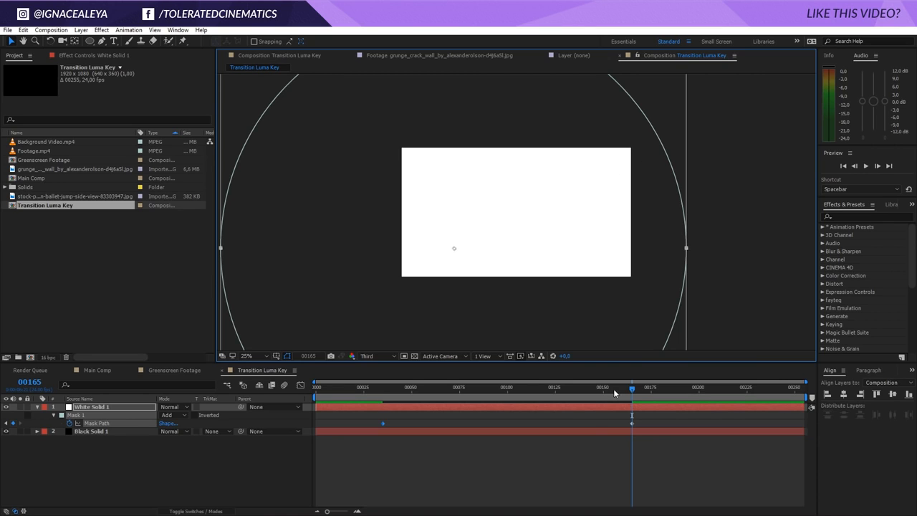
At frame 35, keyframe the mask's Expansion at about -37 pixels and its Feather at 130 pixels
left_click_drag(632, 391, 380, 424)
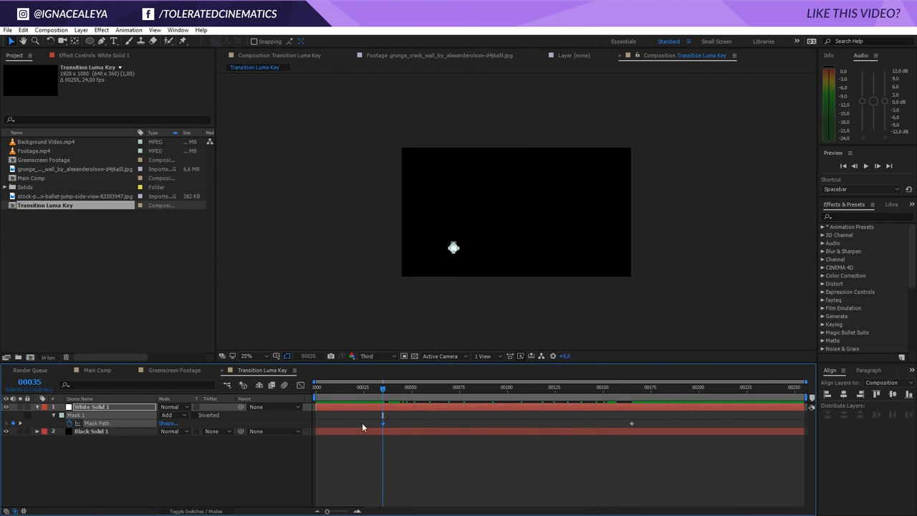
key("period")
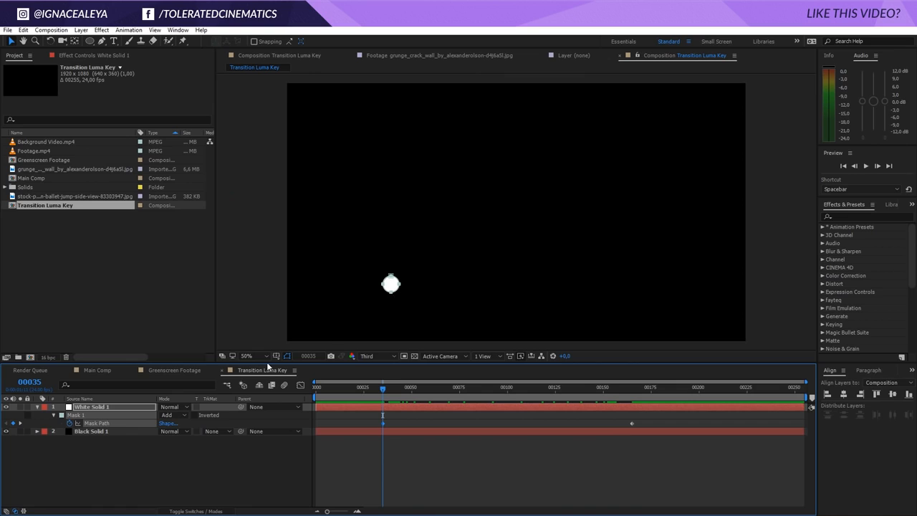
left_click(144, 408)
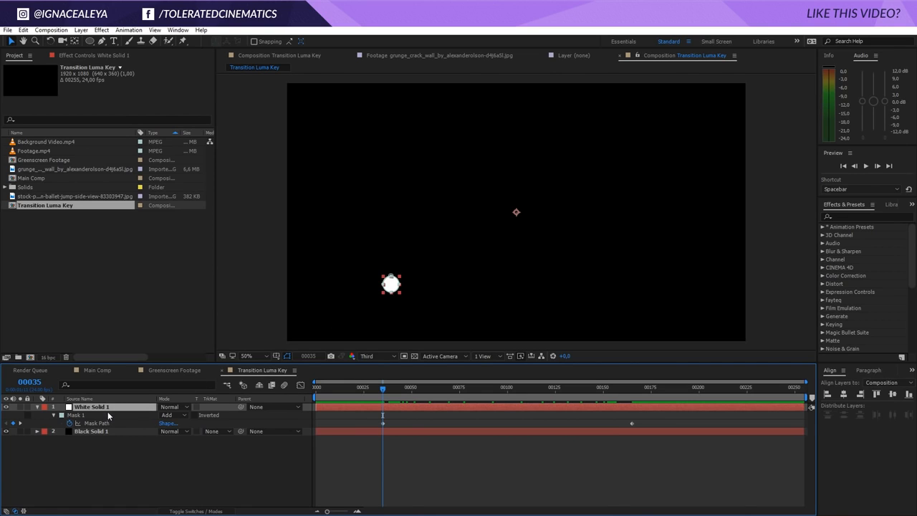
key("m")
key("m")
key("m")
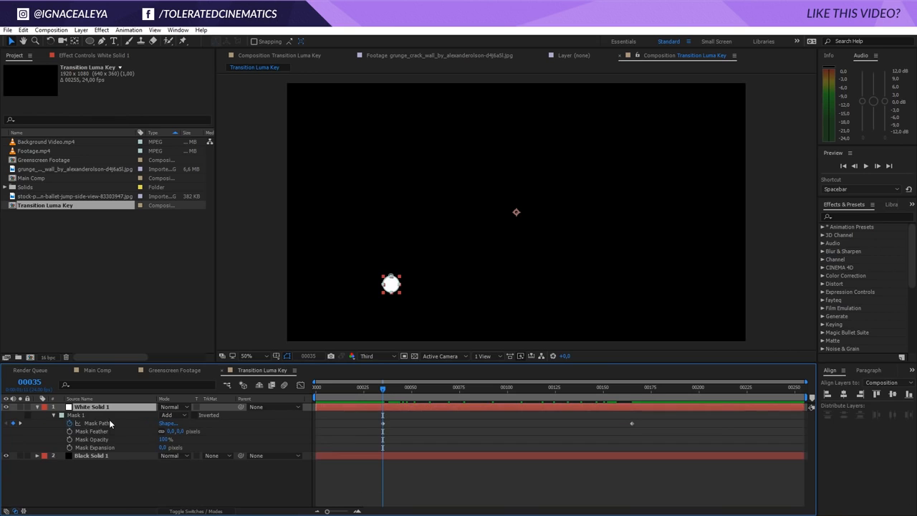
left_click(70, 447)
left_click(70, 432)
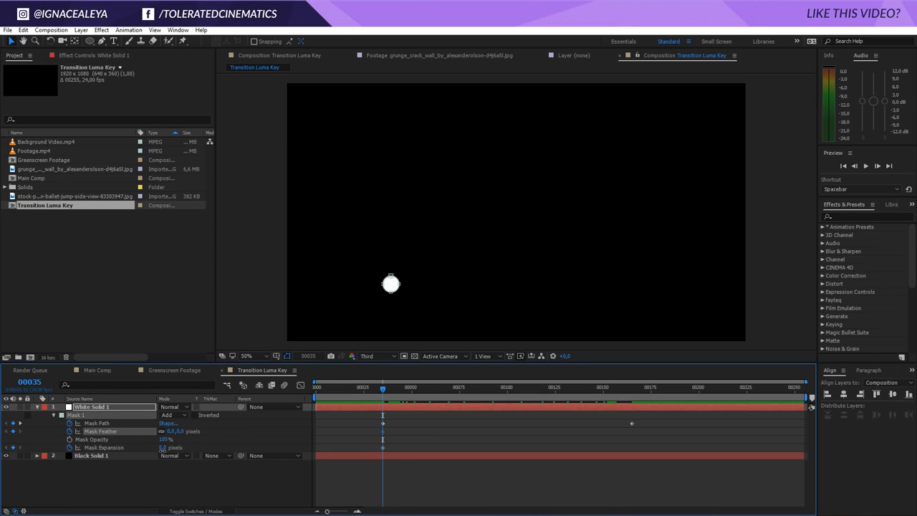
left_click_drag(162, 449, 147, 453)
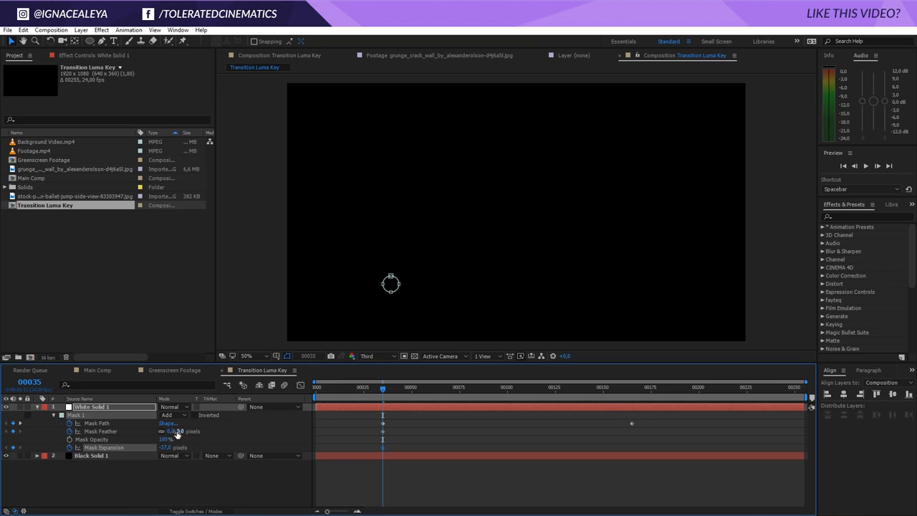
left_click(172, 431)
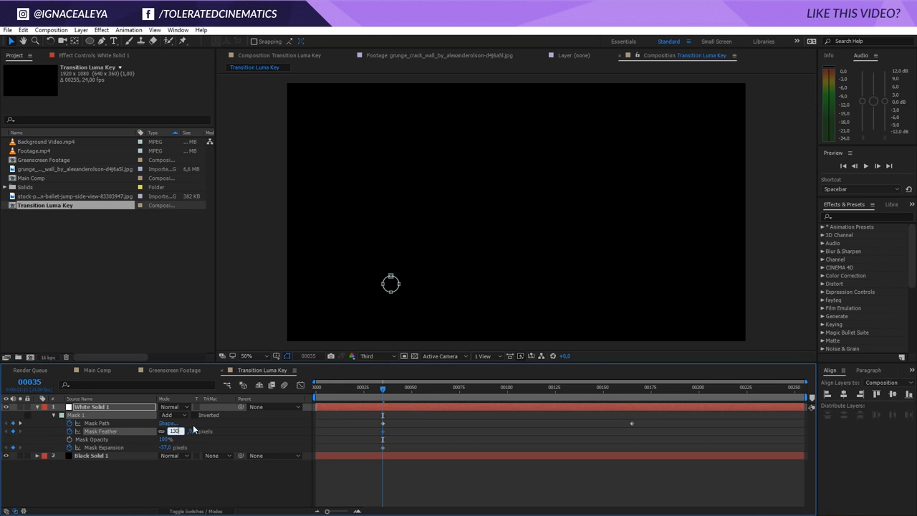
key("Return")
At frame 52, set the Mask Feather to 1000 pixels
left_click_drag(386, 389, 416, 391)
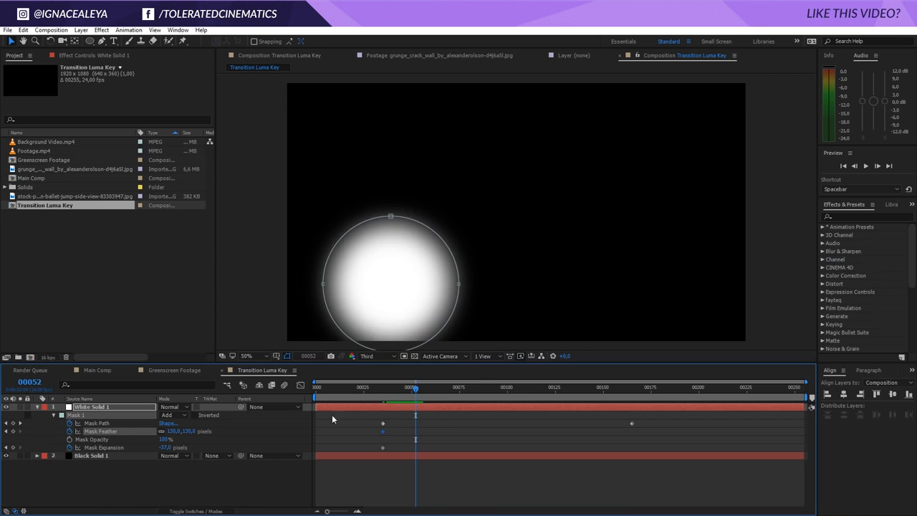
left_click(190, 432)
type("1000")
key("Return")
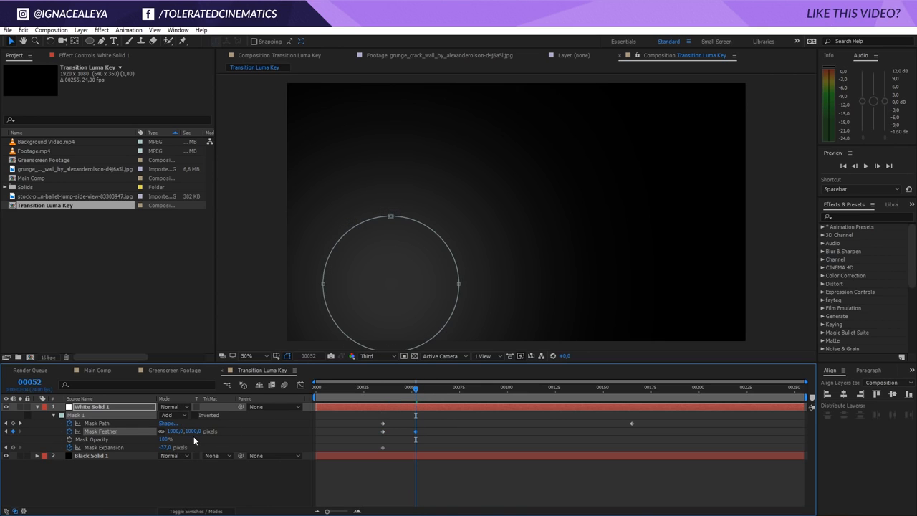
At frame 52, set the Mask Expansion to 0 pixels
left_click_drag(166, 448, 184, 450)
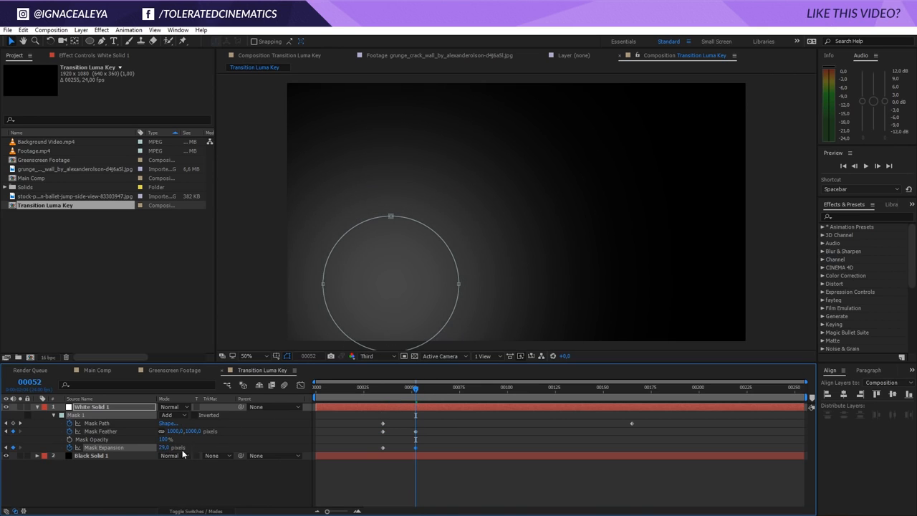
left_click(165, 447)
type("0")
key("Return")
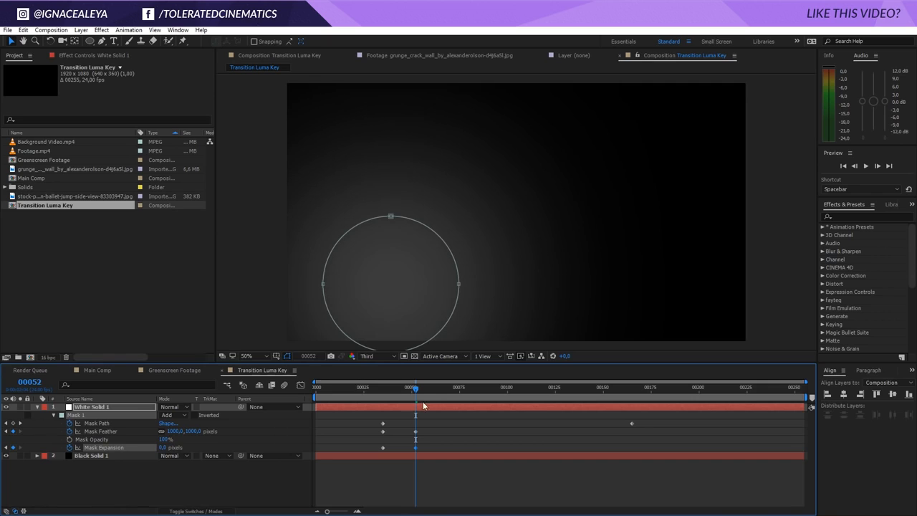
Set the Mask Expansion to 500 pixels
left_click(162, 447)
type("500")
key("Return")
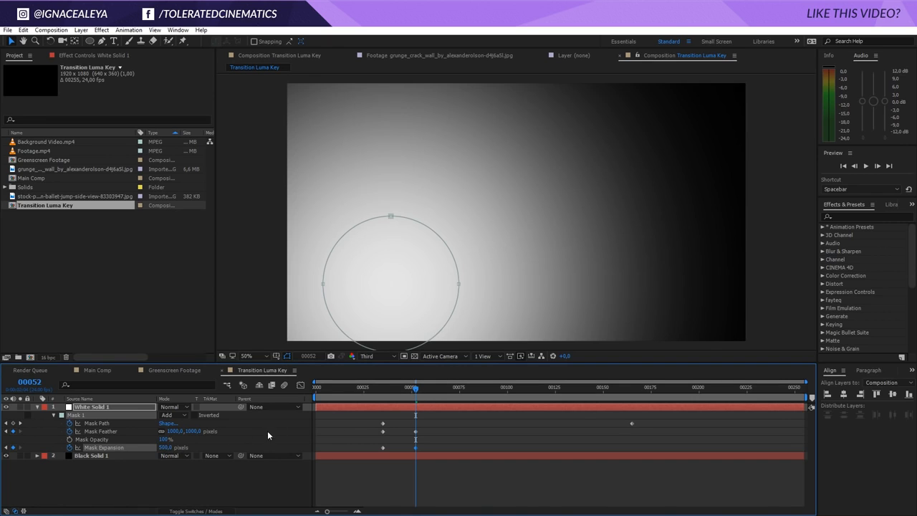
Set the Mask Expansion at frame 52 to 100 pixels
left_click(162, 447)
type("100")
key("Return")
left_click_drag(415, 390, 586, 444)
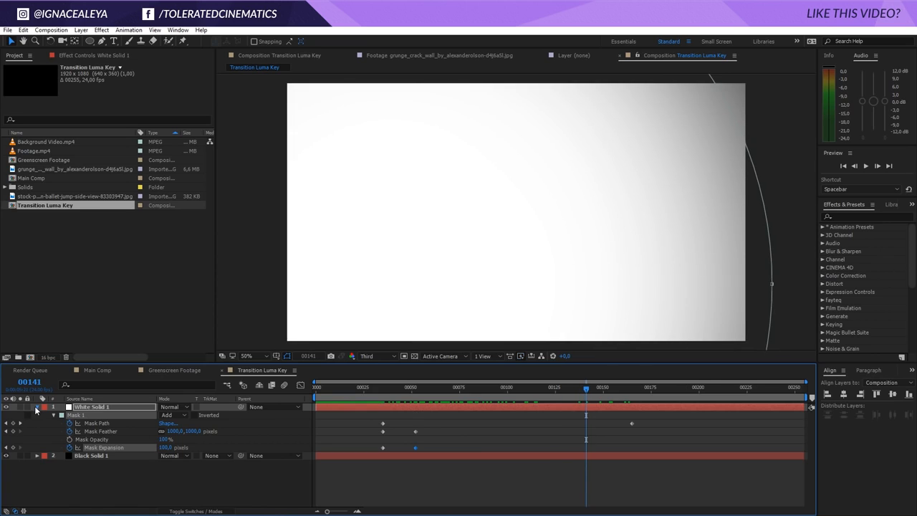
Add a new adjustment layer to the comp and name it Displacement
left_click(37, 407)
right_click(73, 451)
mouse_move(144, 365)
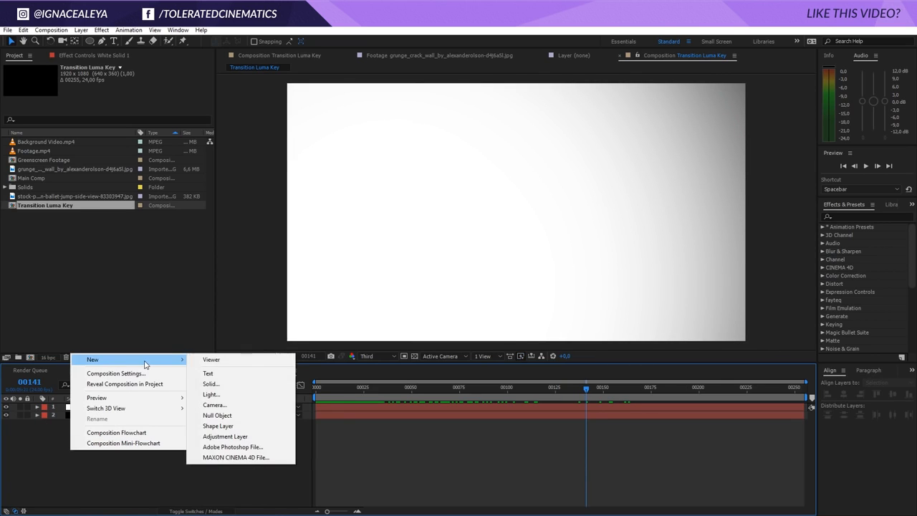
left_click(239, 437)
key("Return")
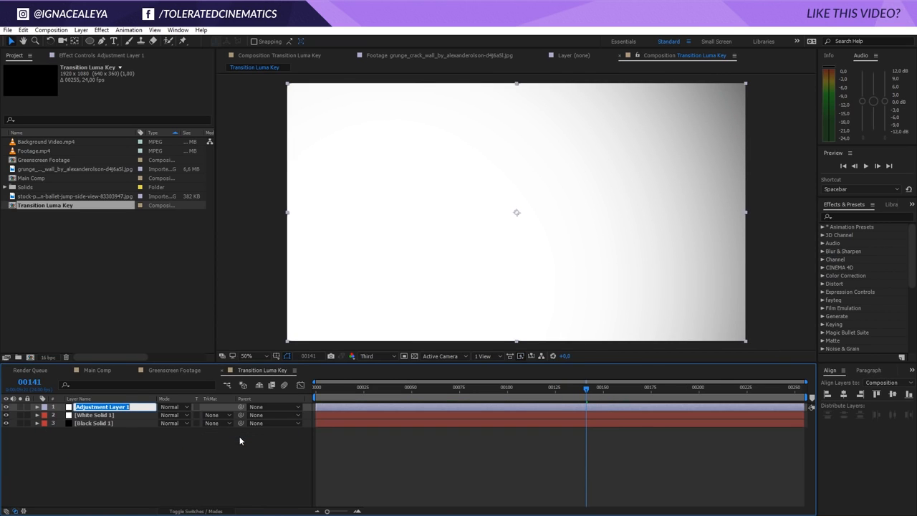
type("Dispalcement")
key("Return")
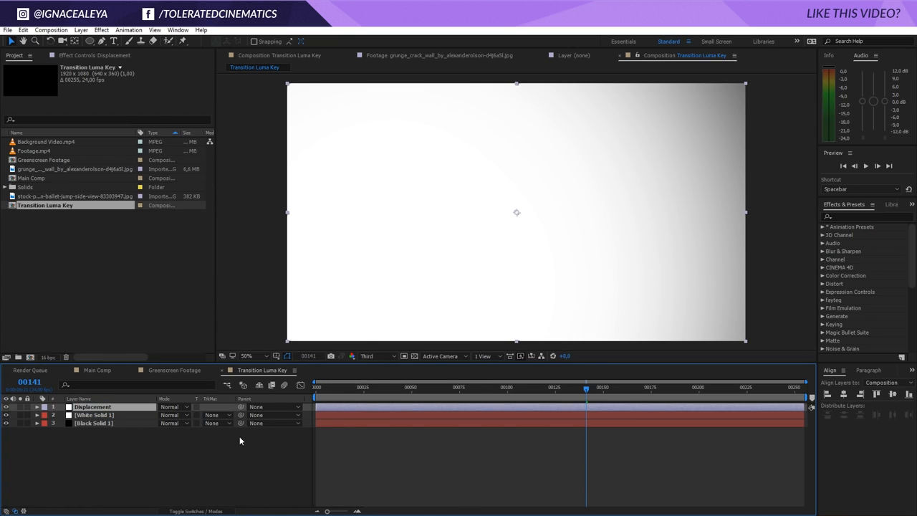
Search the effects for Turbulent Displace and apply it to the Displacement adjustment layer
left_click(889, 216)
type("urbu")
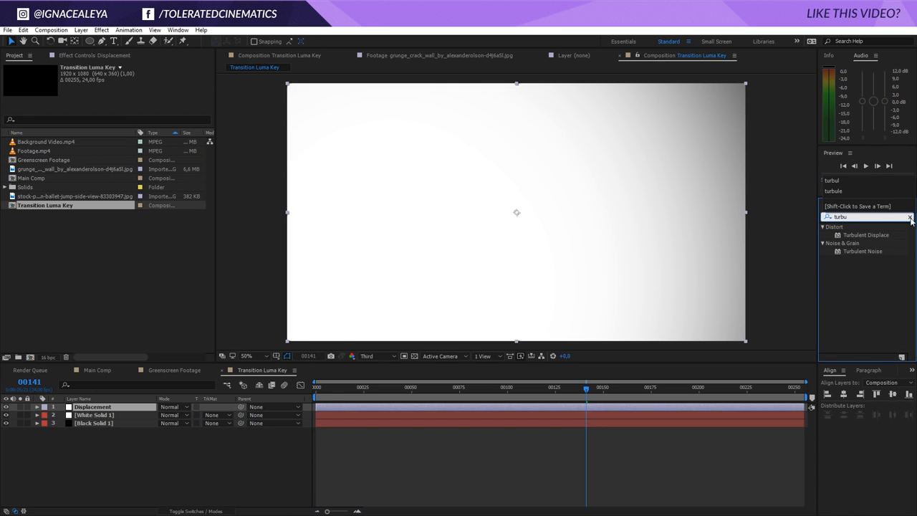
left_click_drag(865, 235, 496, 405)
left_click_drag(435, 387, 425, 383)
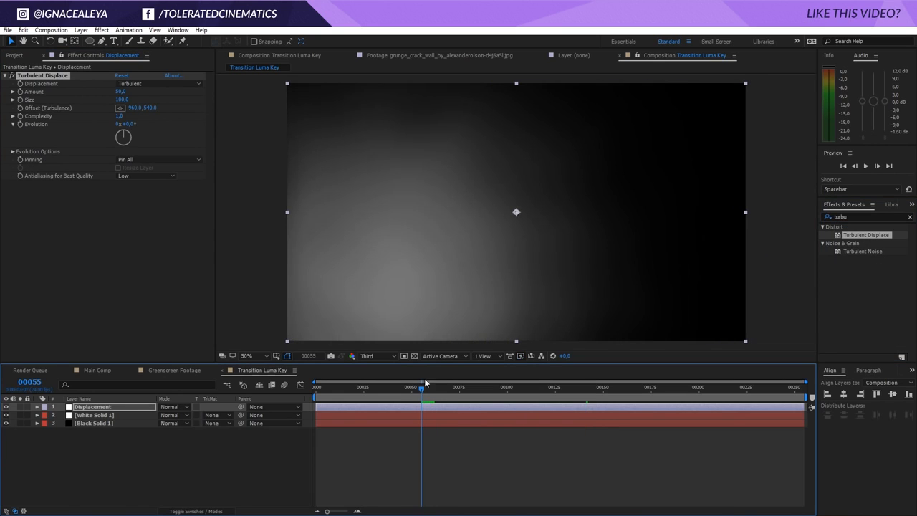
Set the Turbulent Displace Amount to 101 and its Size to 84
left_click(12, 77)
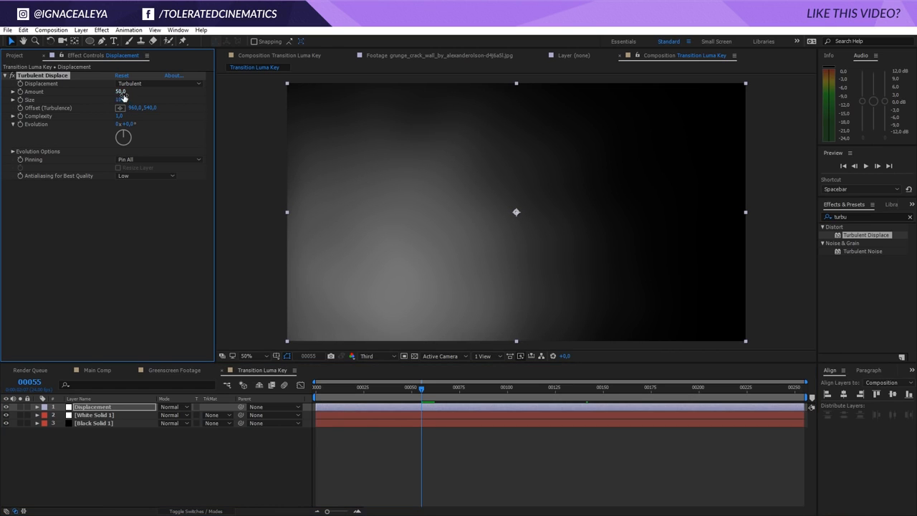
left_click_drag(122, 100, 142, 104)
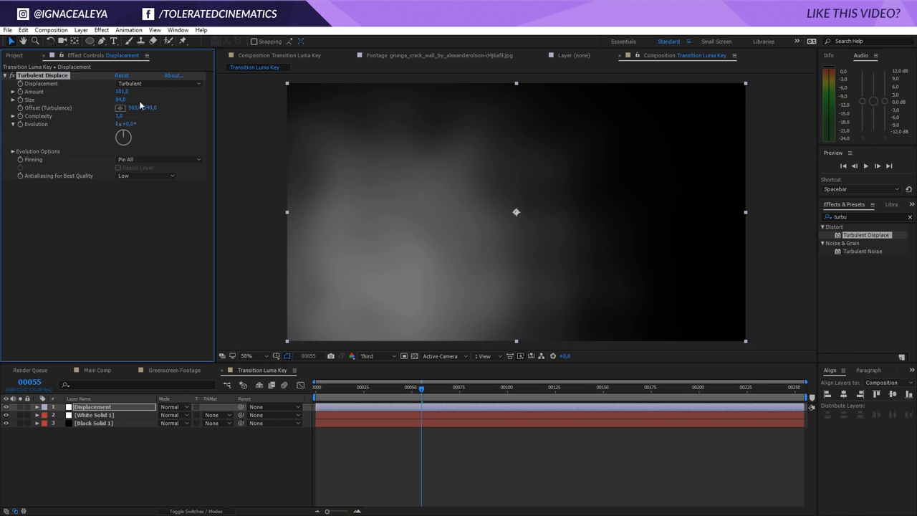
Add the expression time*250 to the Turbulent Displace Evolution property and preview the animation
left_click(21, 124, "alt")
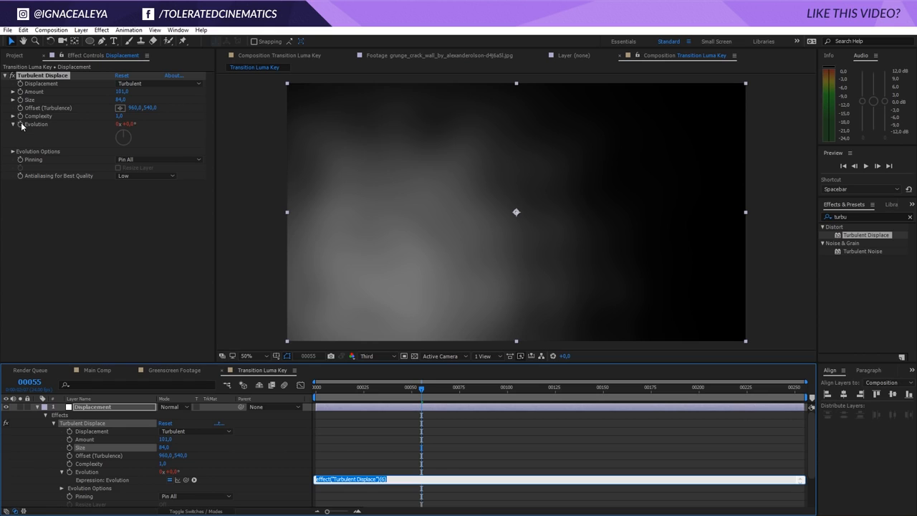
type("time*250")
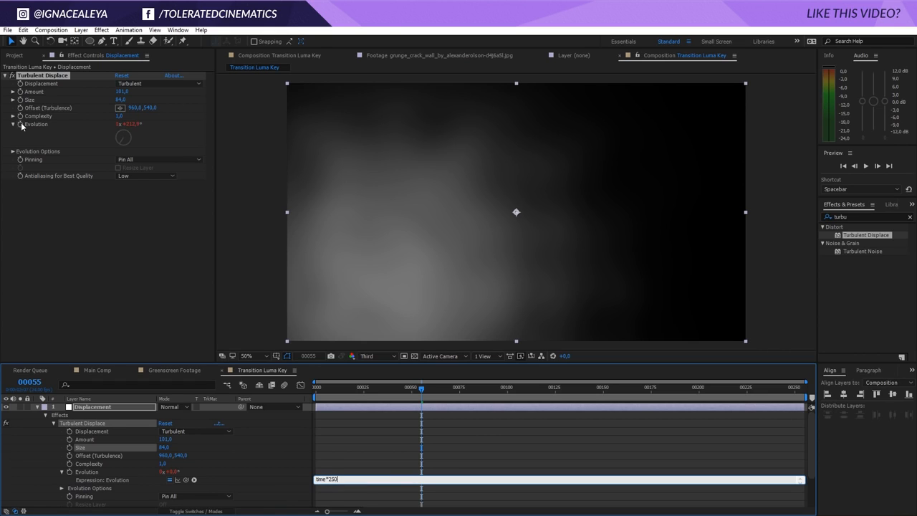
left_click(41, 135)
key("space")
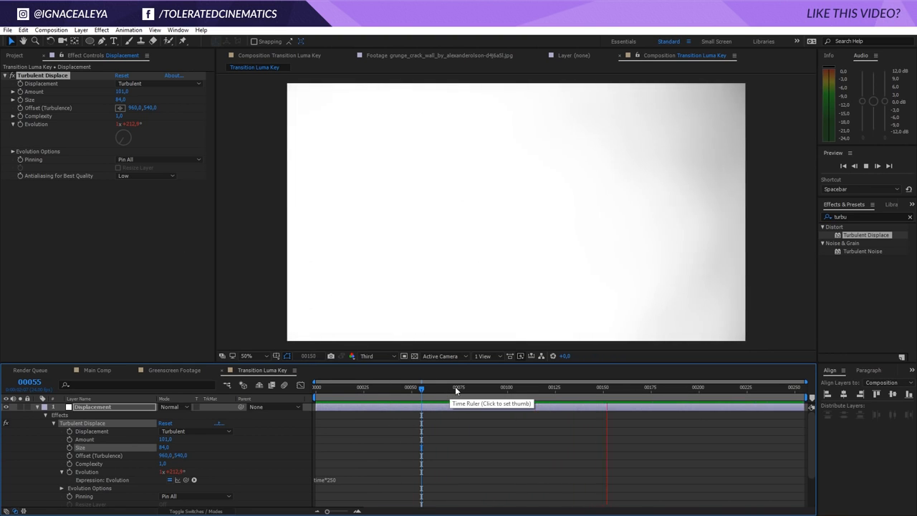
Pre-compose all three layers into a new composition named Luma Matte Transition
mouse_move(455, 387)
left_mouse_down()
mouse_move(503, 389)
mouse_move(467, 387)
left_mouse_up()
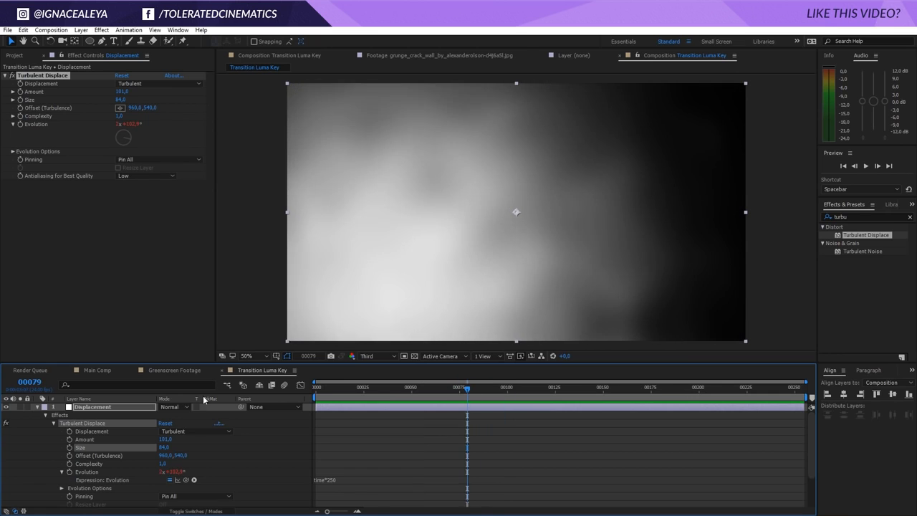
left_click(36, 407)
left_click_drag(97, 444, 135, 408)
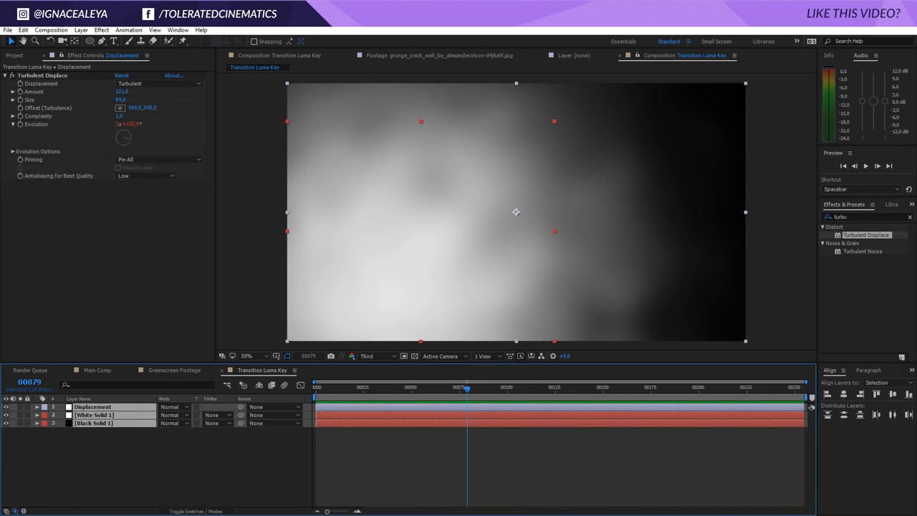
left_click(81, 29)
left_click(34, 391)
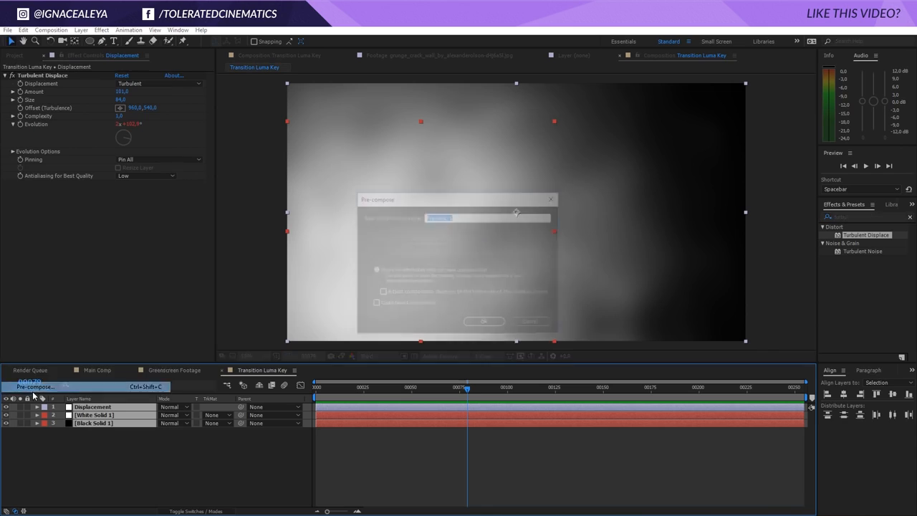
type("Luma Matte T")
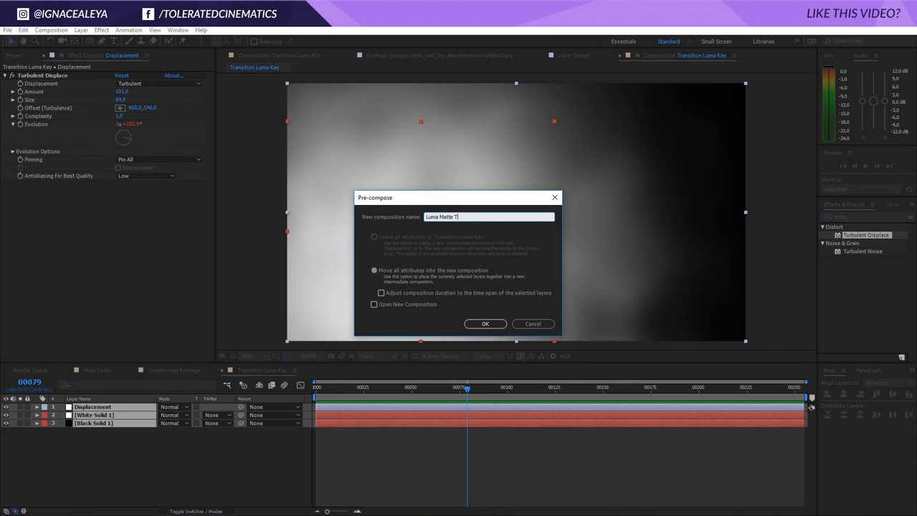
type("ransition")
key("Return")
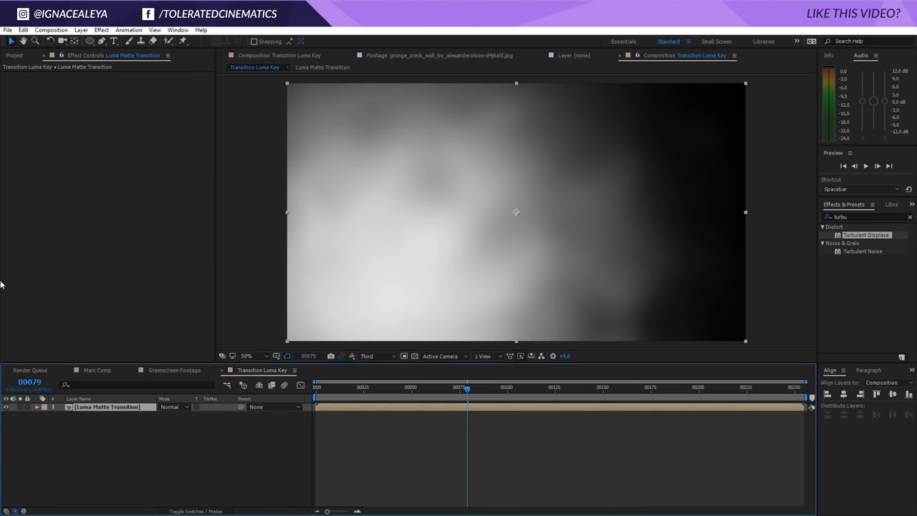
Add the grunge crack wall image to the comp beneath the Luma Matte Transition layer
left_click(14, 55)
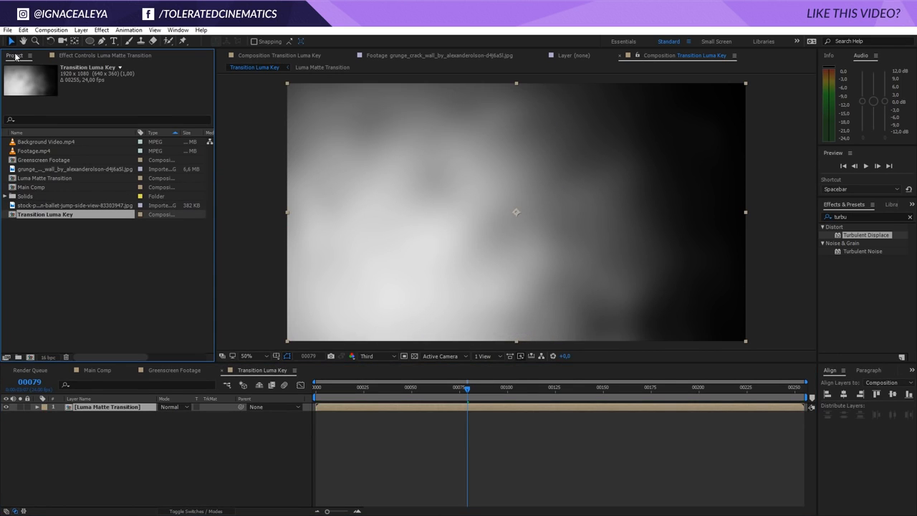
left_click(39, 169)
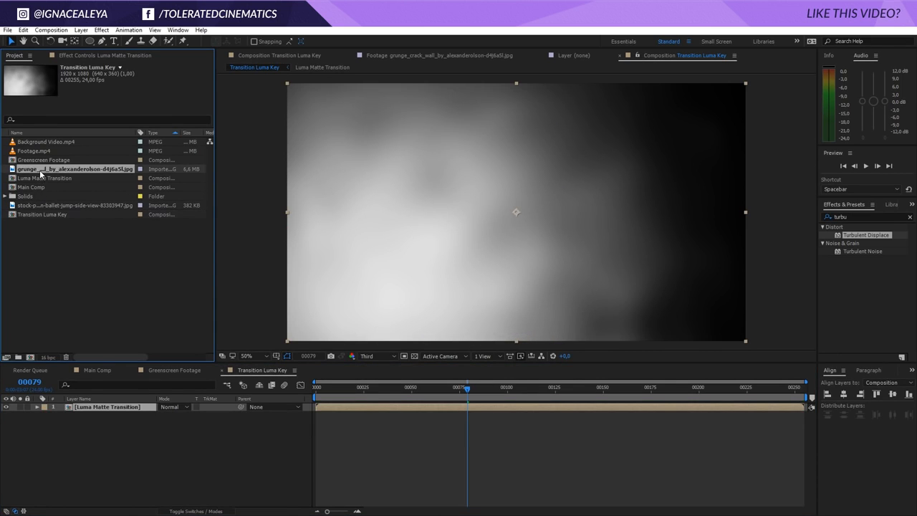
left_click_drag(31, 172, 89, 418)
left_click(92, 407)
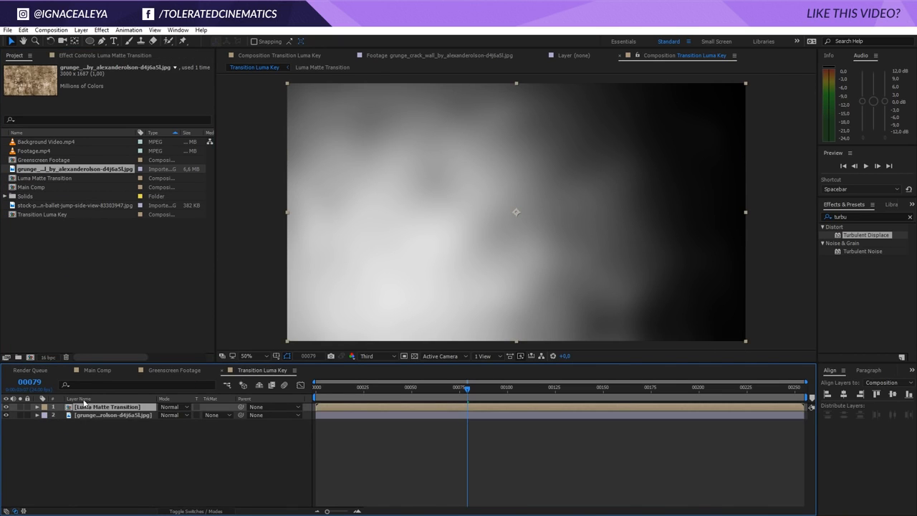
Apply the Tint effect to the grunge image layer
left_click(95, 416)
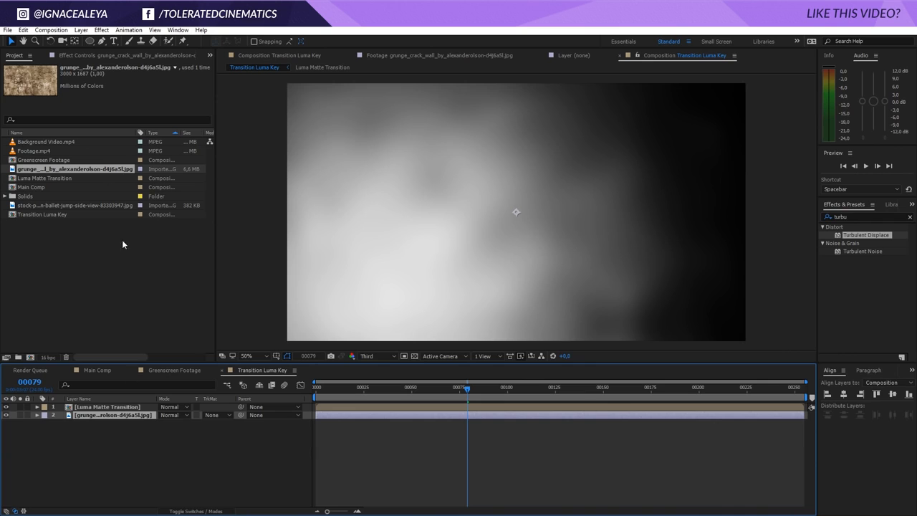
left_click(102, 30)
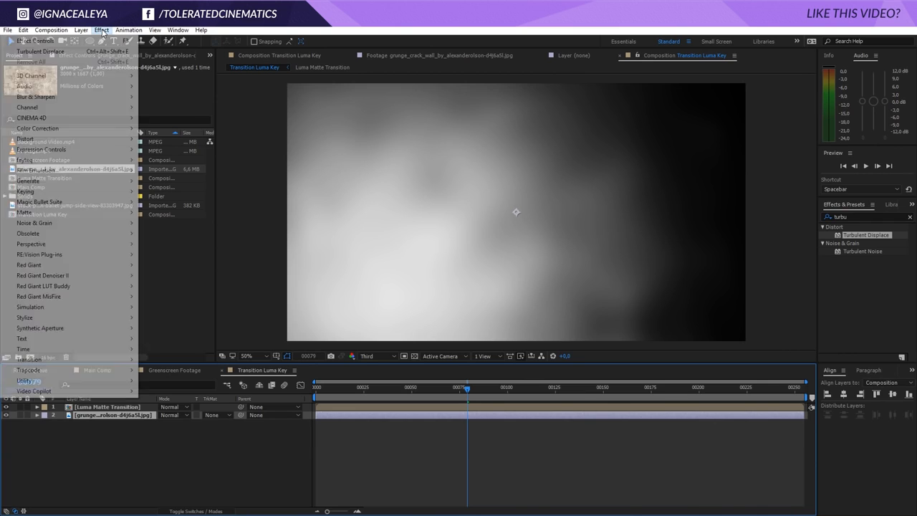
mouse_move(68, 129)
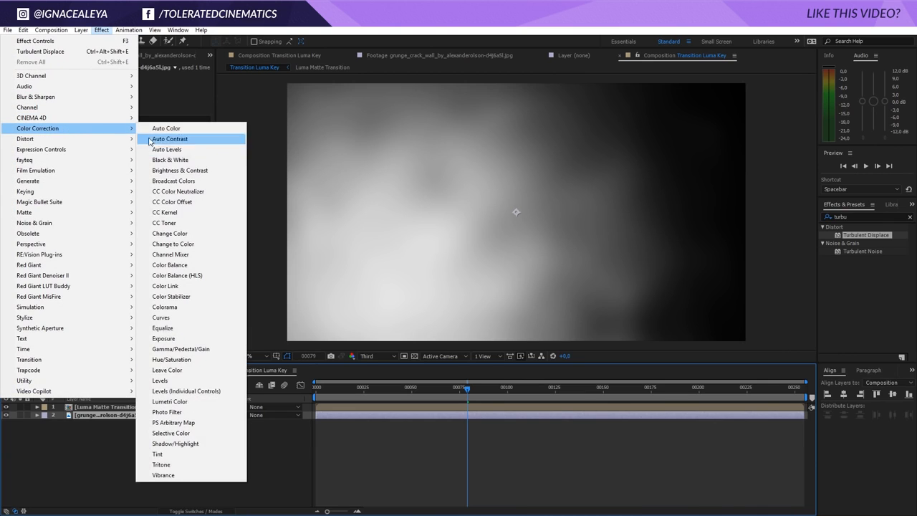
left_click(188, 454)
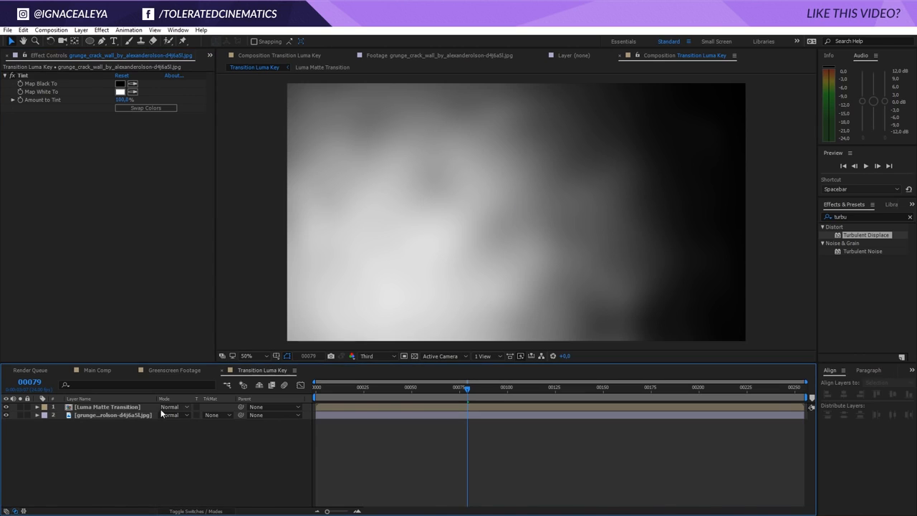
Set the Luma Matte Transition layer's blending mode to Linear Light
left_click(107, 406)
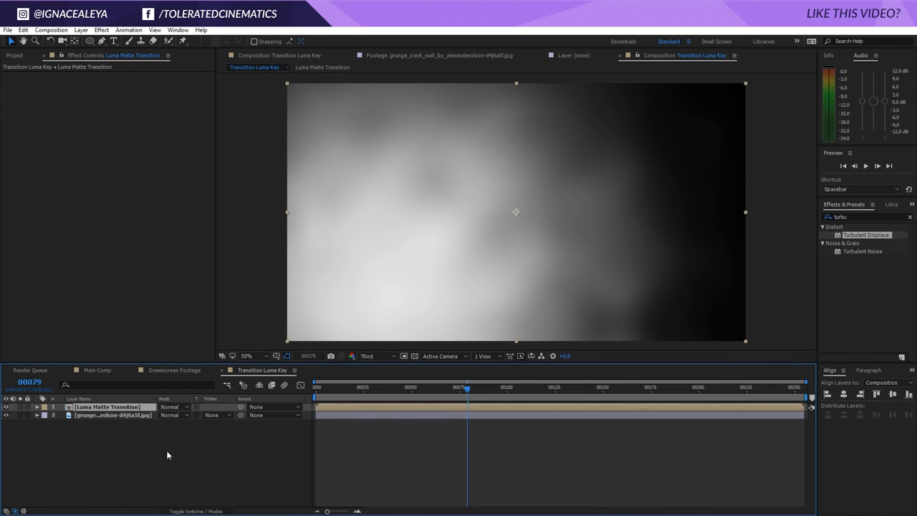
left_click(196, 511)
left_click(195, 512)
left_click(196, 512)
left_click(196, 511)
left_click(169, 415)
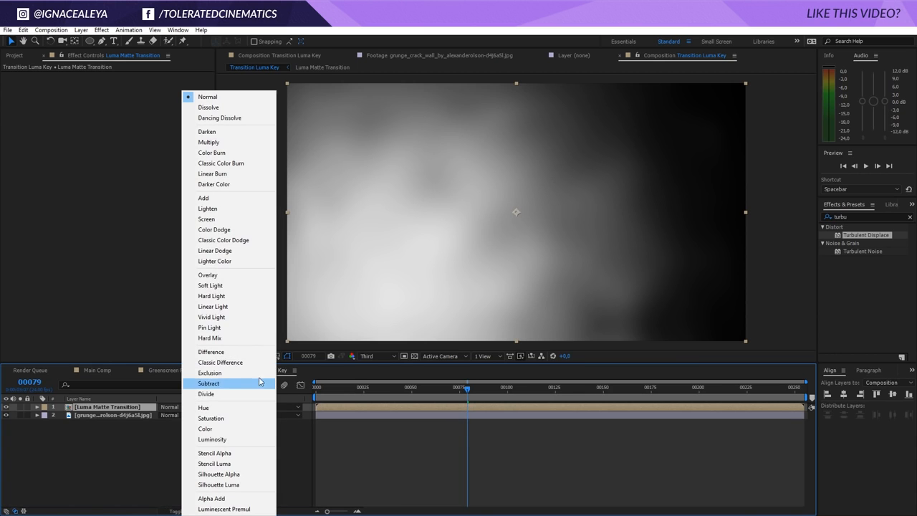
left_click(237, 261)
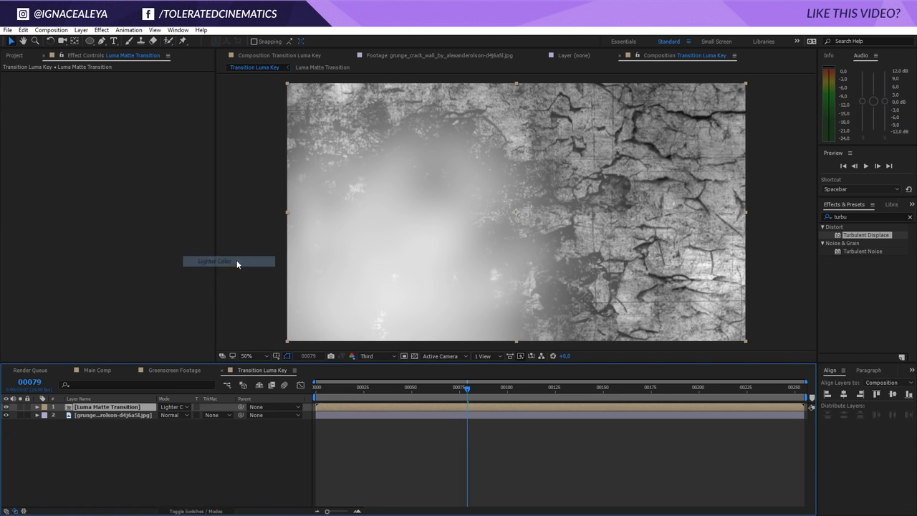
left_click(183, 407)
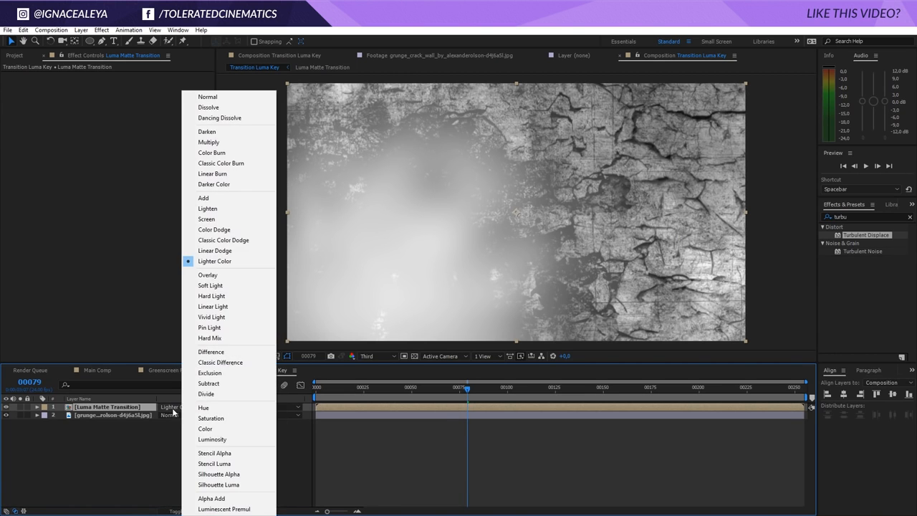
left_click(226, 306)
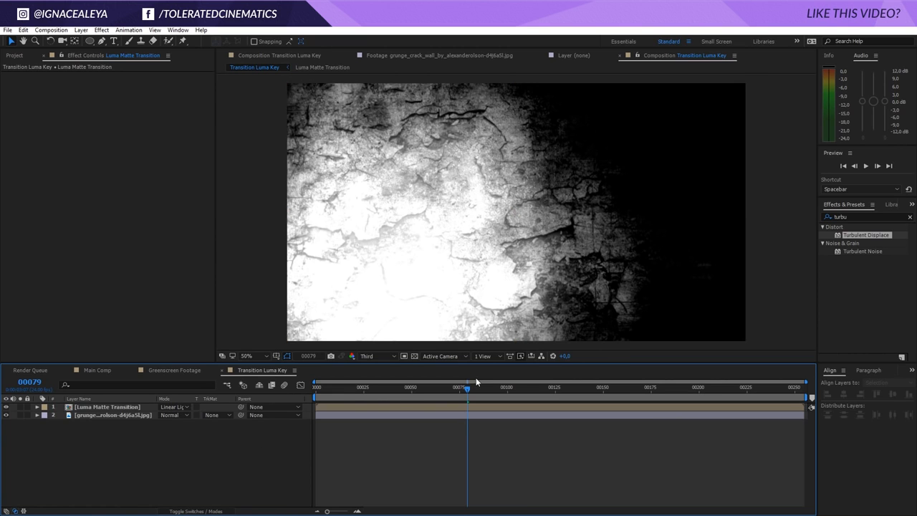
left_click(462, 388)
left_click_drag(462, 391, 518, 424)
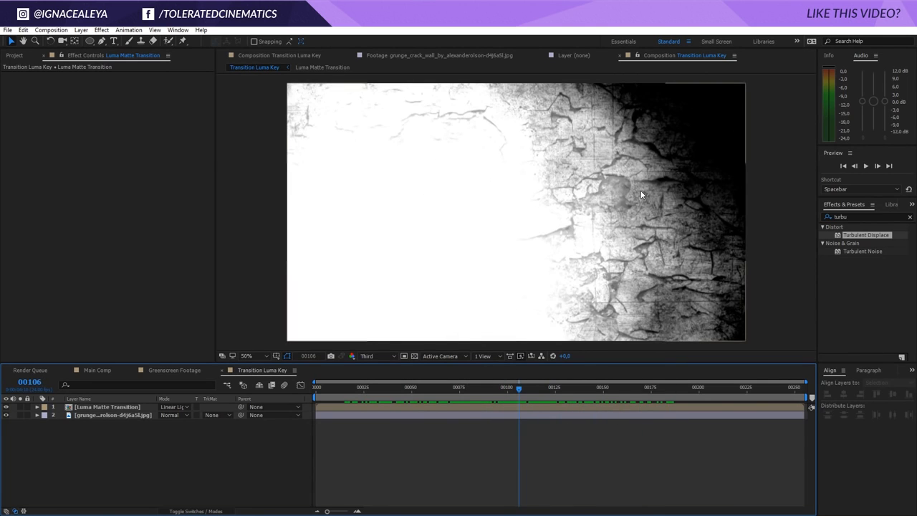
left_click(129, 415)
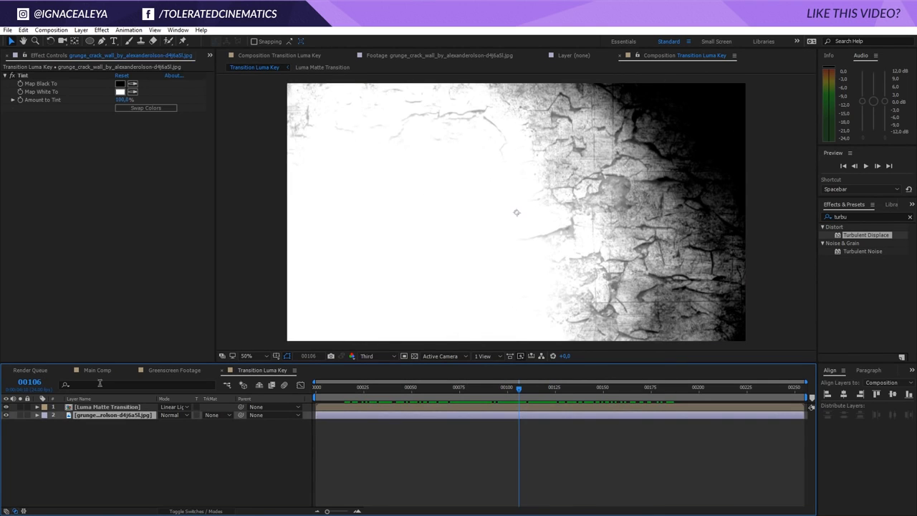
key("alt+t")
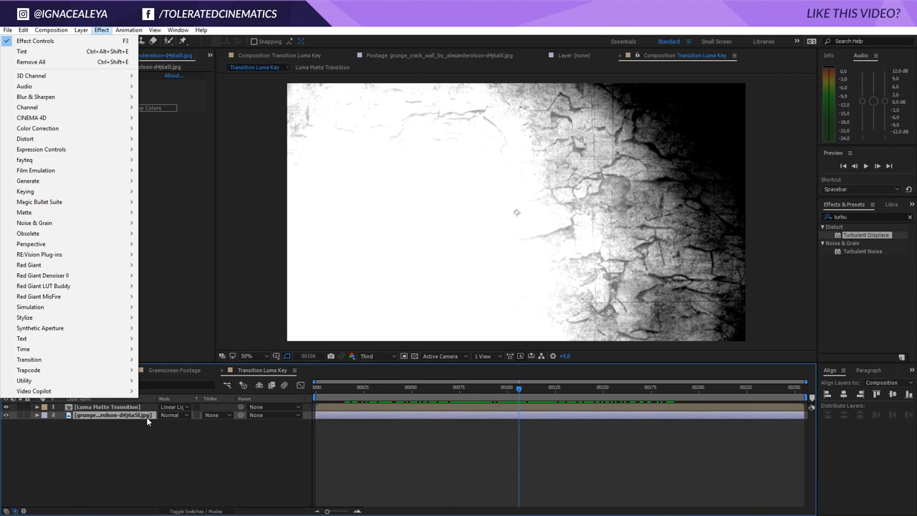
left_click(151, 431)
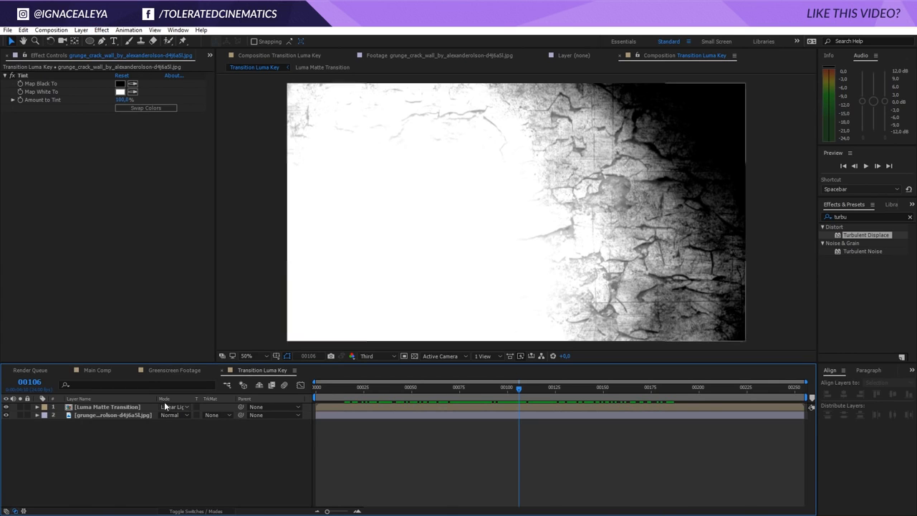
Add the Luma Matte Transition comp to Main Comp as the top layer above Greenscreen Footage
left_click(106, 370)
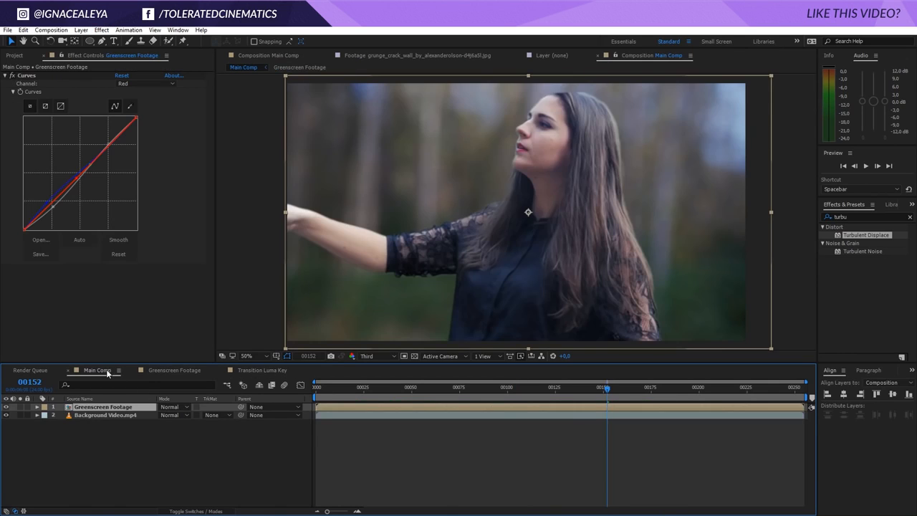
left_click(14, 56)
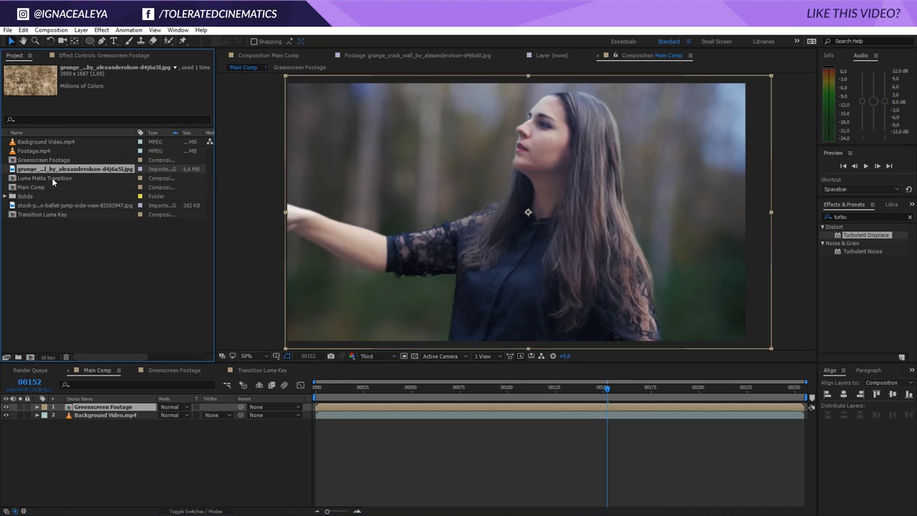
left_click_drag(51, 177, 118, 407)
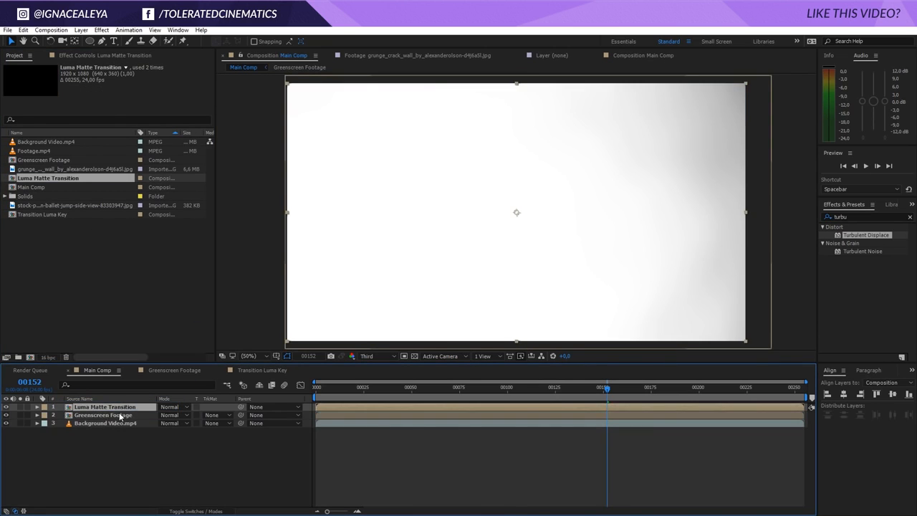
Set the Greenscreen Footage layer's track matte to Luma Matte using Luma Matte Transition, scrubbing to preview
left_click(119, 416)
left_click_drag(378, 398, 511, 430)
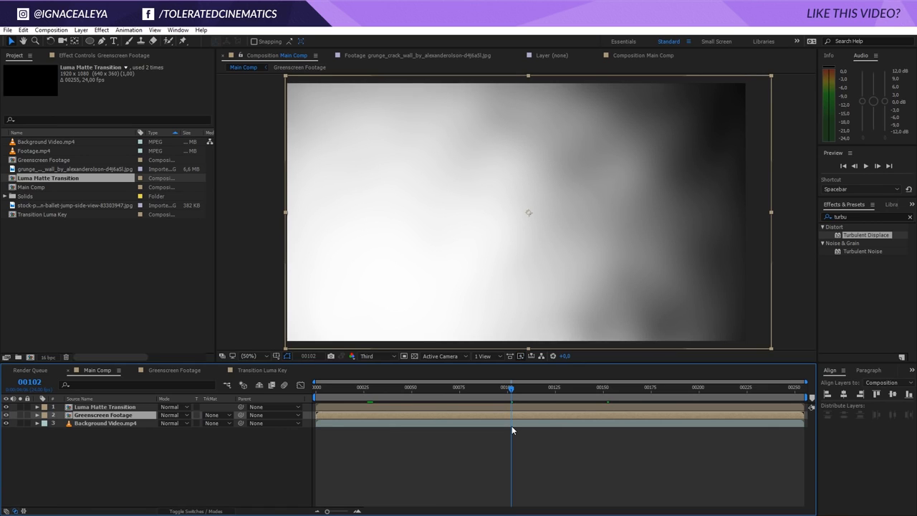
left_click_drag(511, 430, 400, 444)
left_click(215, 416)
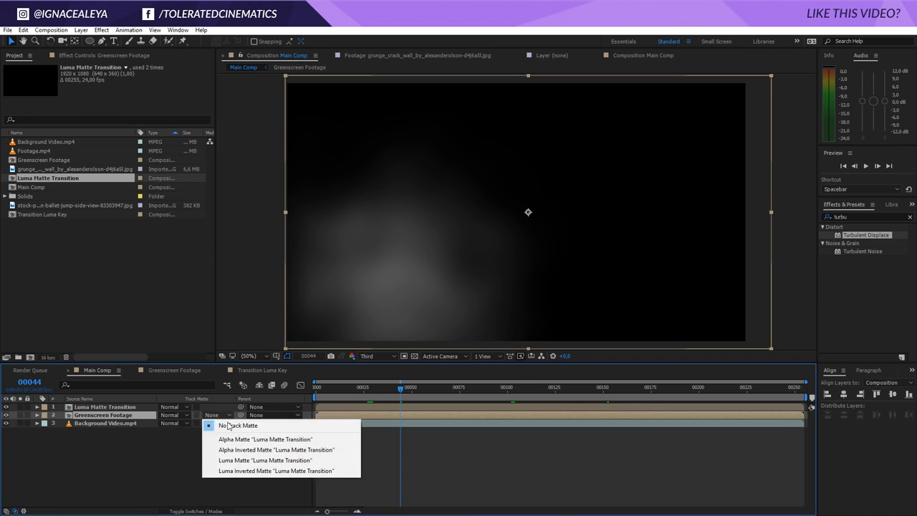
left_click(237, 462)
Switch the Greenscreen Footage track matte to Luma Inverted Matte and scrub the timeline to preview the transition
left_click(394, 391)
left_click_drag(376, 391, 540, 410)
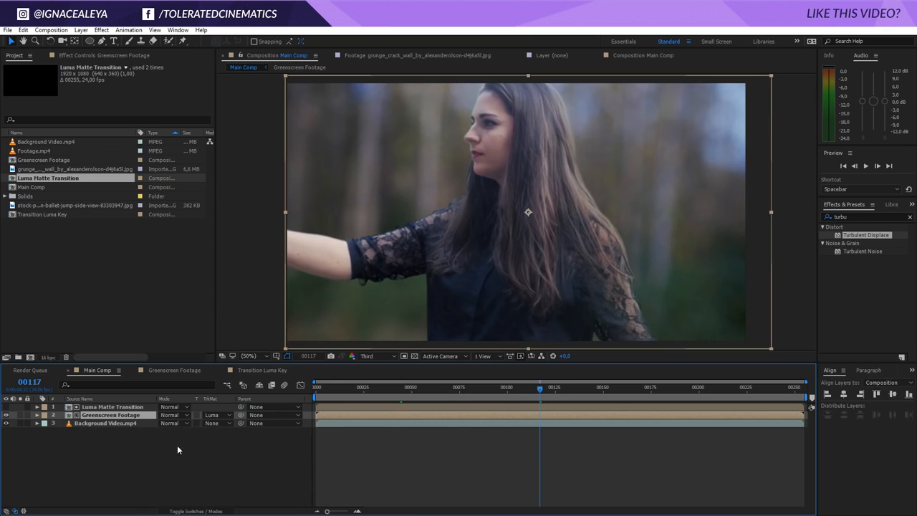
left_click(229, 417)
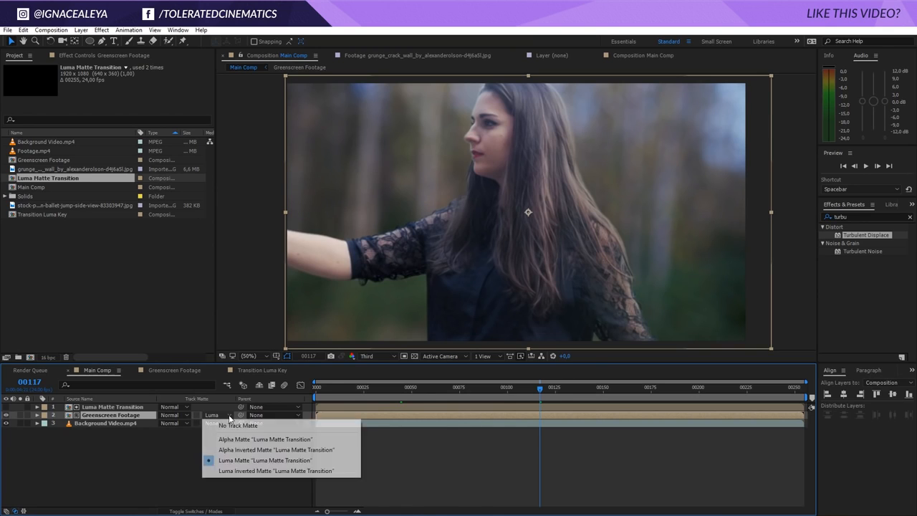
left_click(230, 473)
left_click_drag(341, 391, 460, 395)
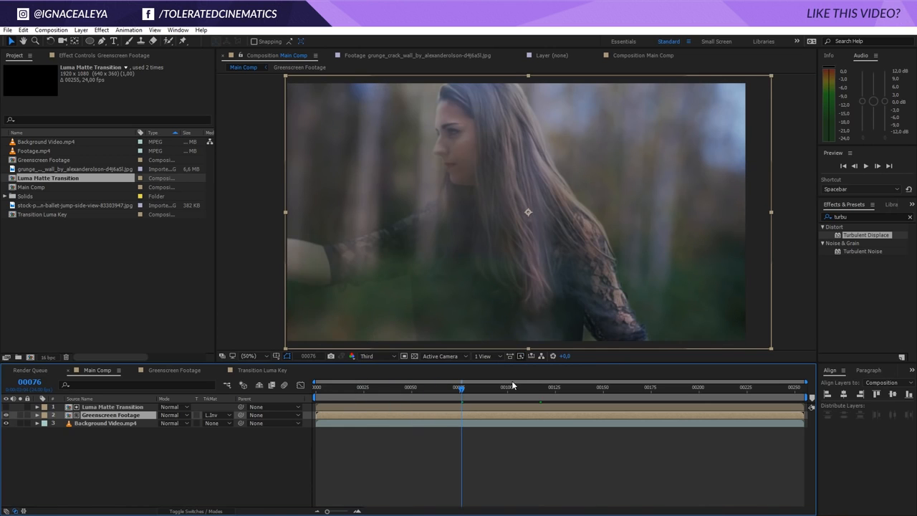
left_click_drag(461, 394, 549, 402)
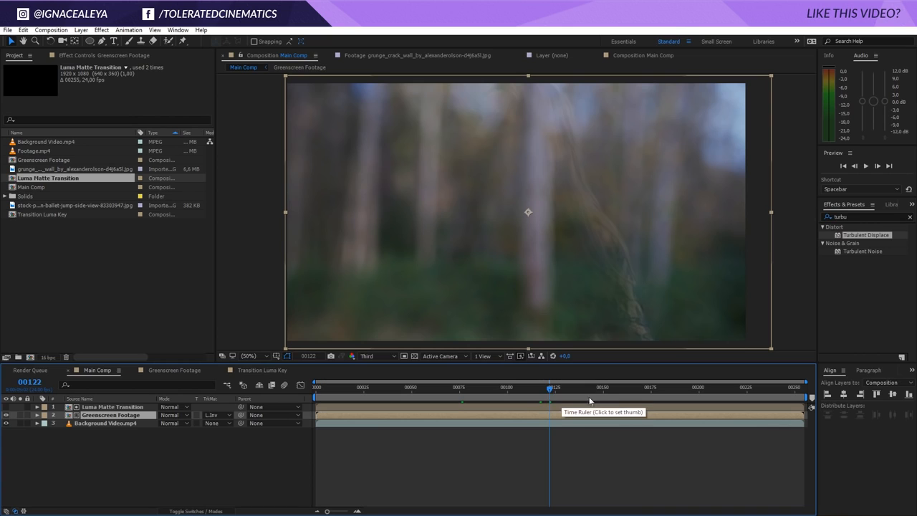
left_click(498, 389)
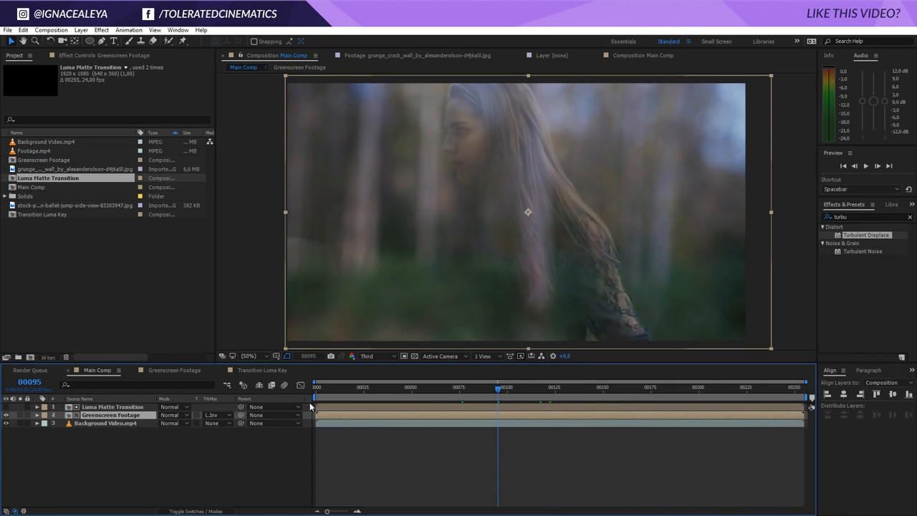
Apply Curves to the Luma Matte Transition layer and bend it into a steep S-curve for stronger contrast
left_click(123, 409)
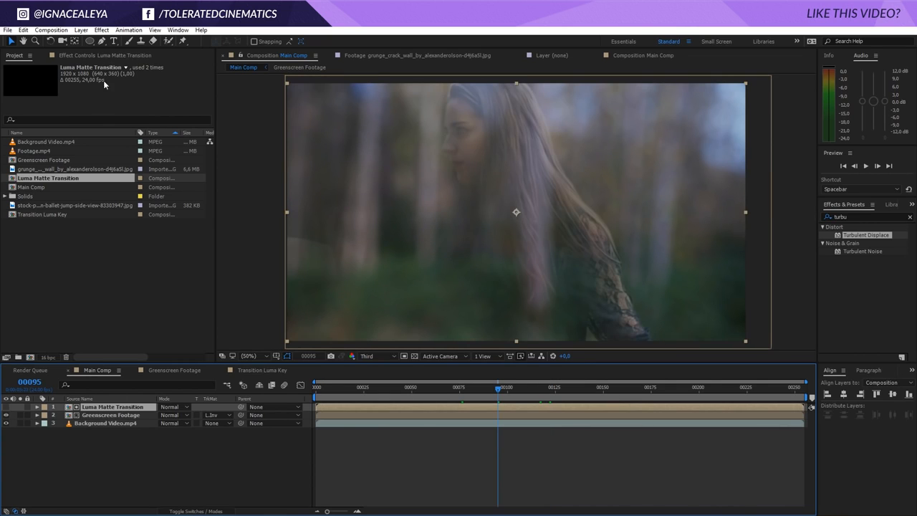
left_click(101, 31)
mouse_move(71, 129)
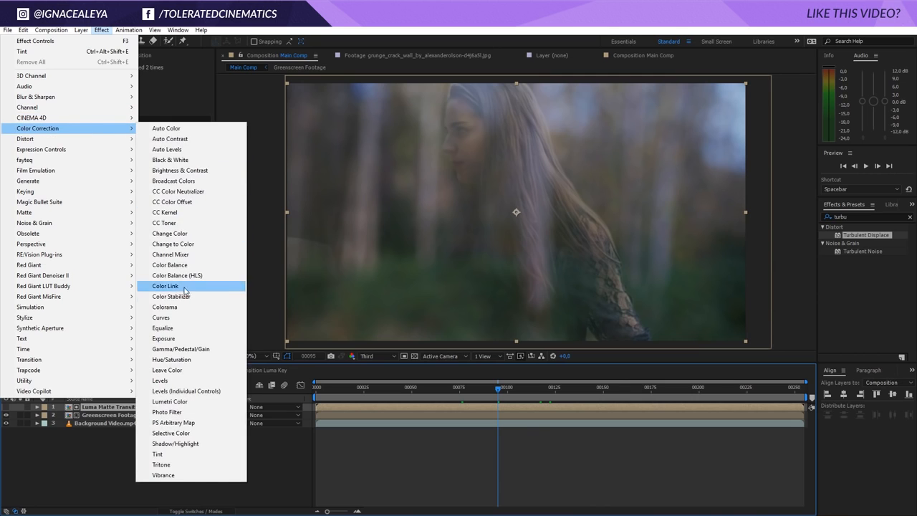
left_click(162, 317)
mouse_move(75, 180)
left_mouse_down()
mouse_move(75, 217)
mouse_move(92, 193)
mouse_move(86, 172)
left_mouse_up()
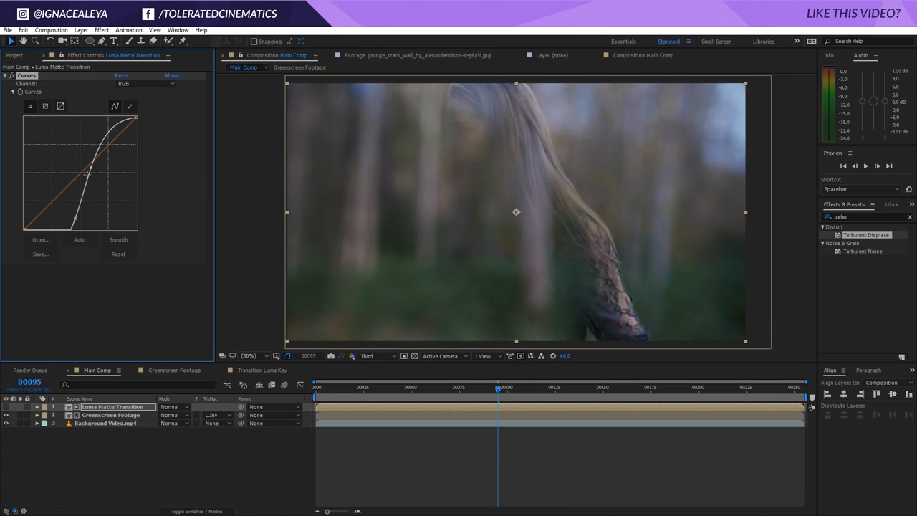
left_click_drag(76, 213, 72, 216)
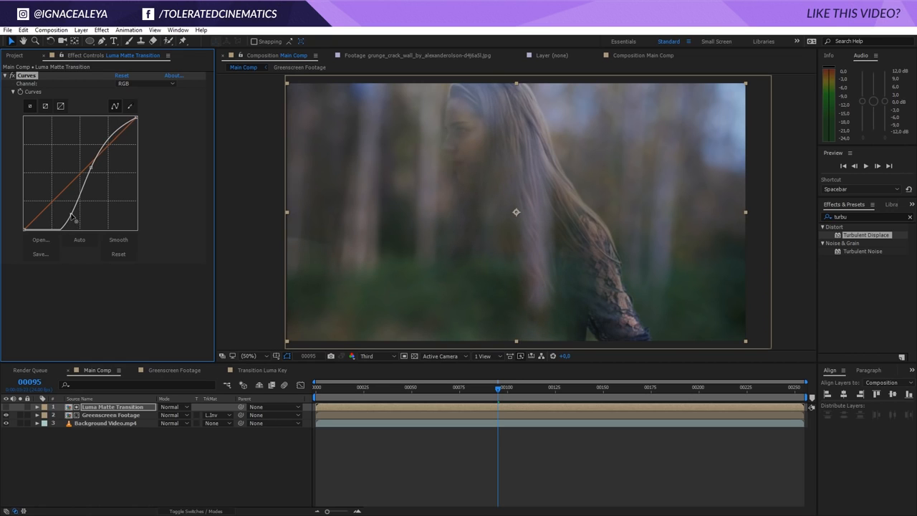
left_click_drag(91, 170, 98, 136)
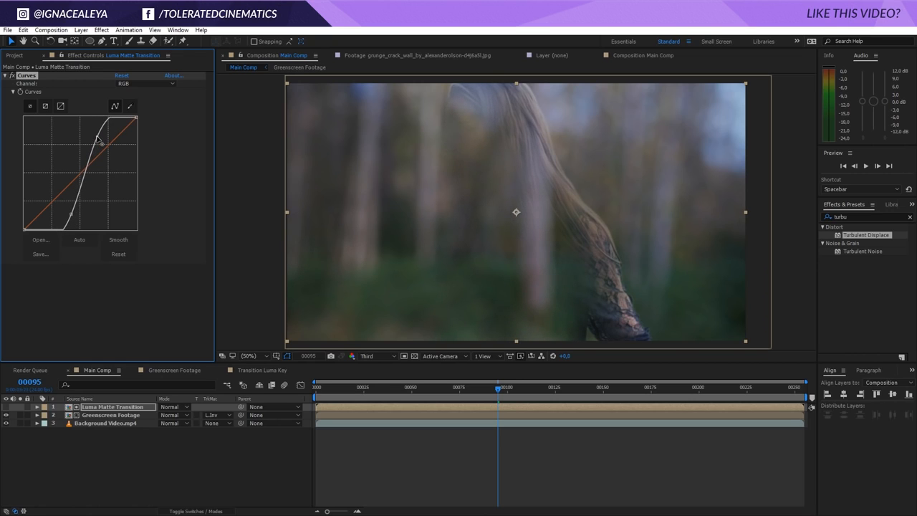
Replace the Luma Matte Transition layer in Main Comp with the Transition Luma Key comp from the project
left_click_drag(484, 388, 452, 392)
left_click(98, 371)
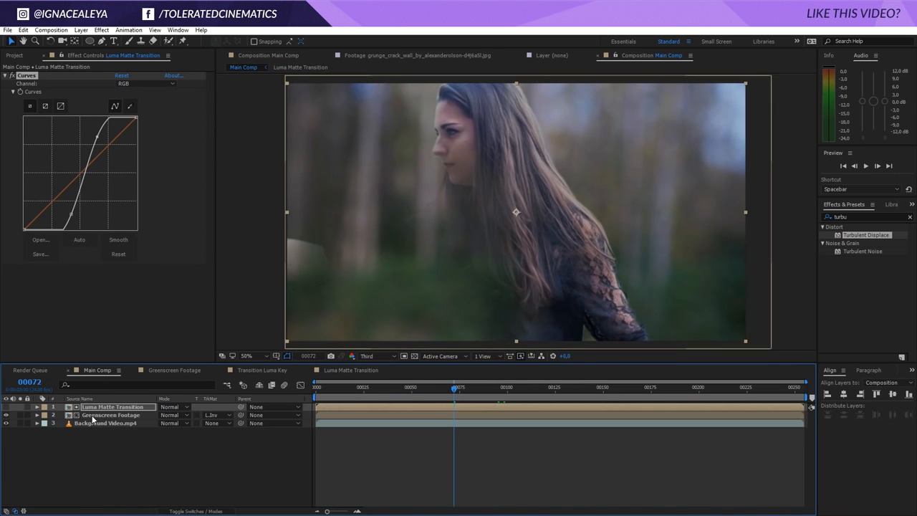
left_click(101, 408)
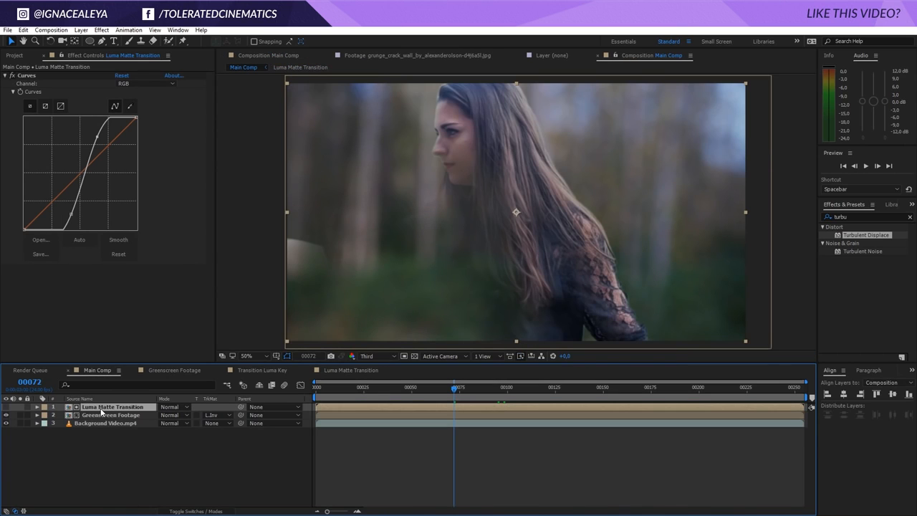
left_click(15, 56)
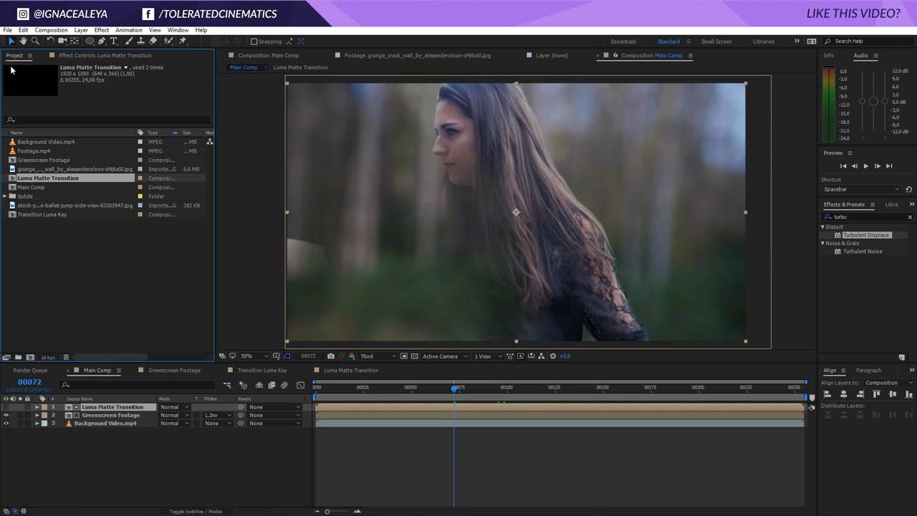
left_click(43, 215)
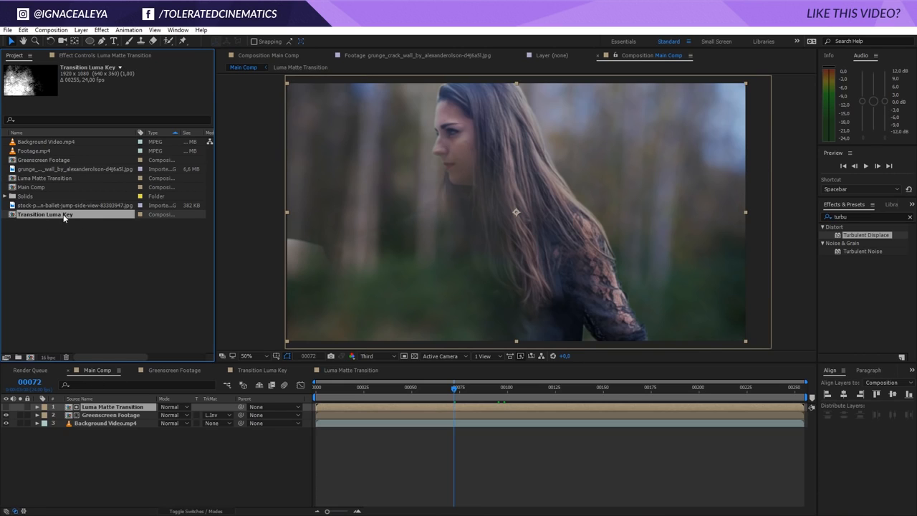
left_click_drag(63, 219, 129, 412)
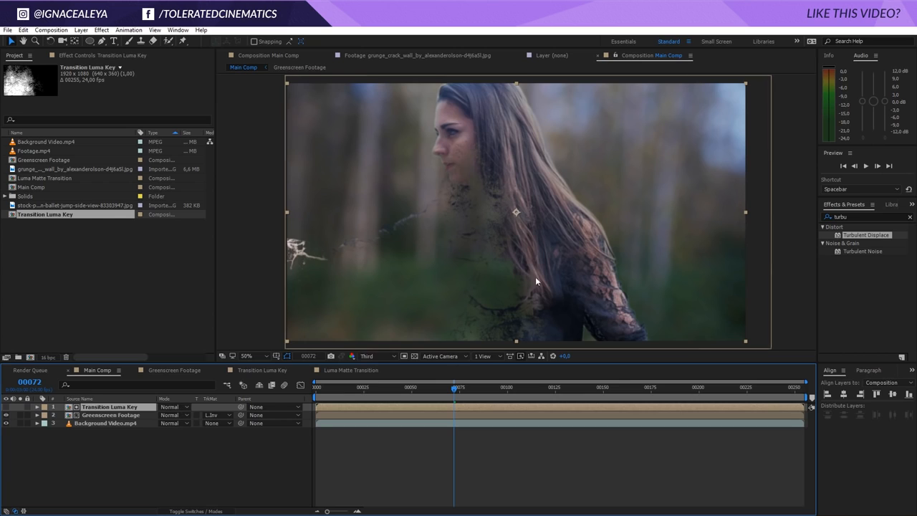
Adjust the Curves points on the Transition Luma Key layer and scrub the timeline to preview
left_click(93, 55)
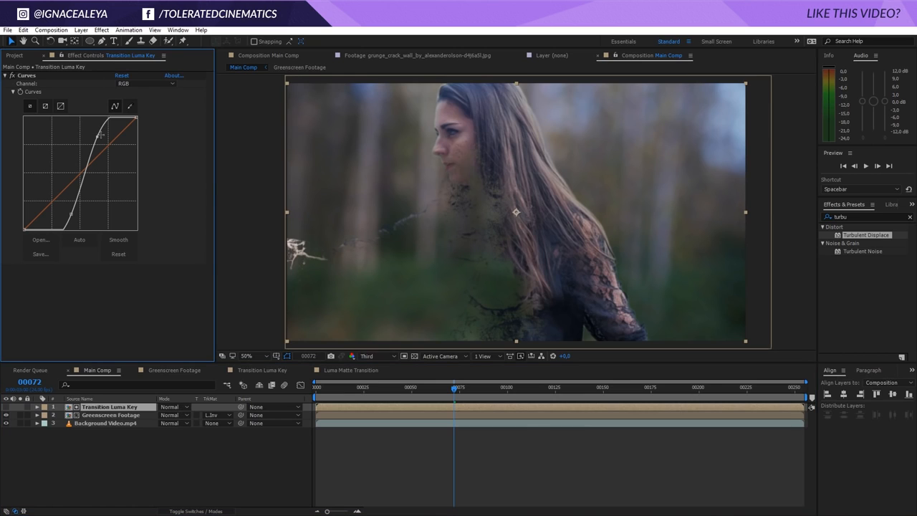
left_click_drag(100, 135, 104, 142)
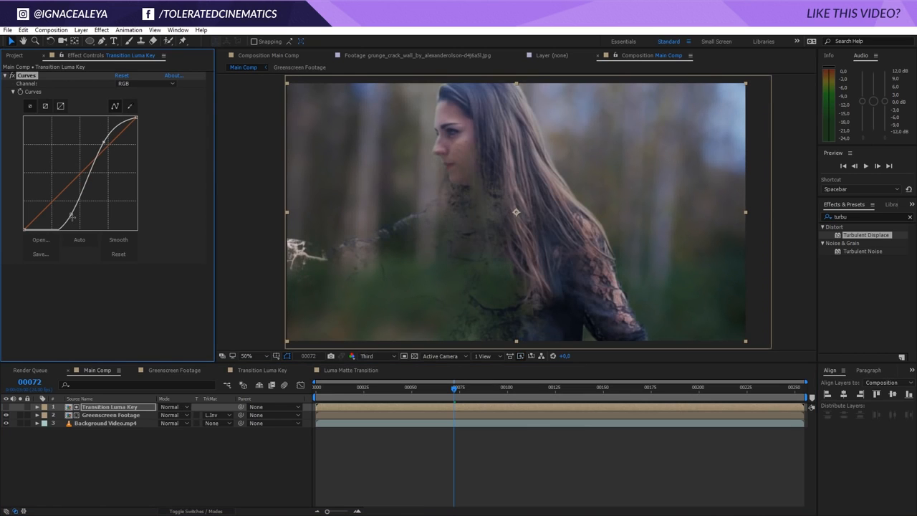
left_click_drag(72, 213, 75, 215)
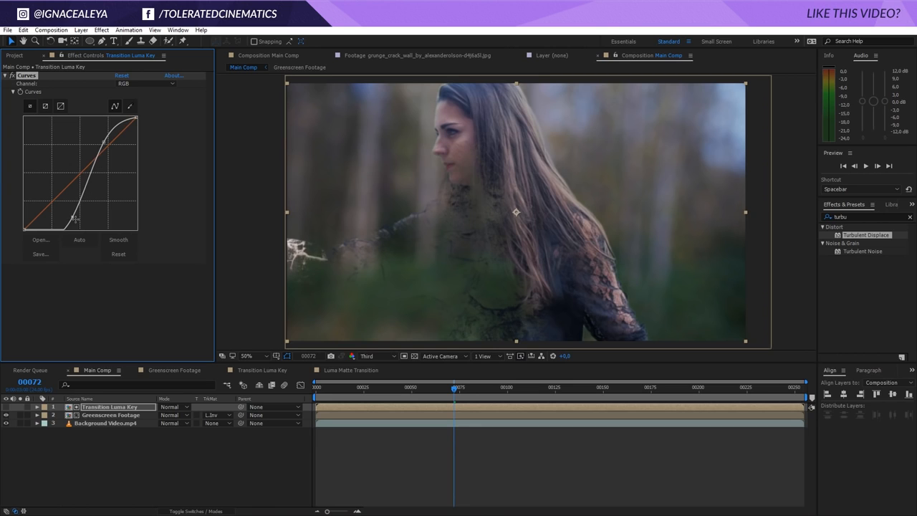
mouse_move(435, 392)
left_mouse_down()
mouse_move(369, 395)
mouse_move(442, 402)
left_mouse_up()
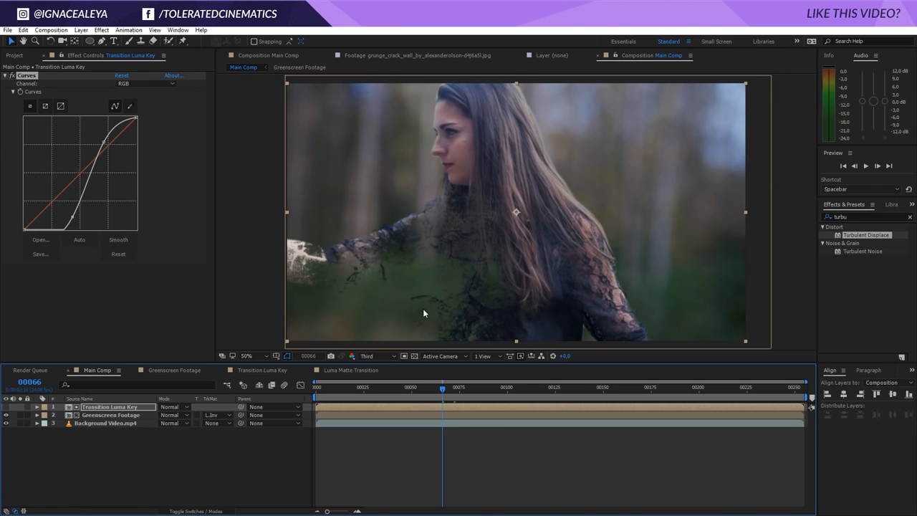
left_click(486, 392)
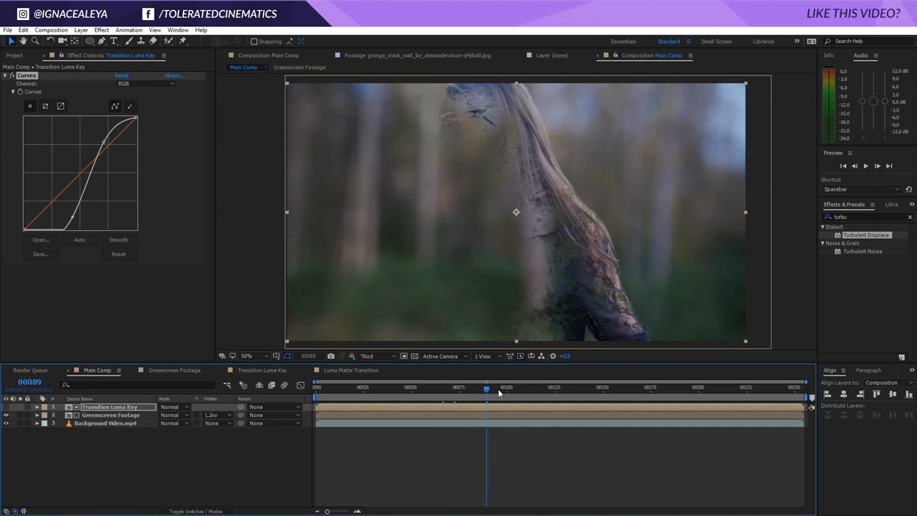
Apply Gaussian Blur to the Transition Luma Key layer with Blurriness set to 10
left_click(128, 415)
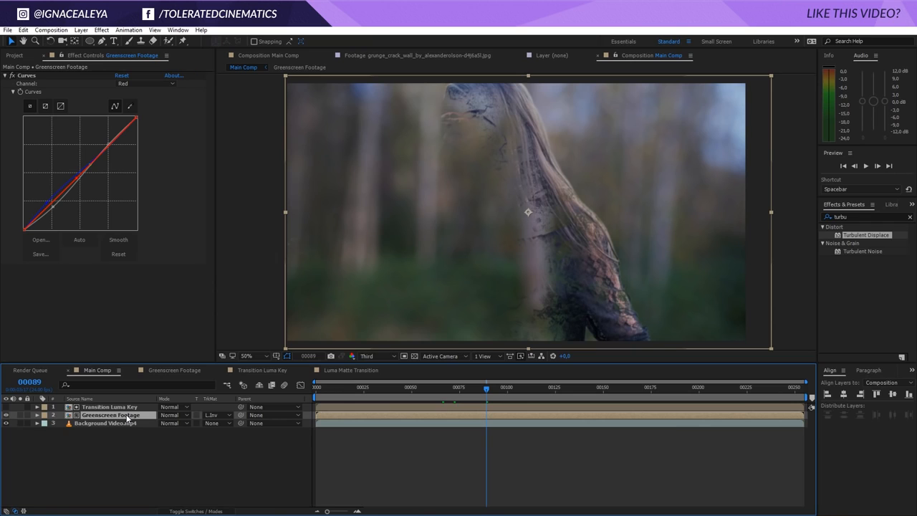
left_click(129, 407)
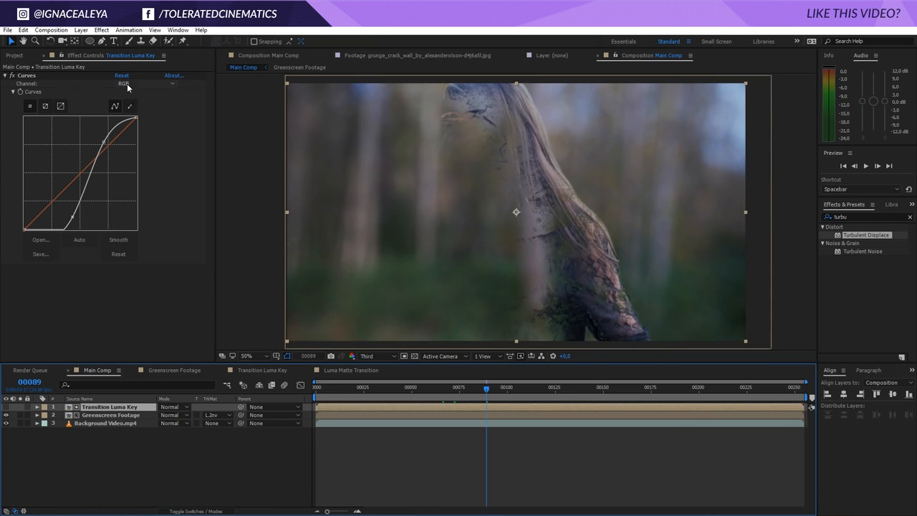
left_click(101, 30)
mouse_move(98, 100)
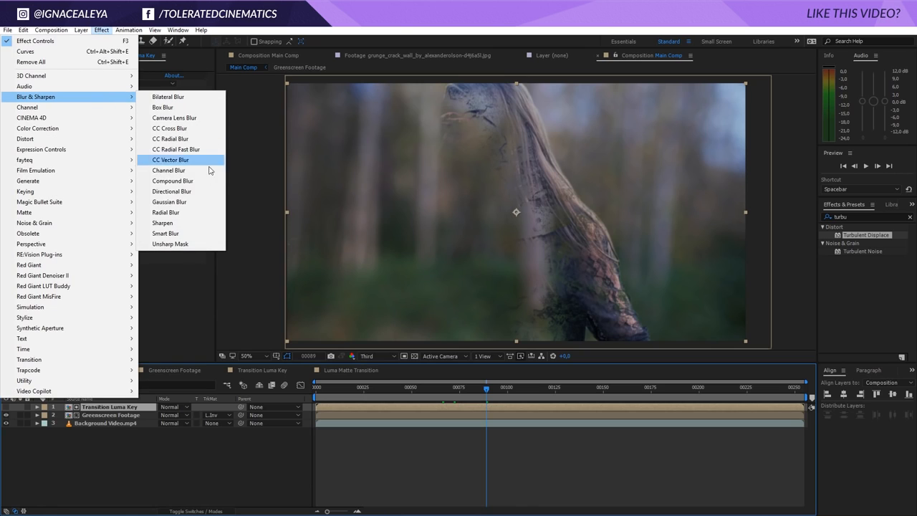
left_click(186, 202)
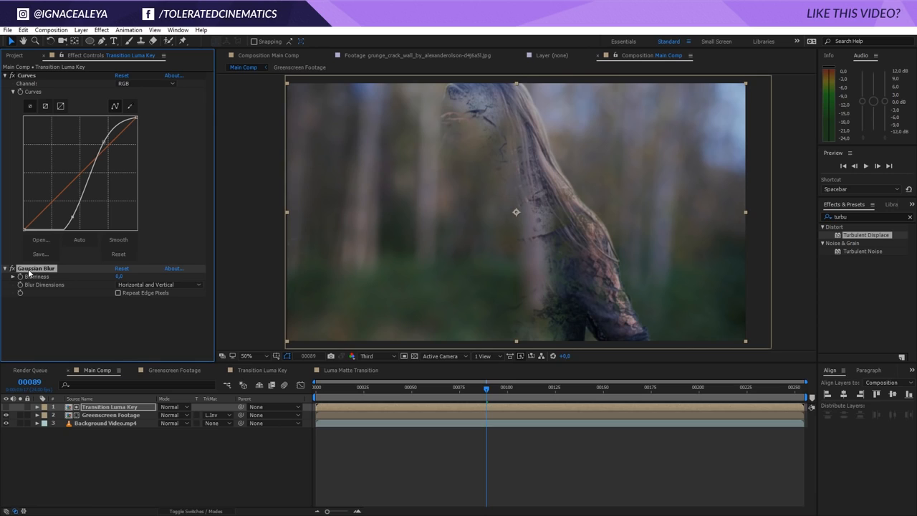
left_click(121, 276)
type("10")
key("Return")
left_click(118, 324)
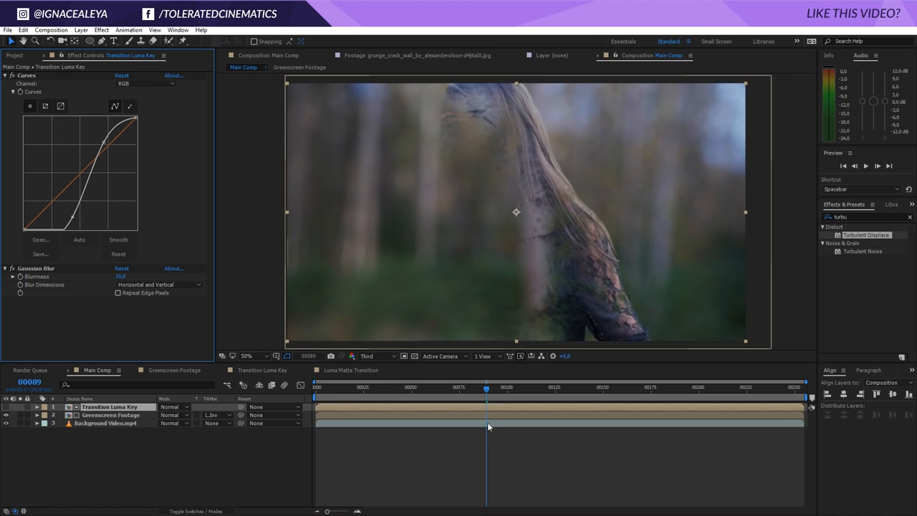
left_click_drag(486, 388, 452, 390)
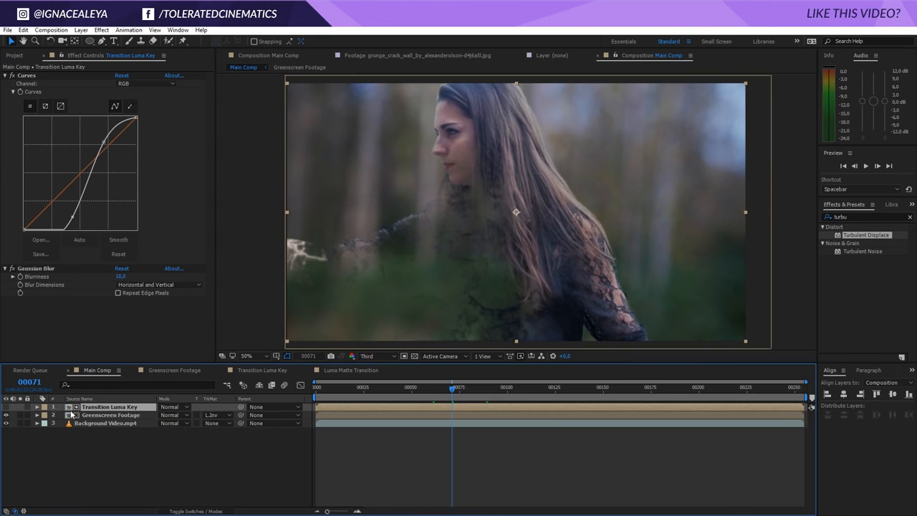
Apply a Fill effect to the Greenscreen Footage layer and set its colour to a dark brown (120906)
left_click(101, 417)
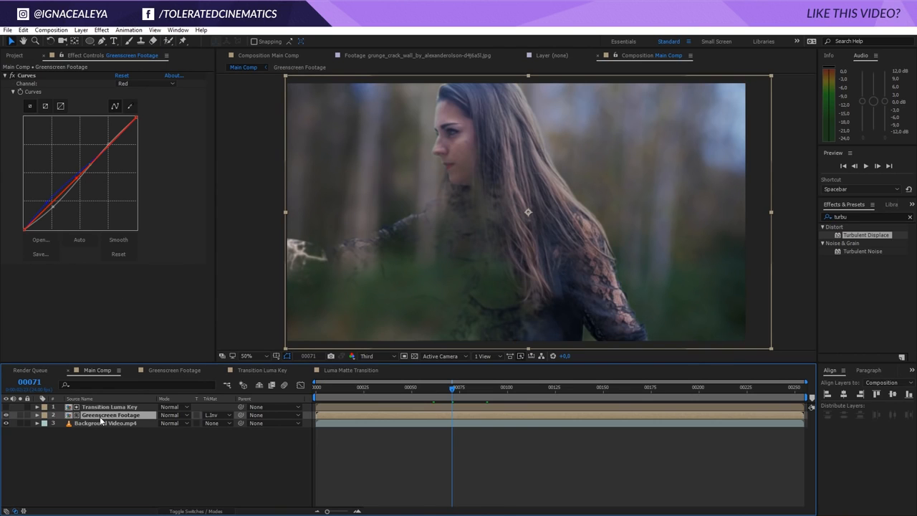
left_click(101, 29)
mouse_move(41, 184)
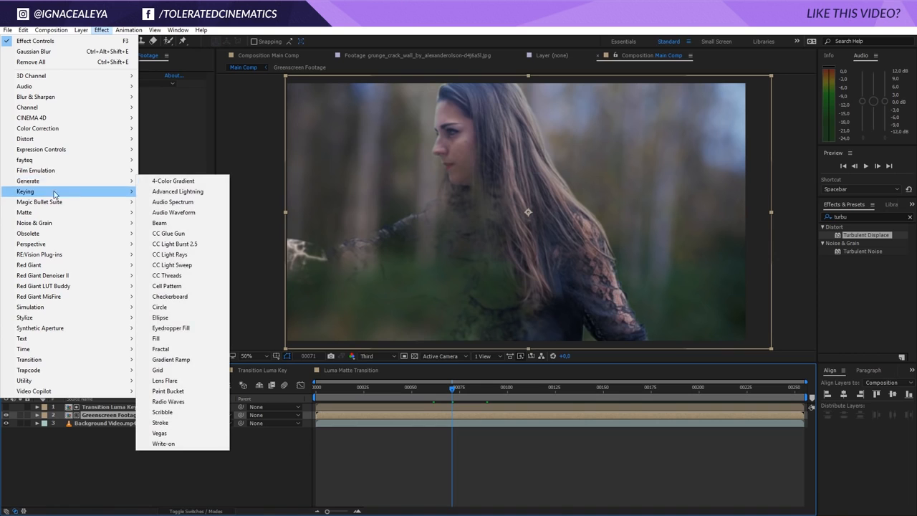
left_click(165, 334)
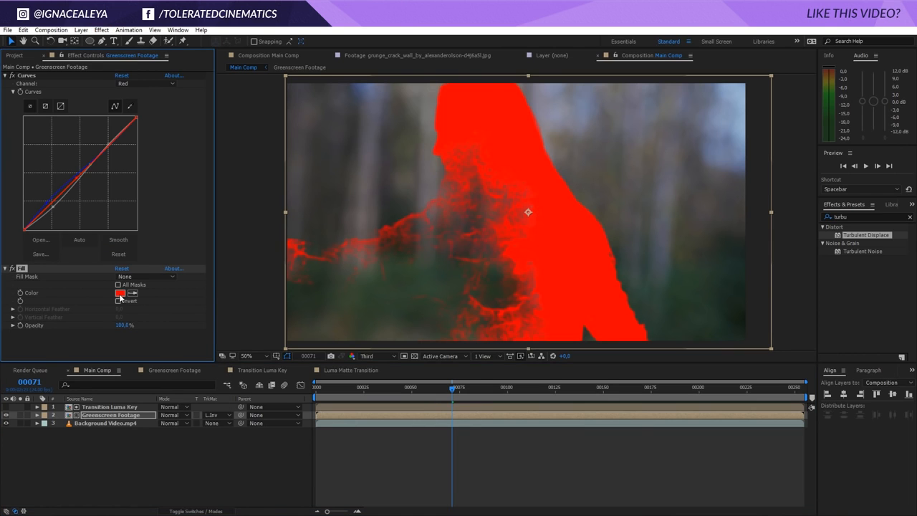
left_click(121, 294)
left_click(335, 476)
left_click(371, 478)
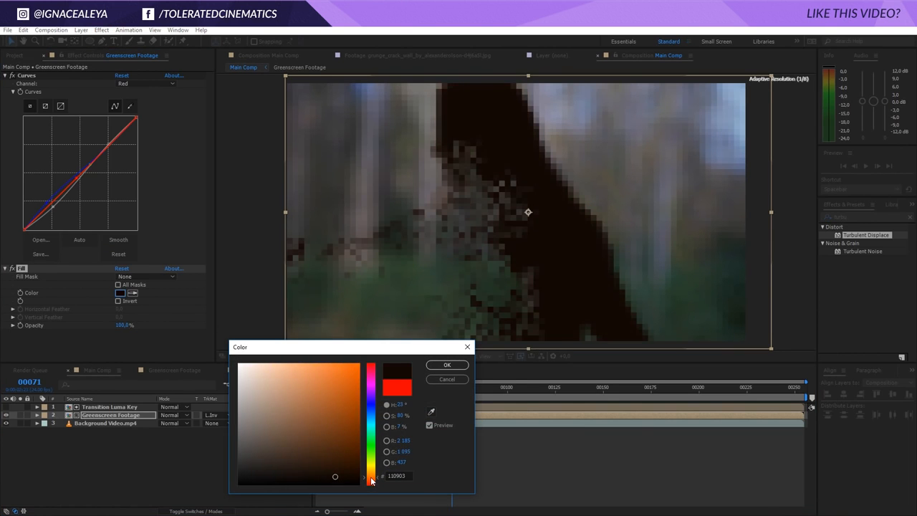
left_click_drag(372, 480, 315, 477)
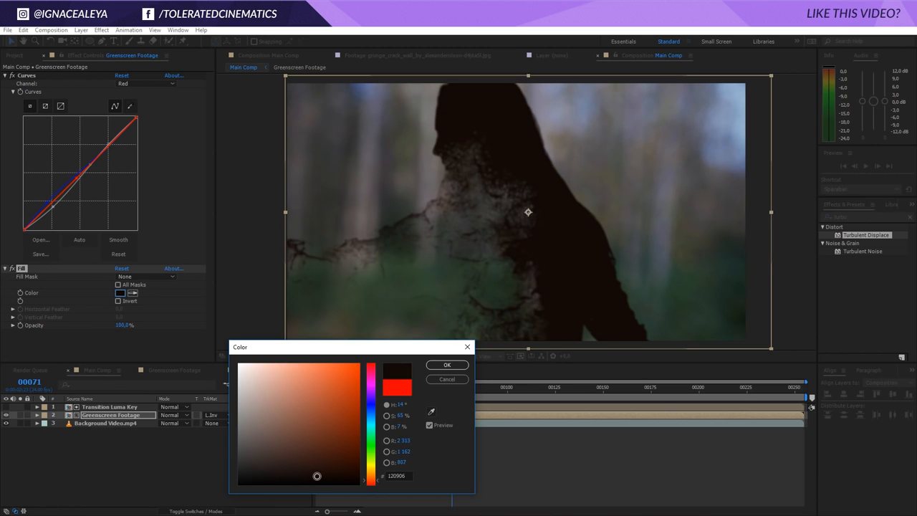
left_click(447, 366)
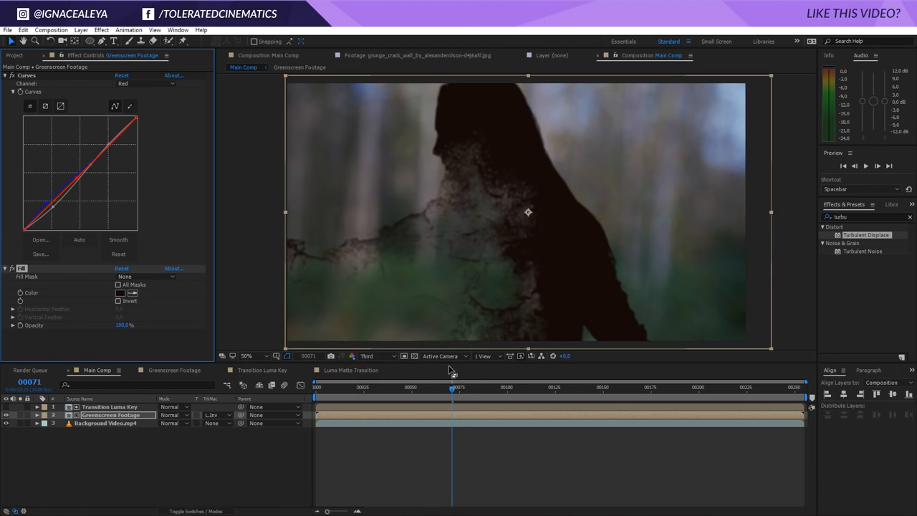
left_click(438, 450)
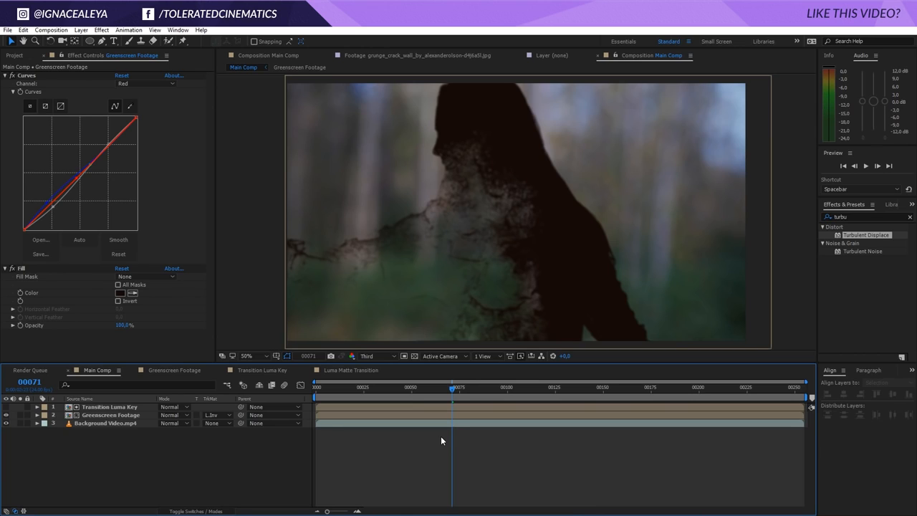
Duplicate the Transition Luma Key and Greenscreen Footage layers together in Main Comp
left_click(134, 416)
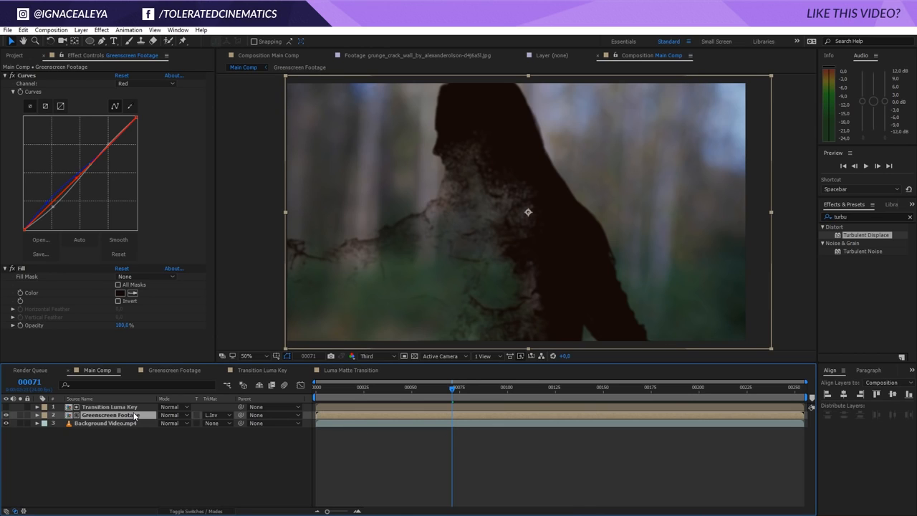
left_click(99, 407, "shift")
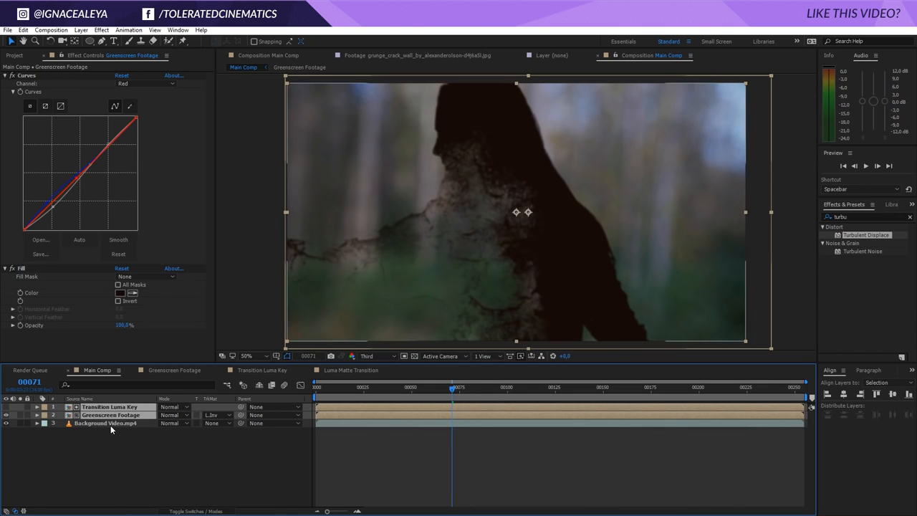
key("ctrl+d")
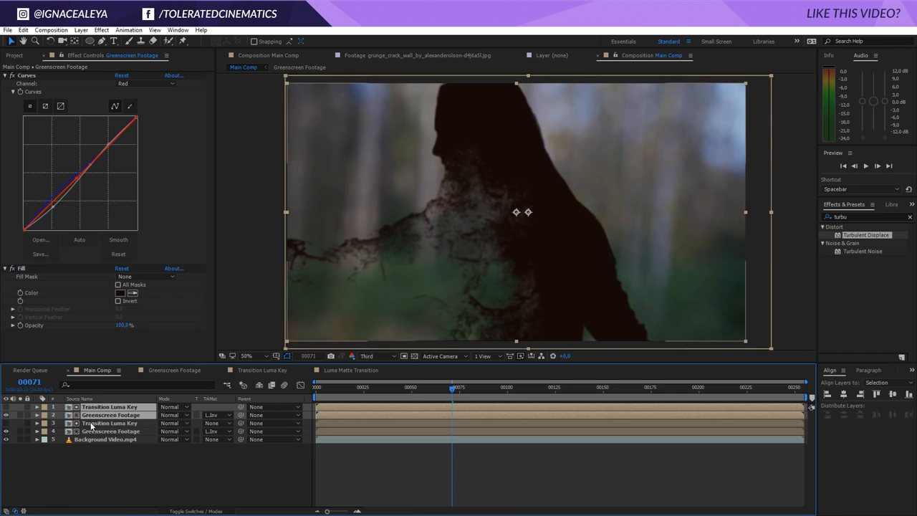
Label the top Transition Luma Key and Greenscreen Footage copies Brown and remove the Fill effect from the top Greenscreen Footage
left_click(46, 416)
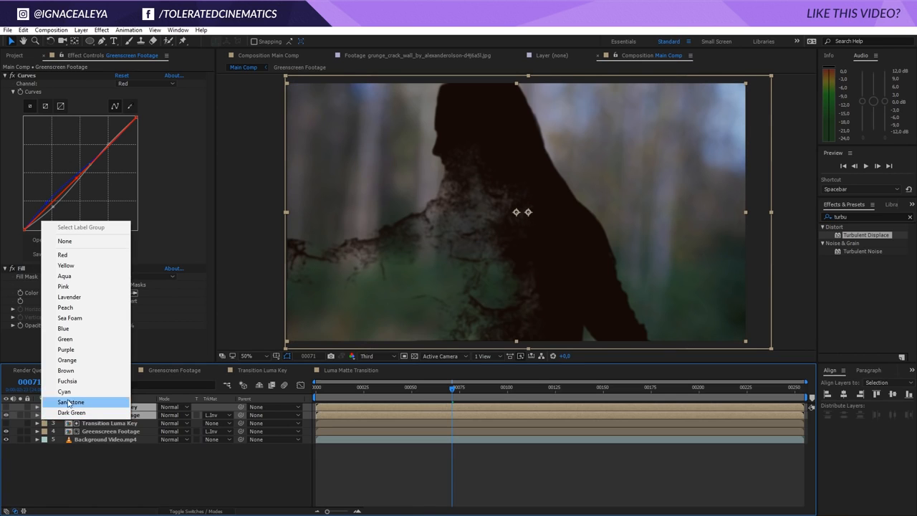
left_click(91, 371)
left_click(74, 463)
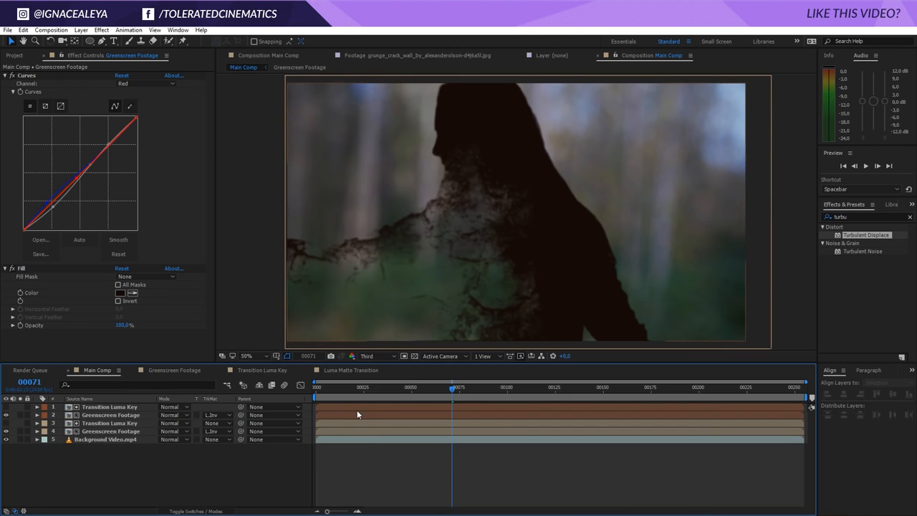
left_click(112, 416)
key("Delete")
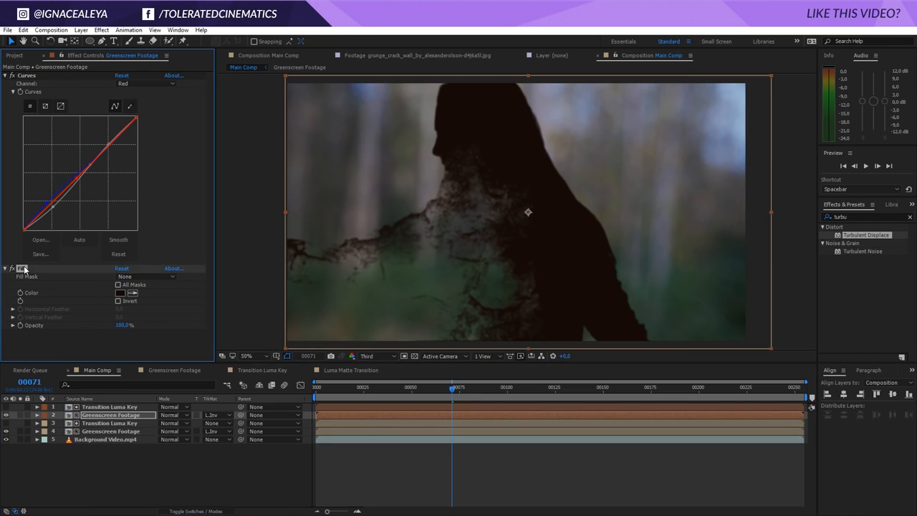
Shift the lower Transition Luma Key layer a few frames later in time, scrubbing the playhead to check
left_click(346, 406)
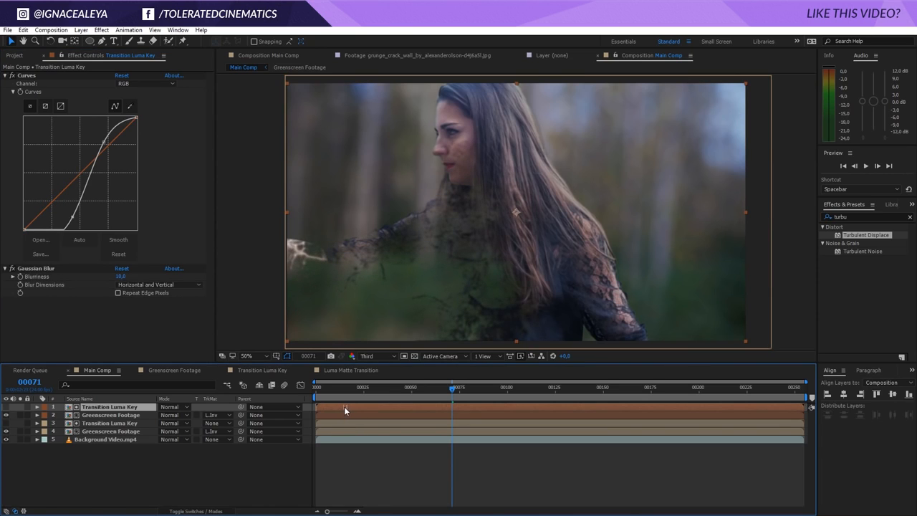
left_click(100, 431)
left_click(93, 423)
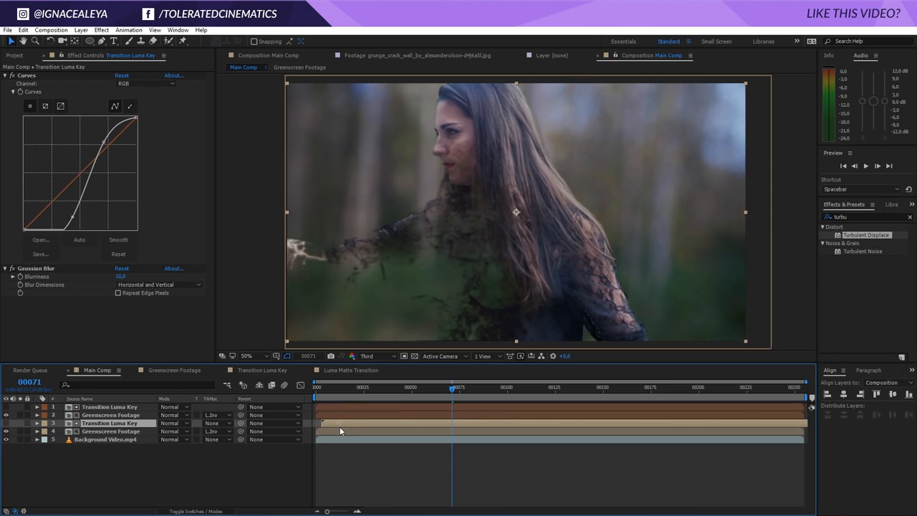
left_click_drag(452, 390, 475, 391)
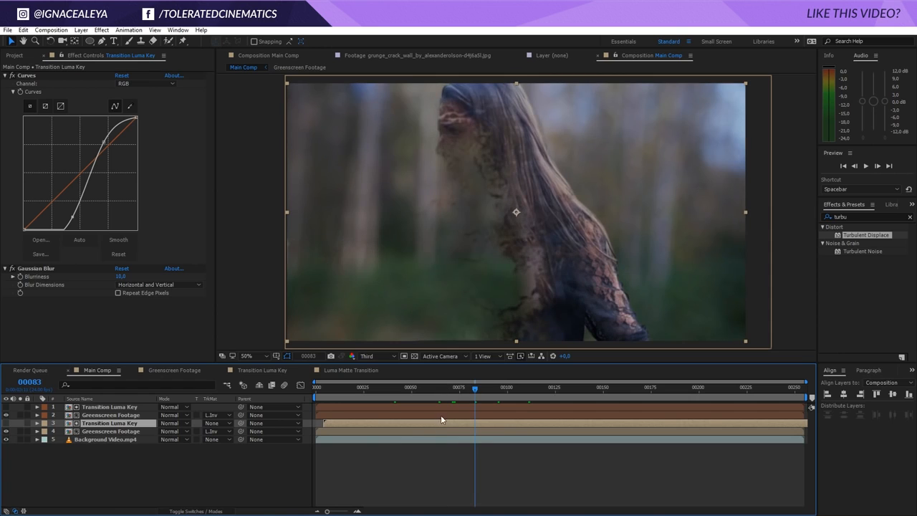
left_click_drag(421, 423, 425, 424)
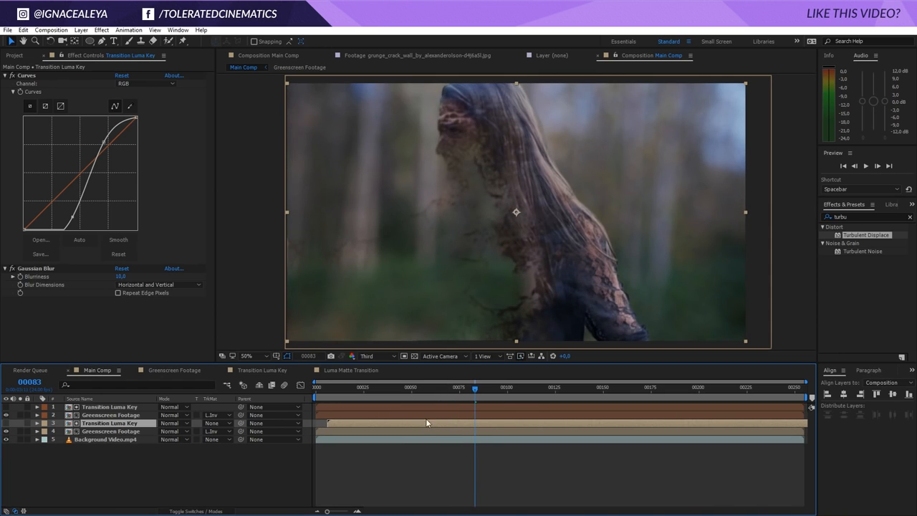
left_click_drag(441, 391, 470, 386)
Steepen the Curves S-curve on both Transition Luma Key layers for a sharper matte edge
left_click(120, 408)
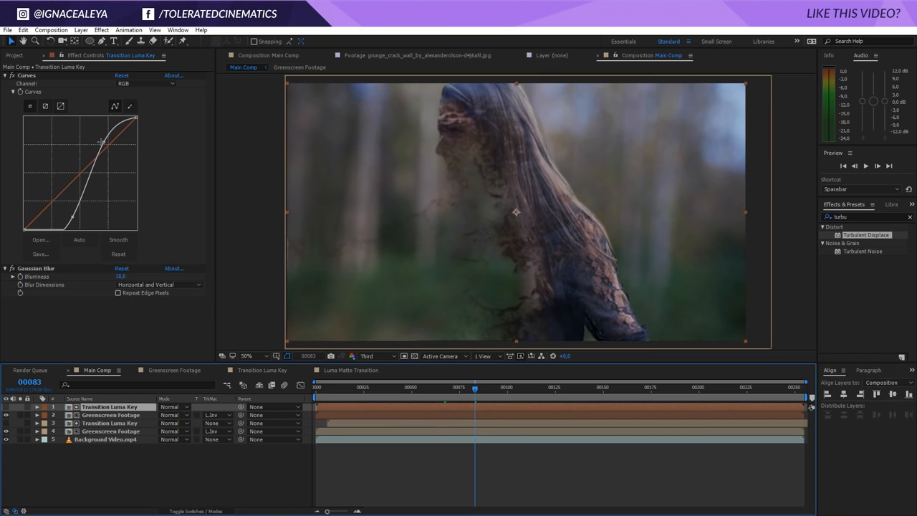
left_click_drag(102, 141, 88, 136)
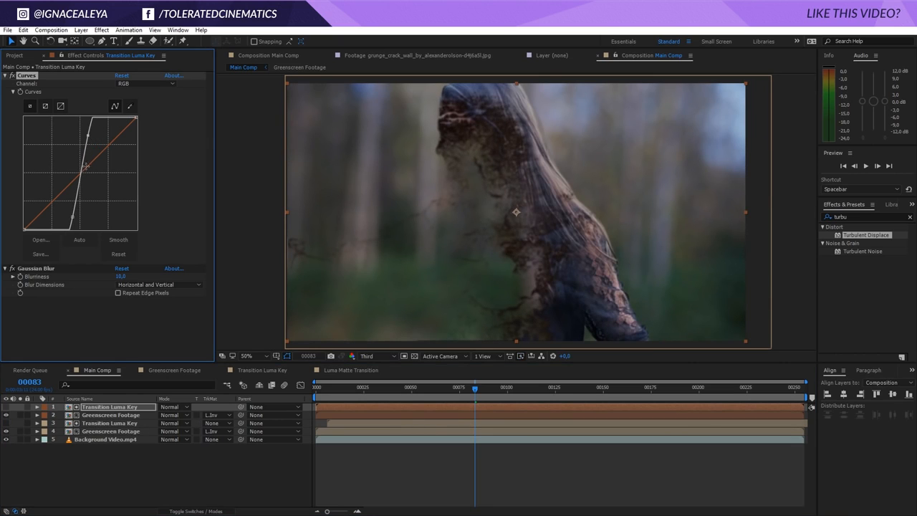
left_click(424, 422)
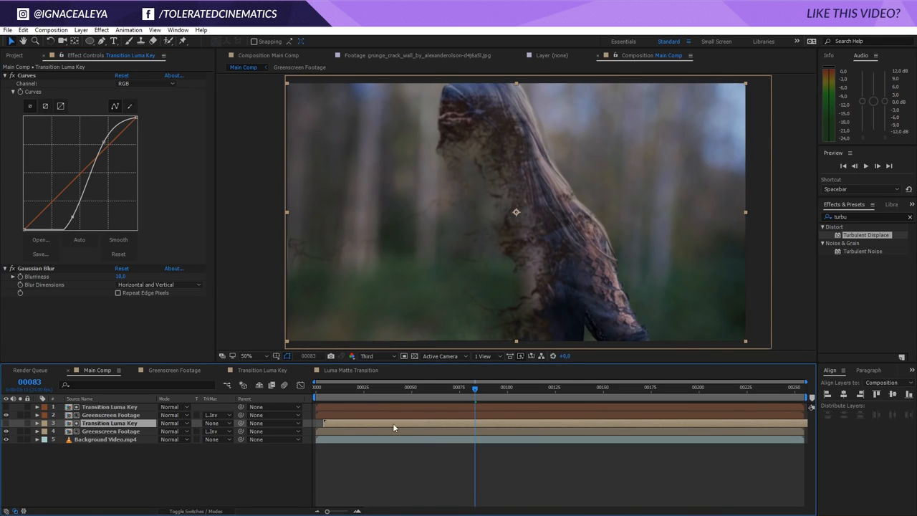
left_click_drag(105, 135, 98, 138)
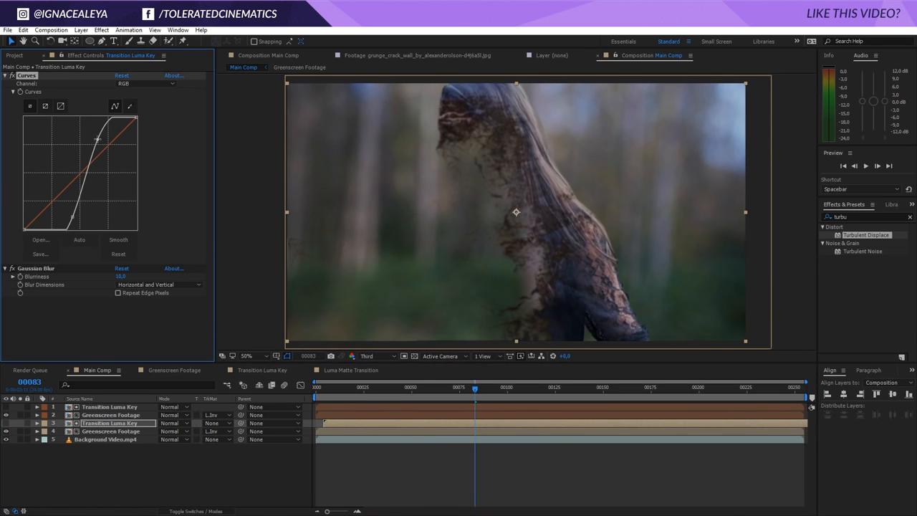
Preview and scrub the Main Comp transition
key("space")
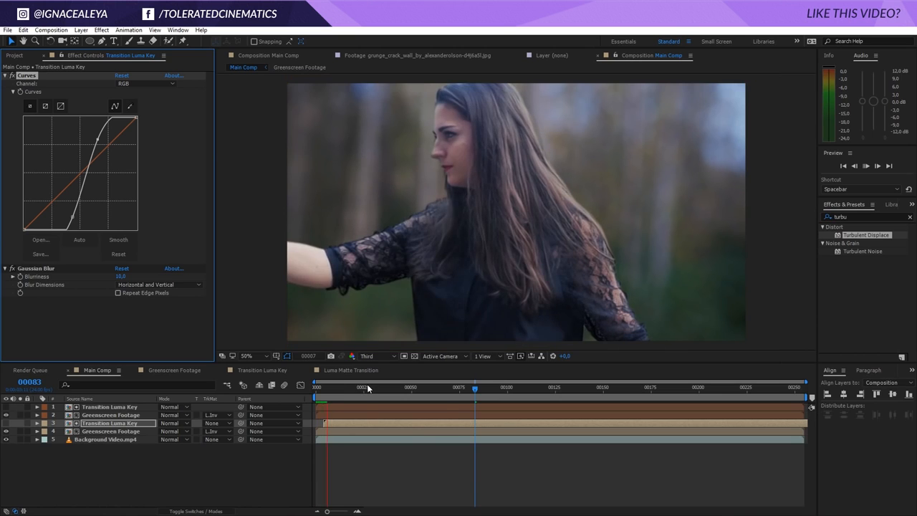
left_click_drag(466, 391, 420, 401)
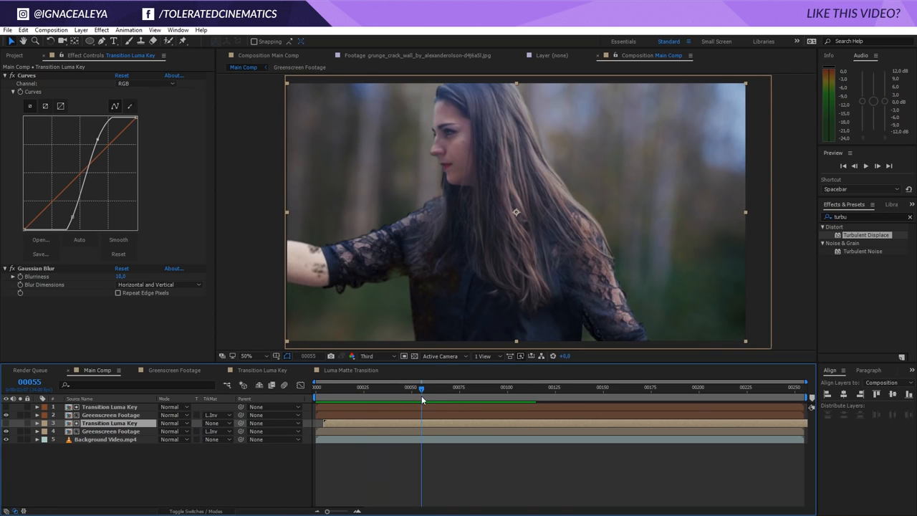
left_click_drag(421, 396, 400, 405)
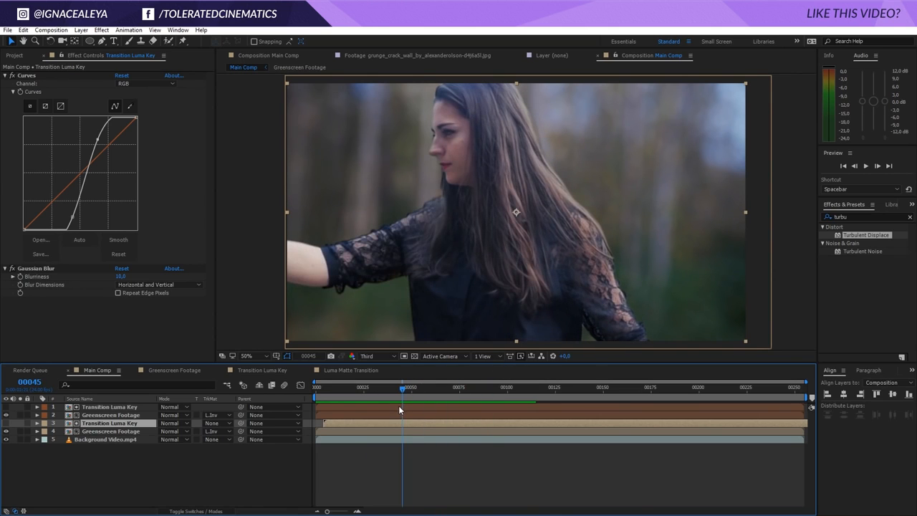
Set Keylight's Clip White to 60 on the footage in the Greenscreen Footage comp, then preview Main Comp
left_click(179, 370)
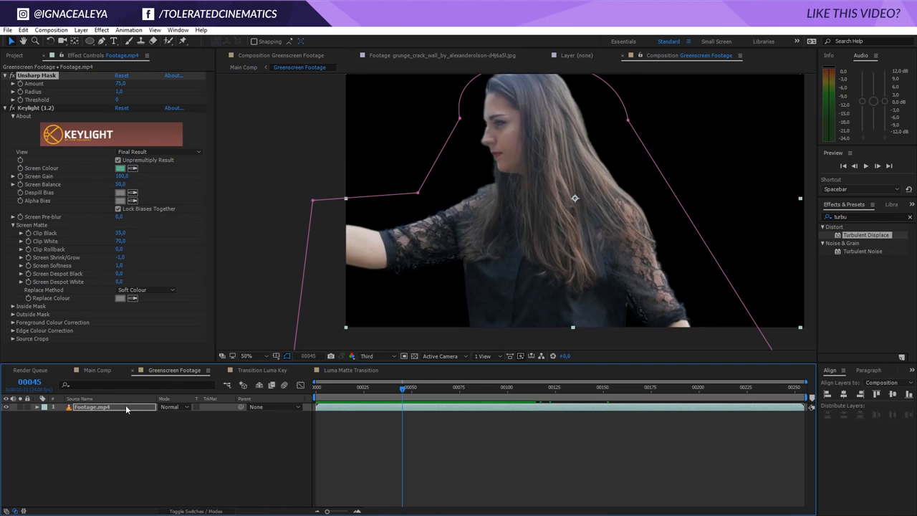
left_click(122, 241)
type("6")
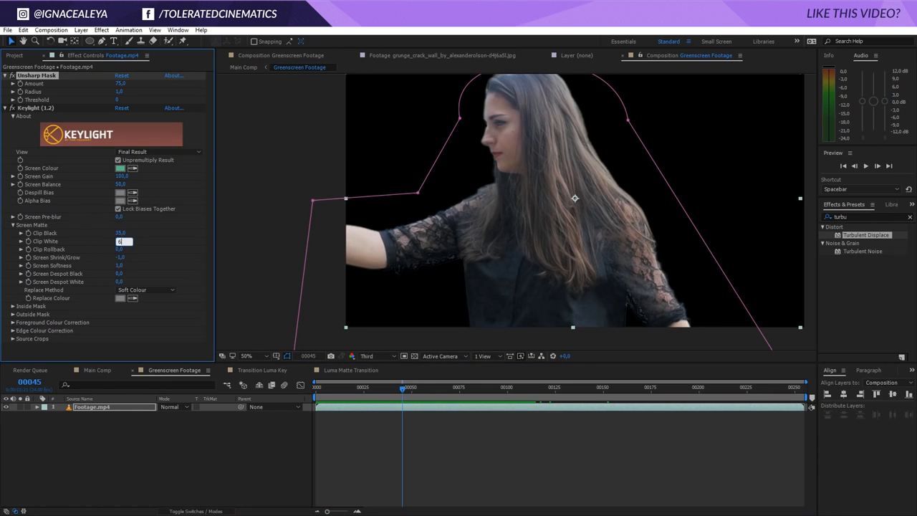
type("0")
key("Return")
left_click(97, 370)
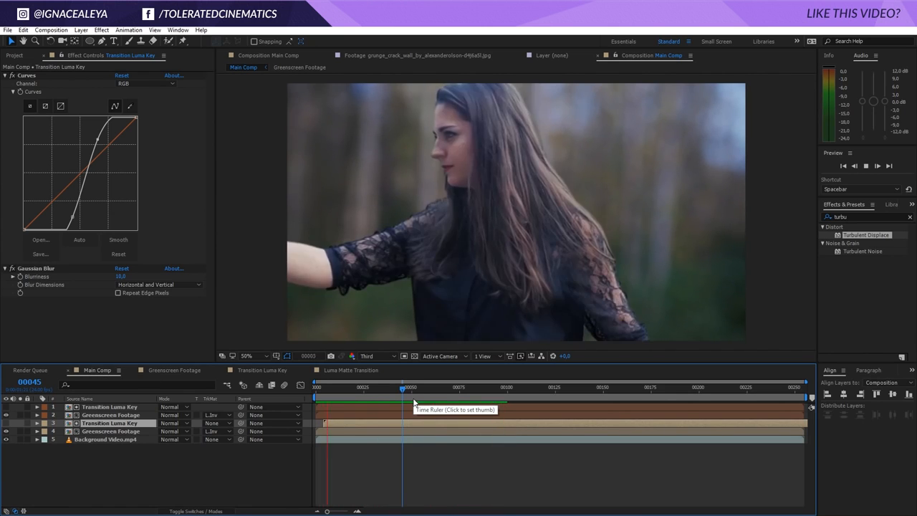
key("space")
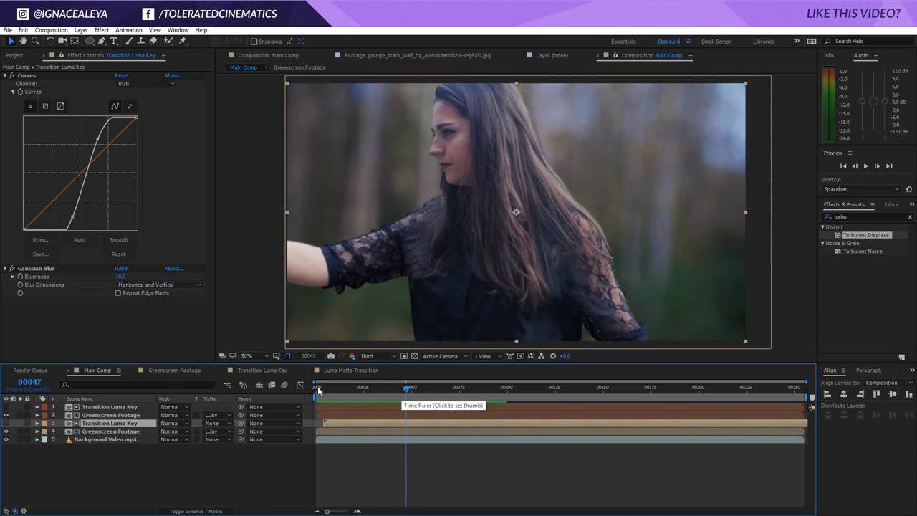
Apply the Remove Grain effect to Footage.mp4 in the Greenscreen Footage comp
left_click(172, 371)
left_click(103, 406)
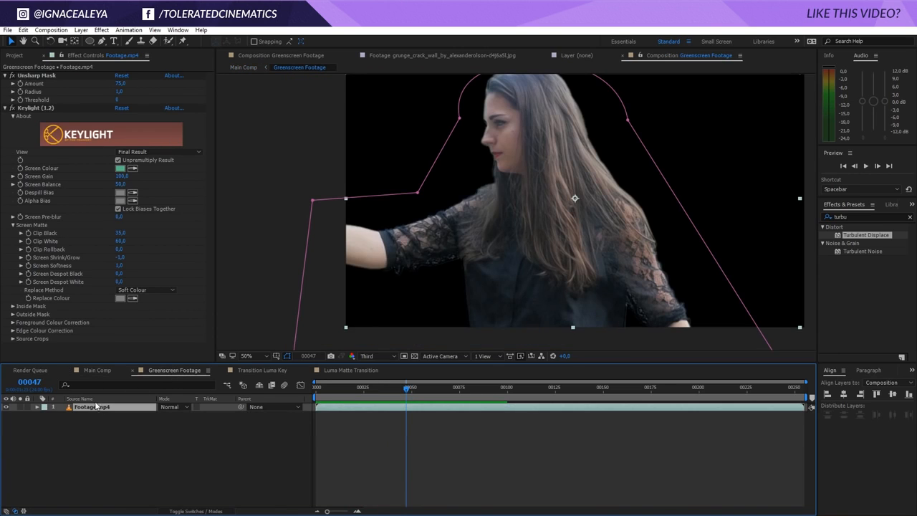
left_click(104, 32)
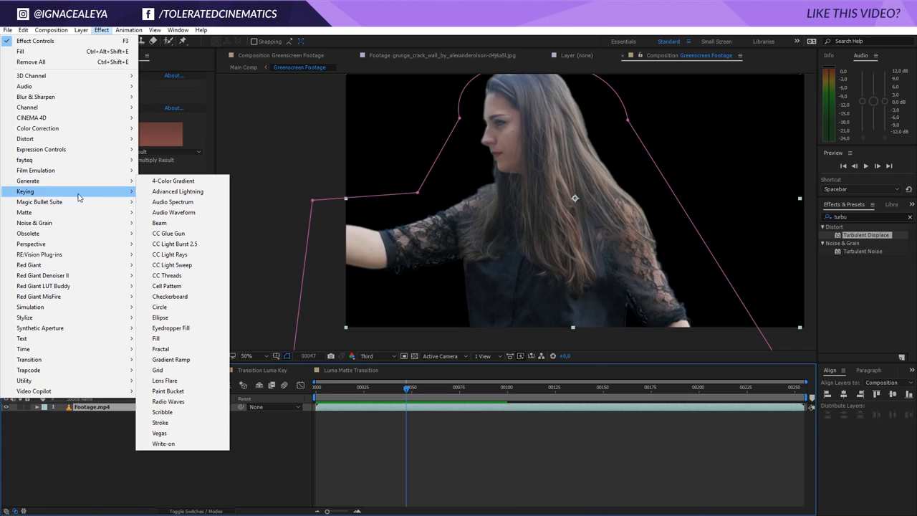
mouse_move(63, 225)
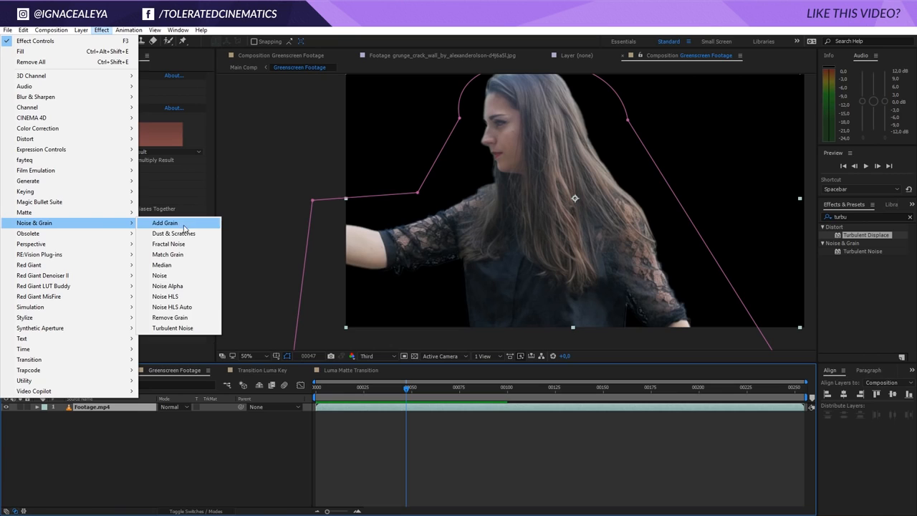
left_click(178, 319)
left_click(153, 301)
left_click(142, 341)
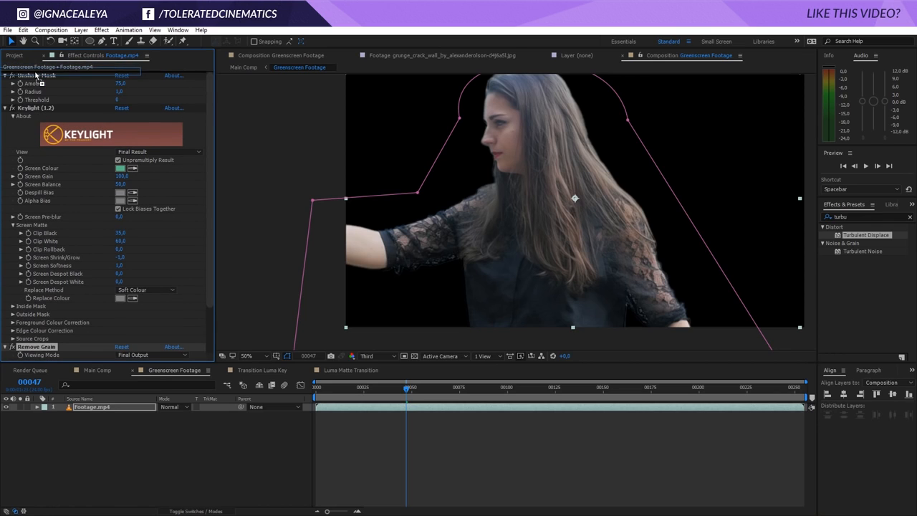
Return to Main Comp and scrub the timeline to review the transition
left_click(99, 370)
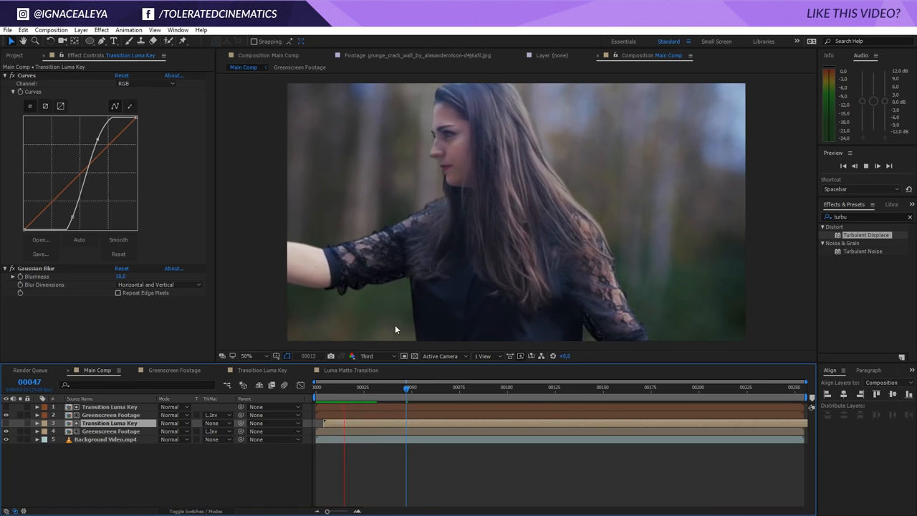
left_click(362, 387)
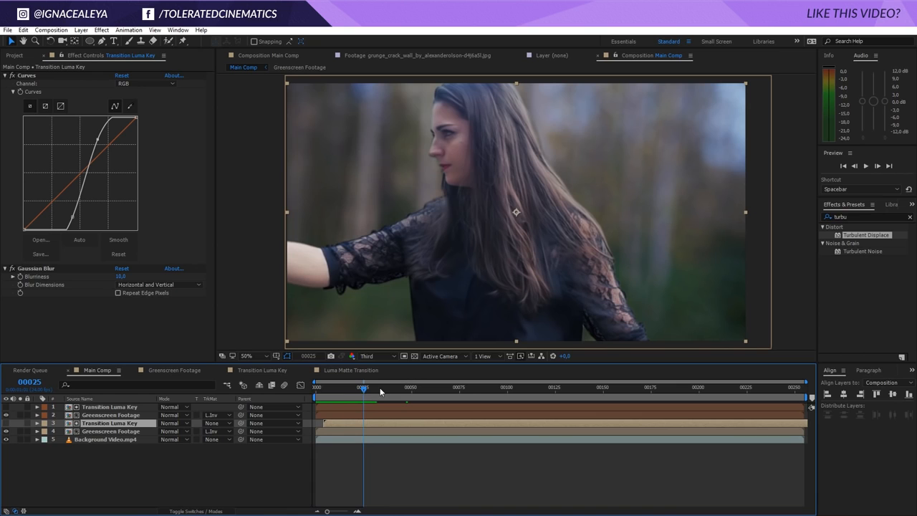
left_click_drag(367, 390, 408, 390)
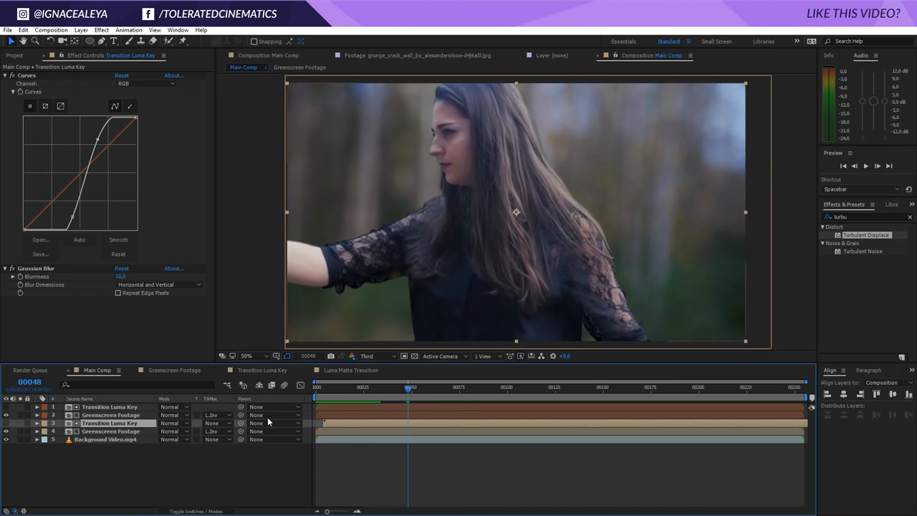
Delete the Remove Grain effect from the footage in the Greenscreen Footage comp and scrub Main Comp to review the transition
double_click(118, 431)
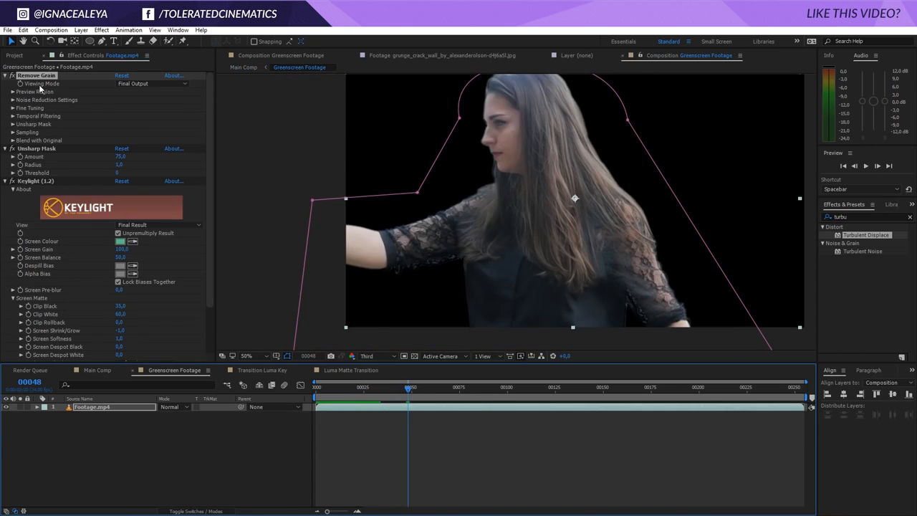
key("Delete")
left_click(98, 371)
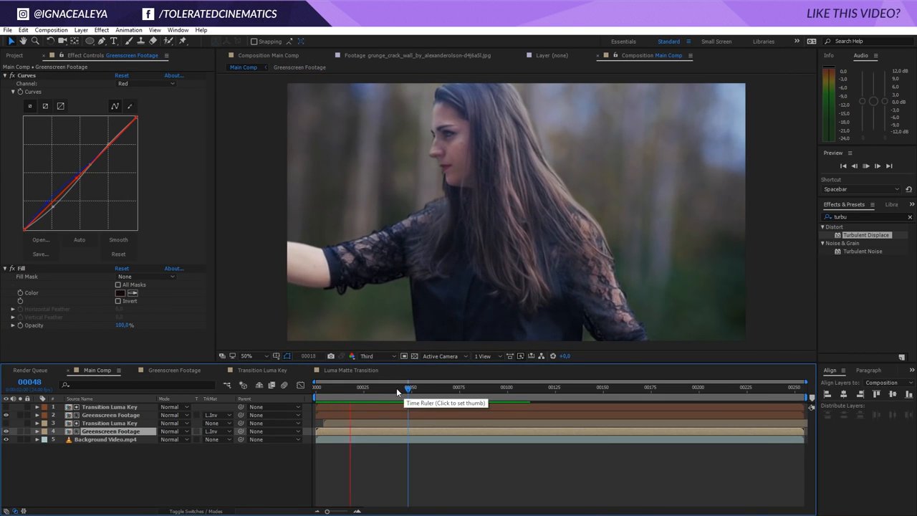
left_click_drag(396, 388, 469, 398)
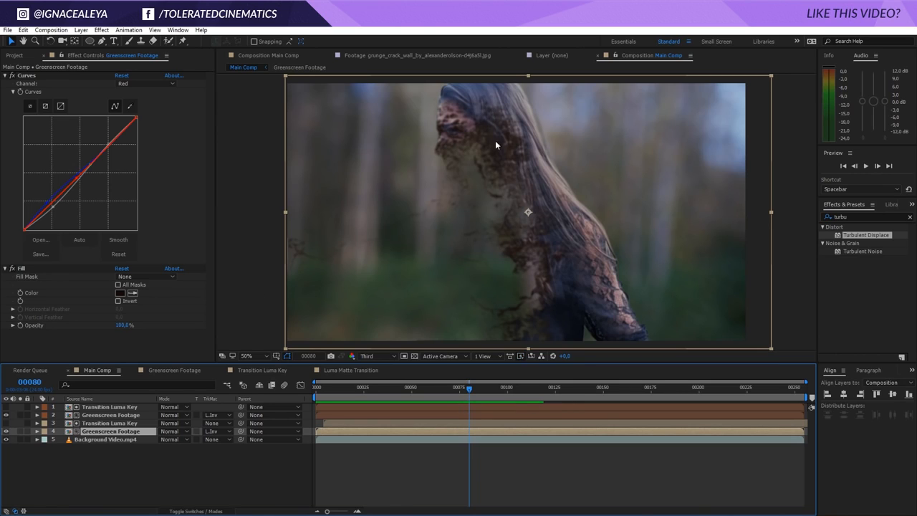
Create a new composition from the skeleton ballet-jump stock photo in the project
left_click(15, 55)
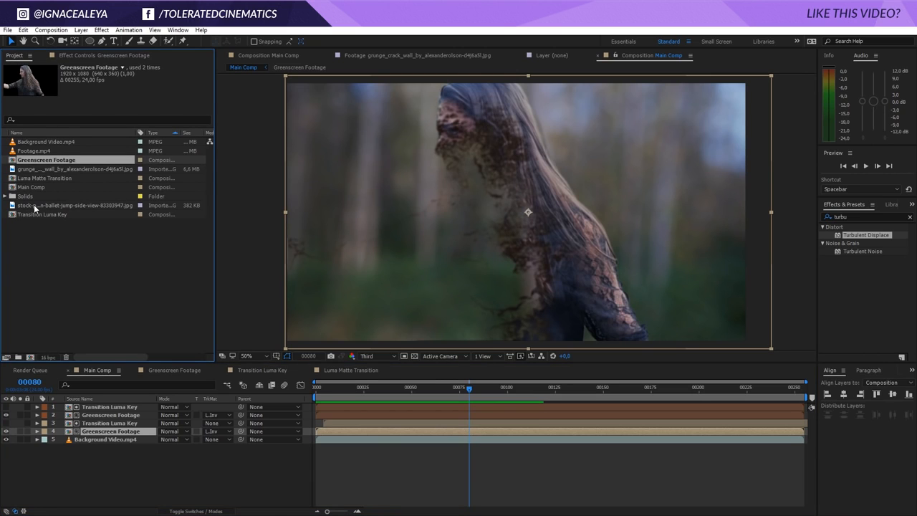
left_click_drag(34, 208, 30, 358)
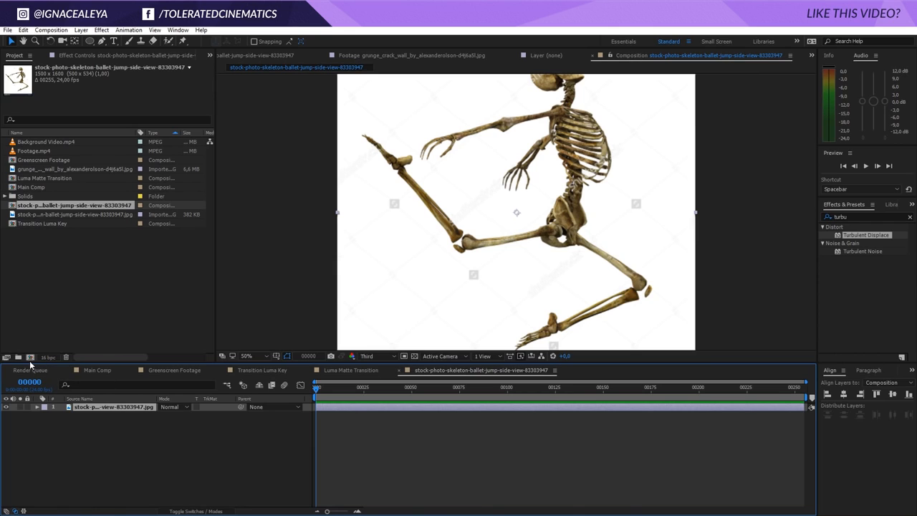
Draw a rectangular mask covering the whole skeleton image with the Rectangle tool
left_click(90, 42)
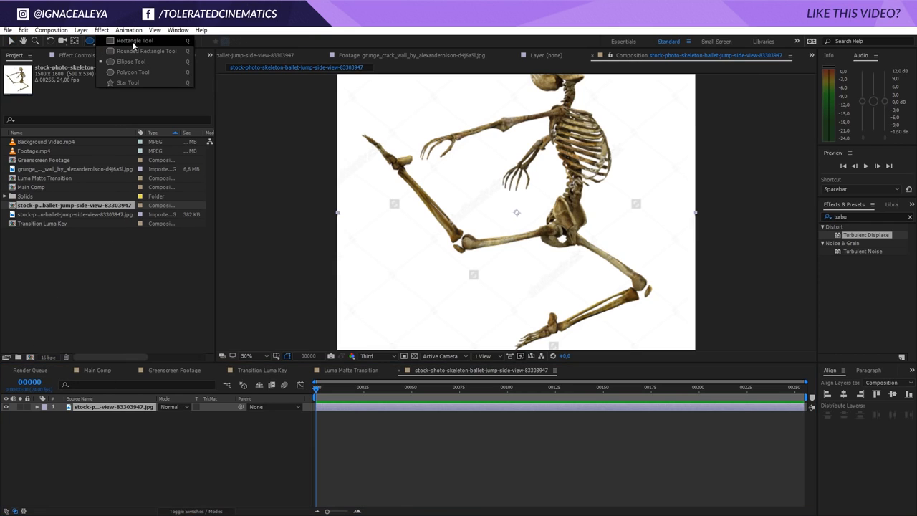
left_click(134, 43)
key("comma")
left_click_drag(378, 102, 658, 284)
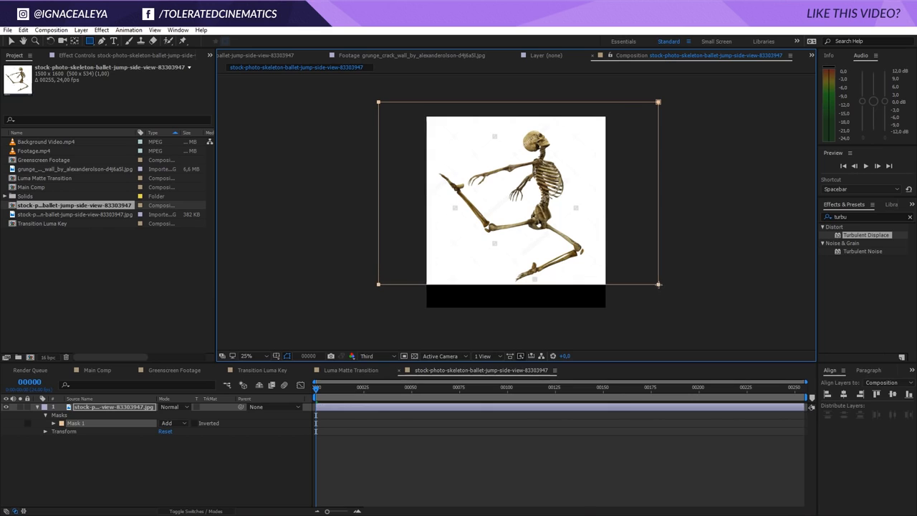
left_click(149, 412)
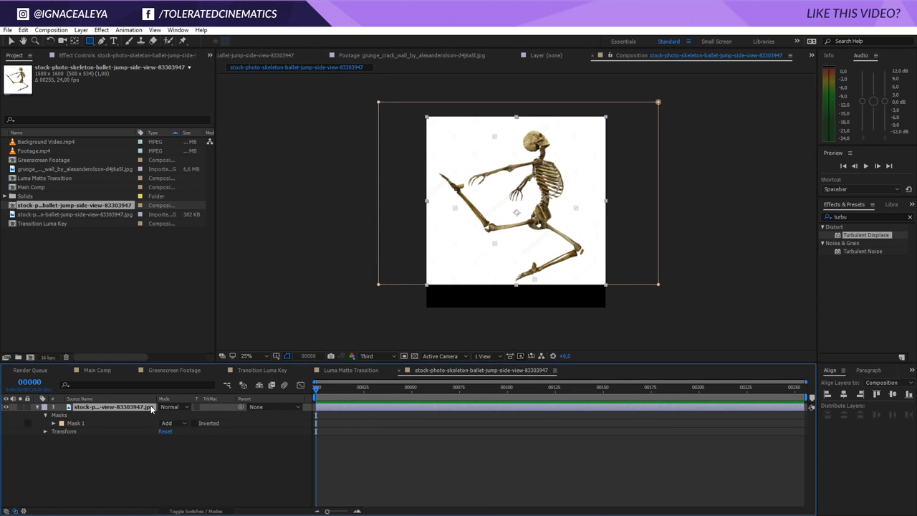
Draw a closed Pen mask around the white gap between the skeleton's raised arm and its ribcage
left_click(102, 41)
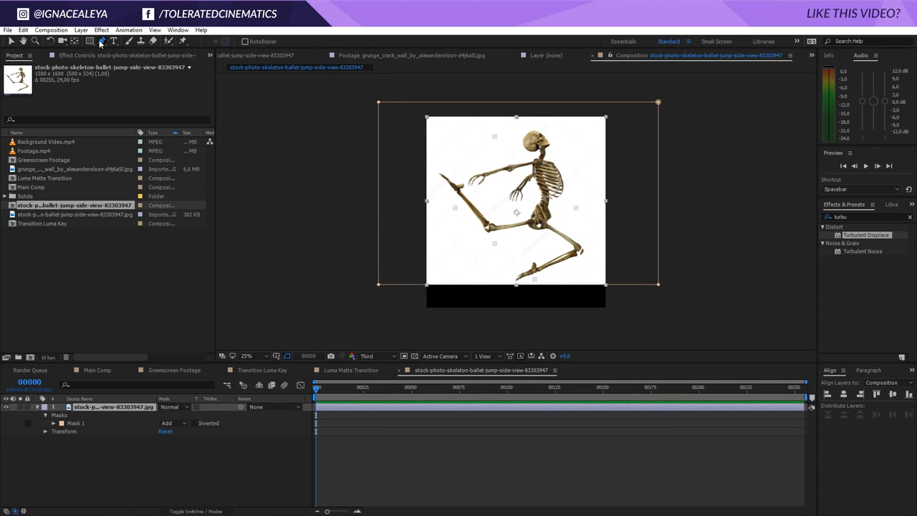
key("period")
key("h")
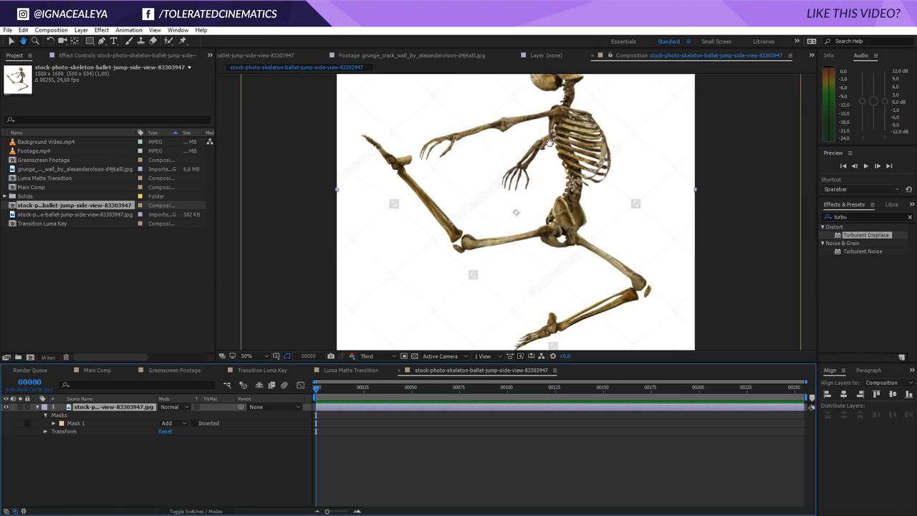
left_click_drag(549, 142, 535, 150)
key("g")
left_click(517, 151)
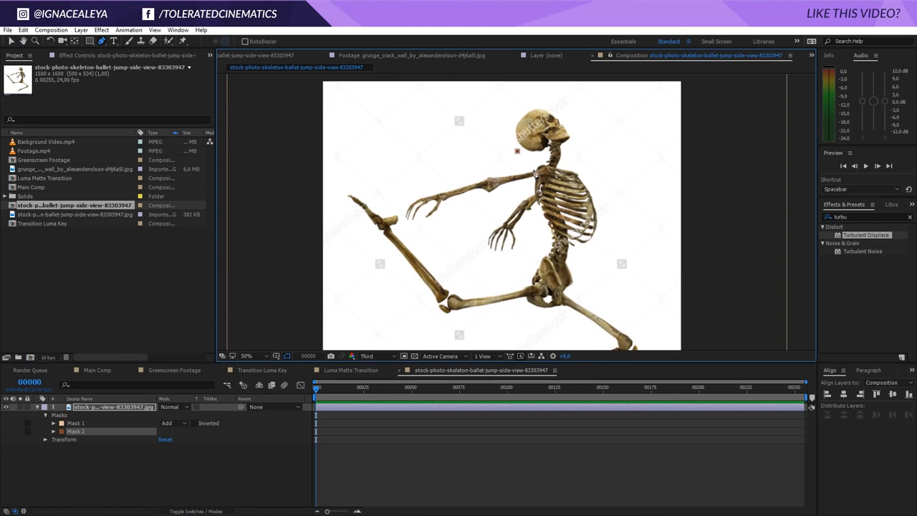
left_click(536, 177)
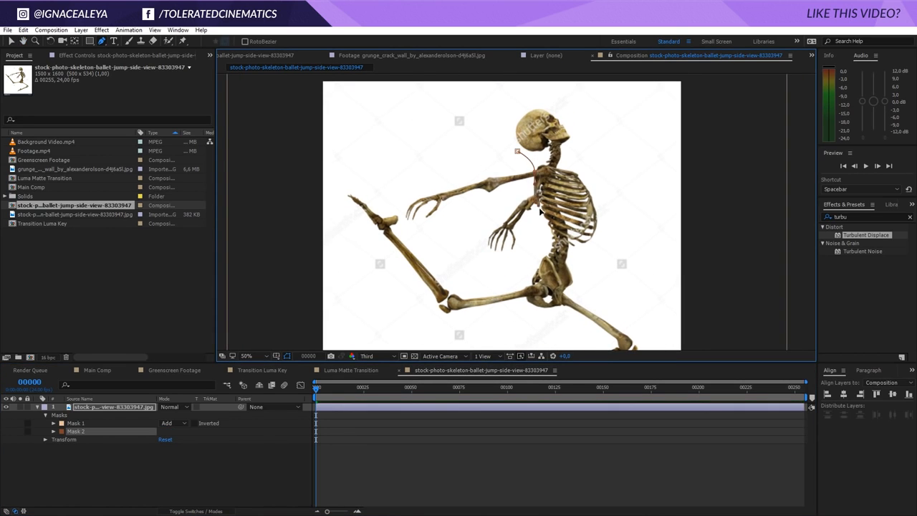
left_click(529, 237)
left_click(507, 268)
left_click(445, 266)
left_click(401, 223)
left_click(404, 178)
left_click(517, 151)
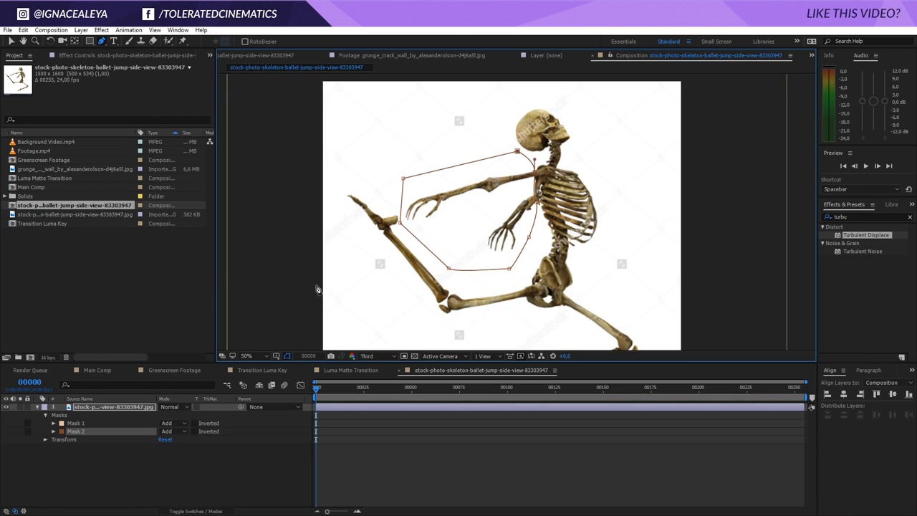
Set the second mask's mode to Subtract
left_click(169, 431)
left_click(180, 463)
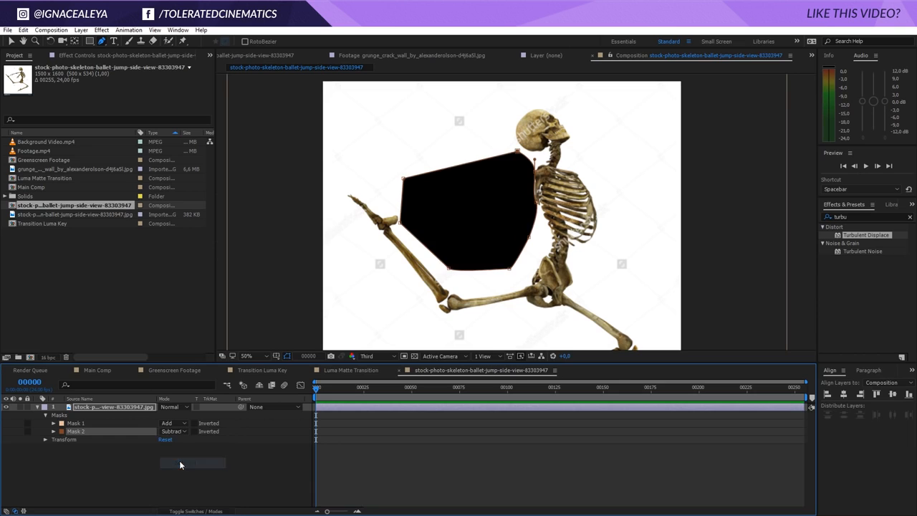
key("v")
left_click(154, 475)
scroll(493, 233, "down", 2)
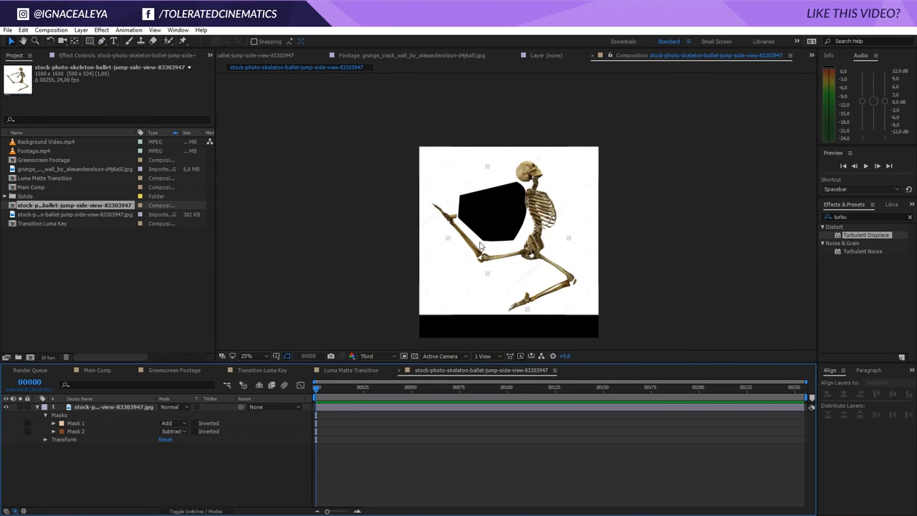
scroll(480, 246, "up", 2)
Pre-compose the skeleton image layer as Skeleton, moving all attributes into the new composition
left_click(115, 406)
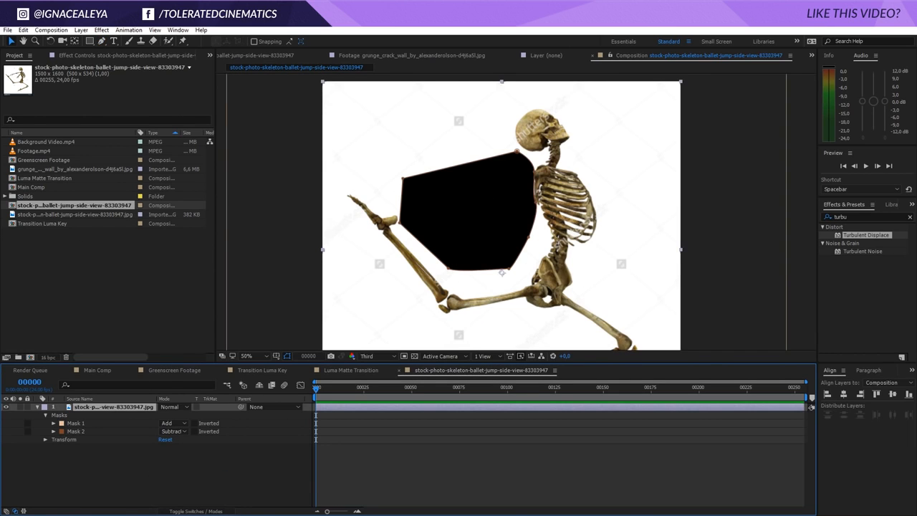
left_click(81, 30)
left_click(87, 368)
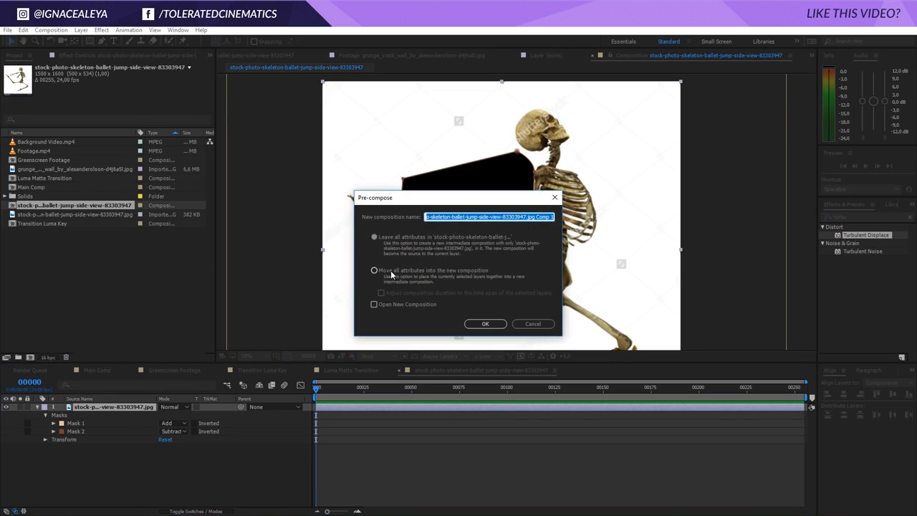
left_click(374, 270)
left_click(463, 217)
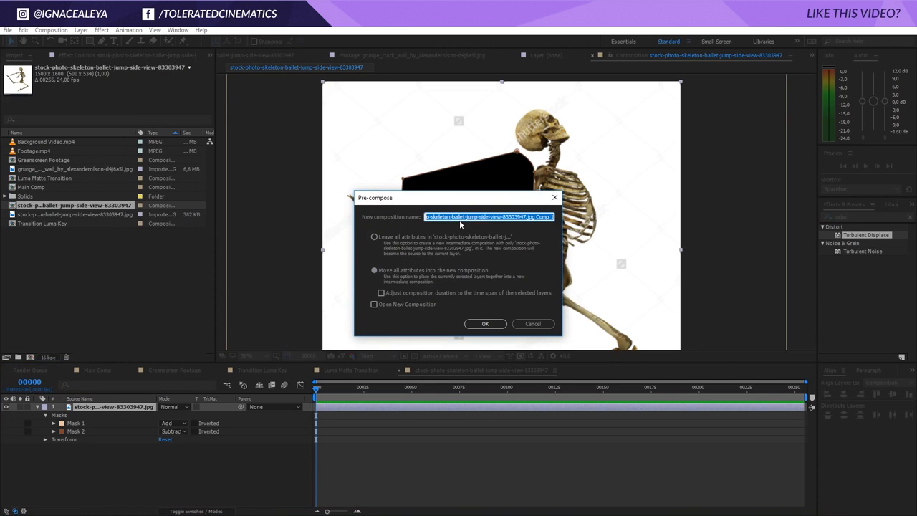
type("Skeleton")
key("Return")
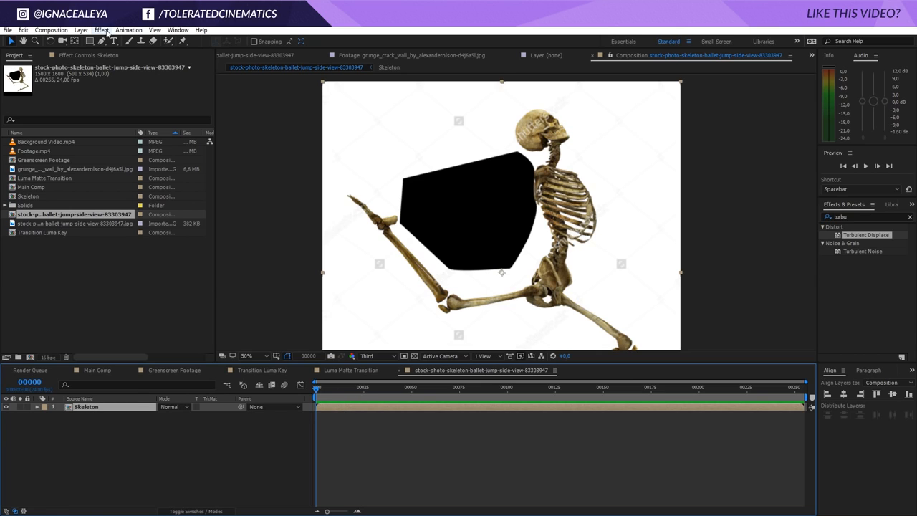
Rename the outer composition to Skeleton Comp in Composition Settings
left_click(102, 31)
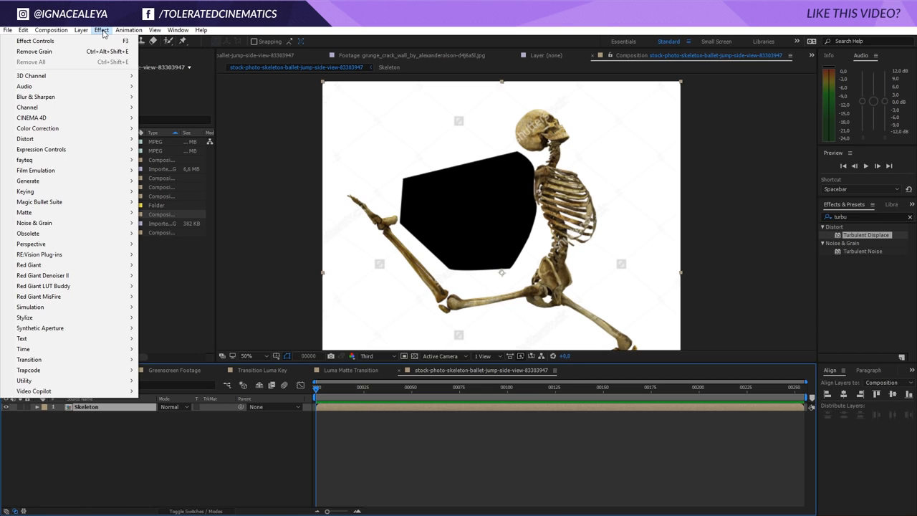
right_click(339, 475)
left_click(381, 387)
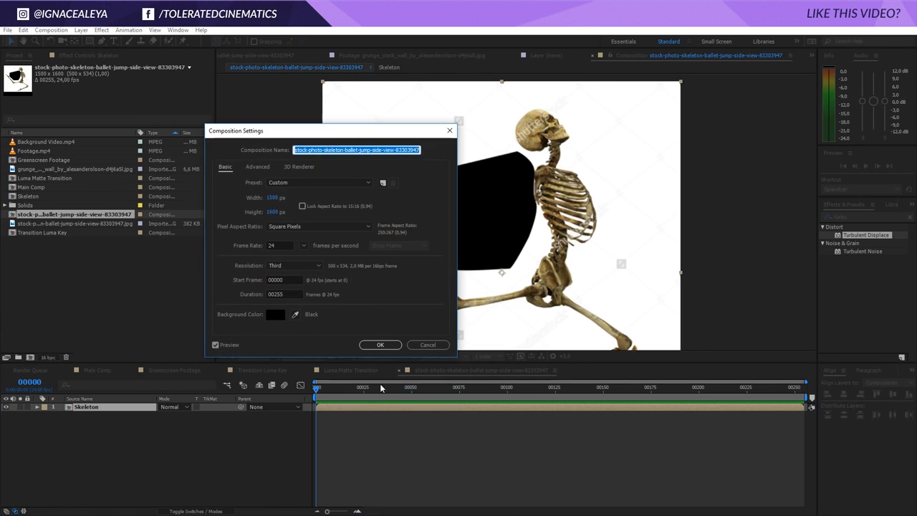
type("Skeleton Comp")
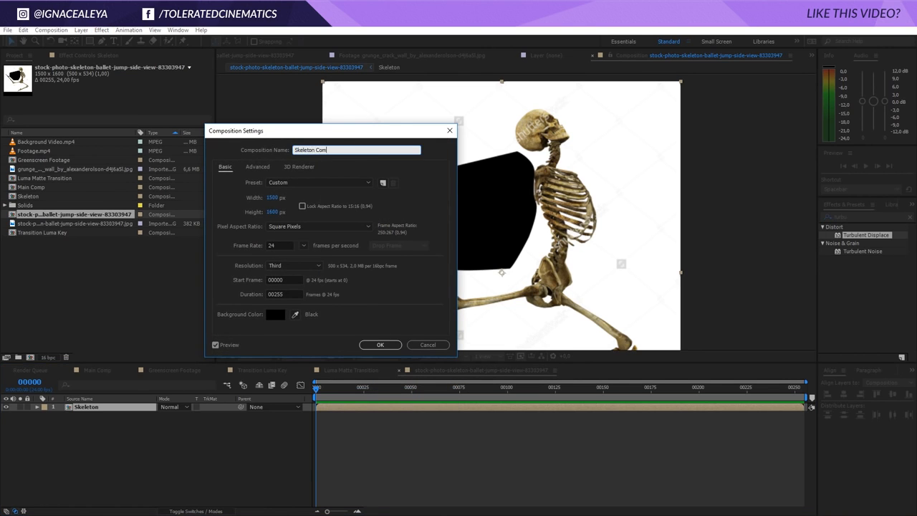
left_click(380, 343)
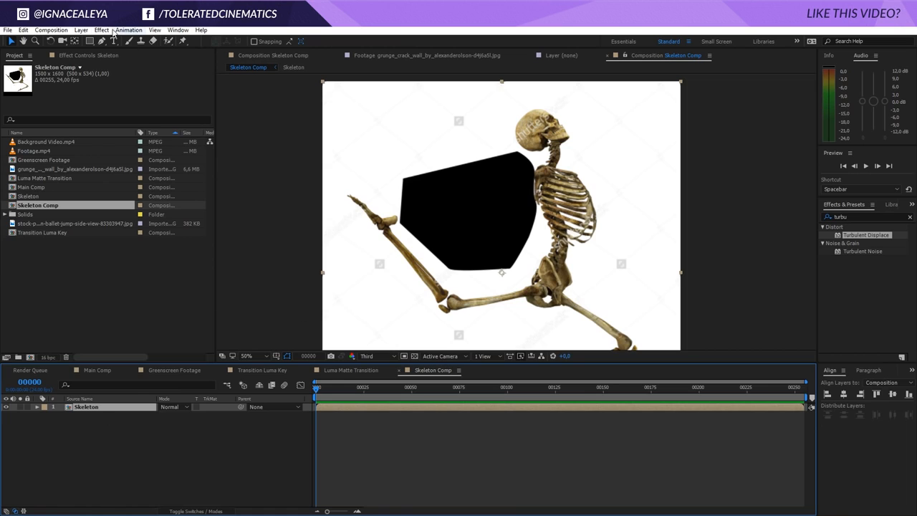
Apply the Extract keying effect to the Skeleton layer and set its White Point to 224
left_click(101, 29)
mouse_move(50, 192)
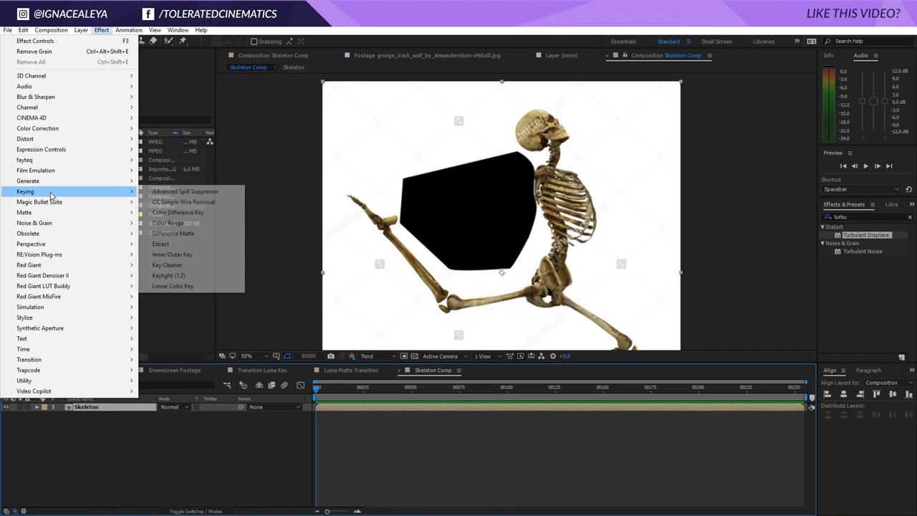
left_click(174, 245)
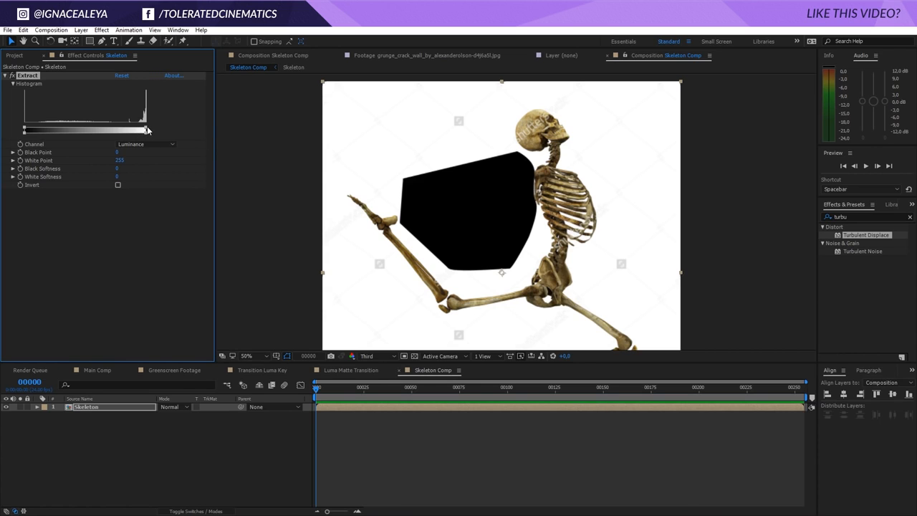
left_click_drag(147, 129, 130, 130)
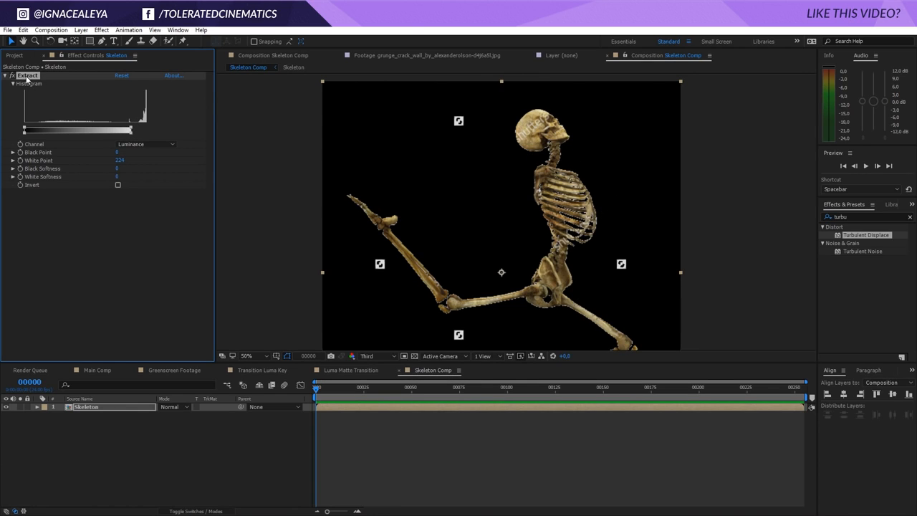
Remove Extract from the Skeleton layer and, inside the Skeleton precomp, set the image's Extract White Point to 209
key("Delete")
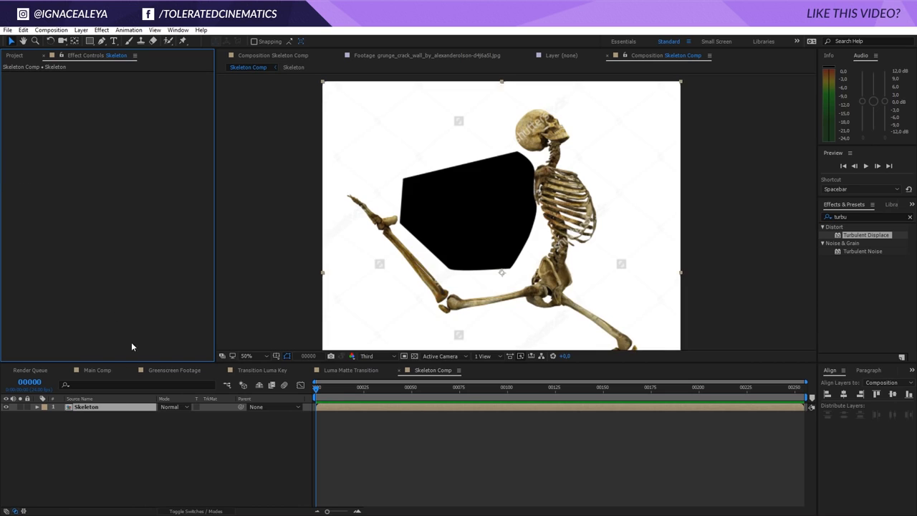
double_click(105, 408)
left_click(108, 408)
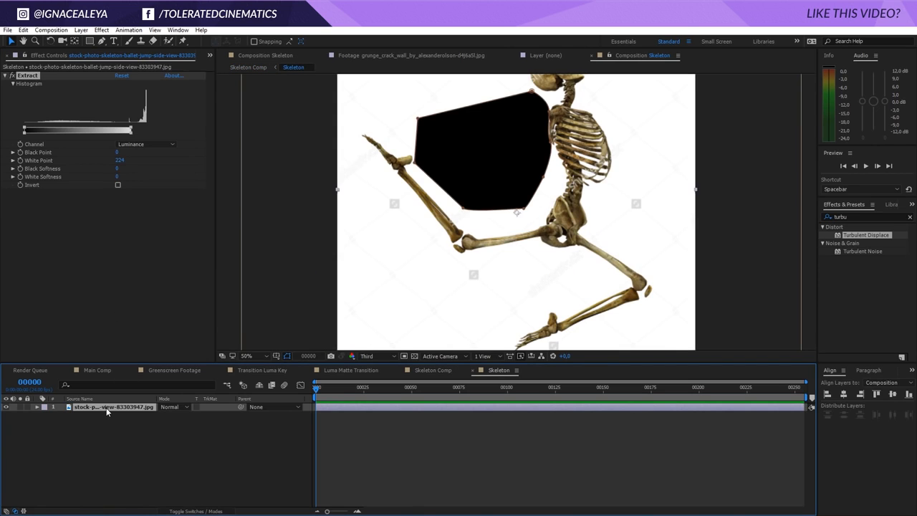
left_click(437, 371)
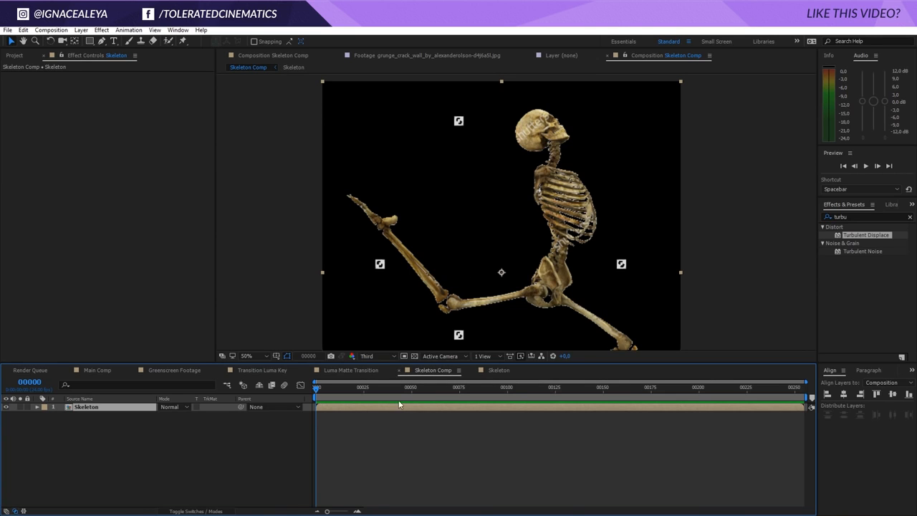
left_click(497, 371)
left_click_drag(131, 129, 123, 130)
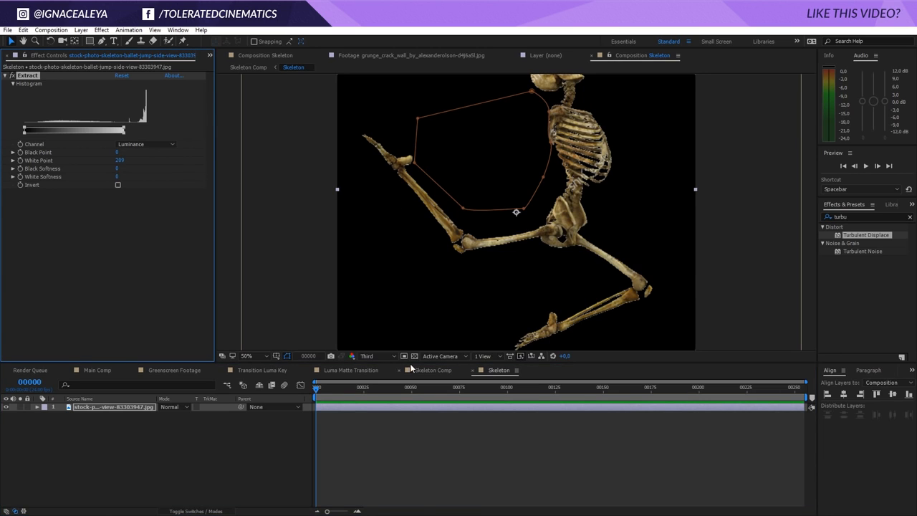
Apply Matte Choker to the Skeleton layer in Skeleton Comp
left_click(433, 369)
scroll(510, 244, "down", 2)
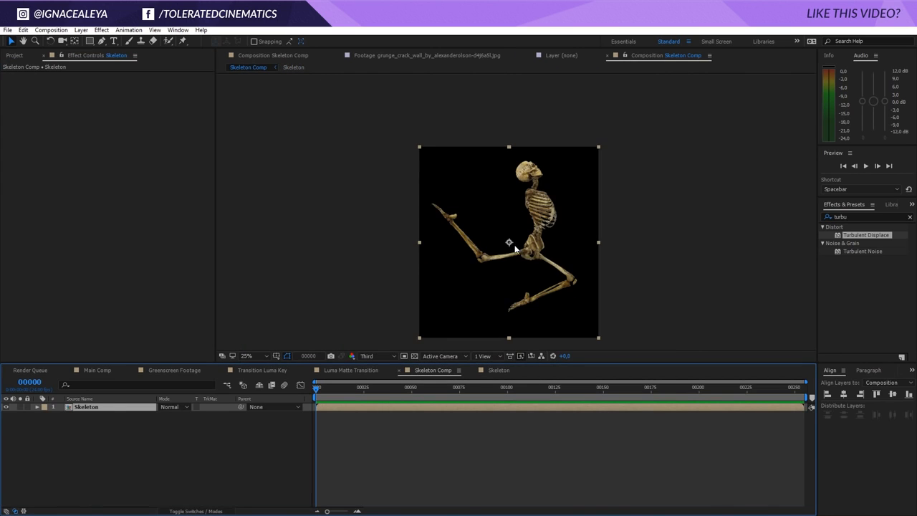
scroll(510, 244, "up", 2)
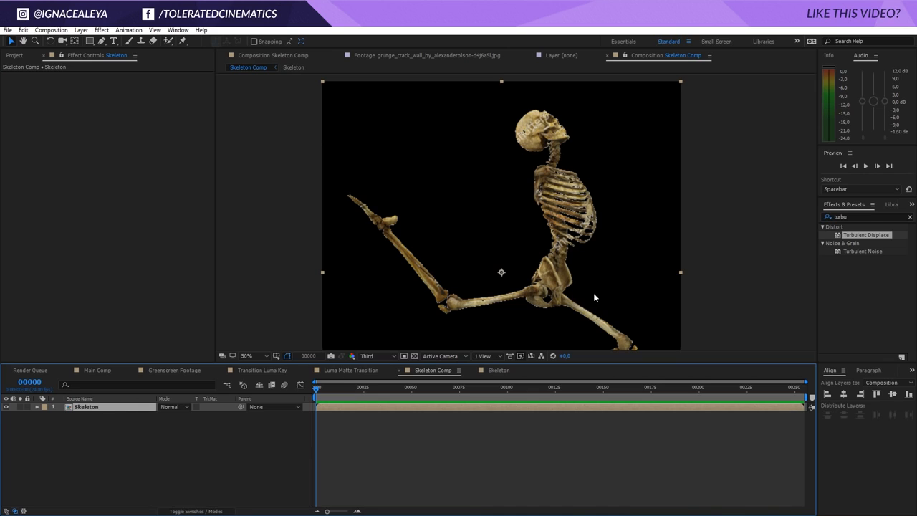
left_click(869, 216)
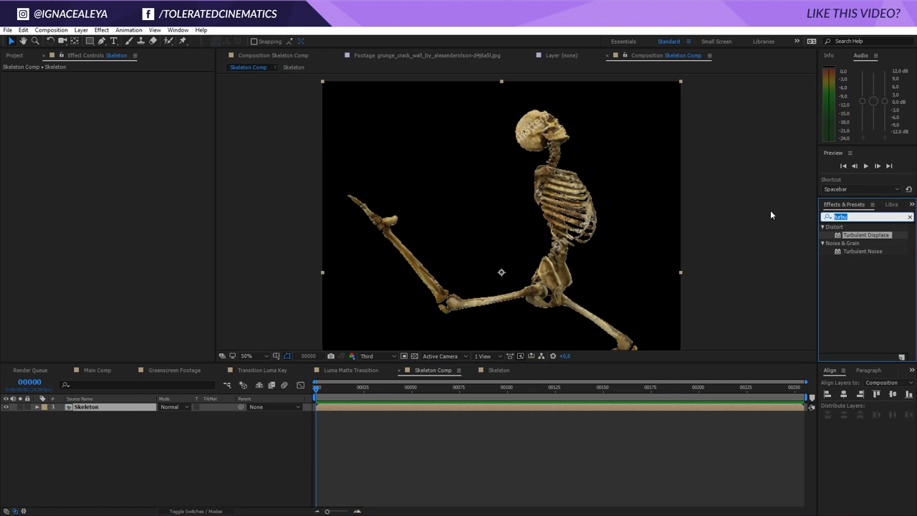
type("choker")
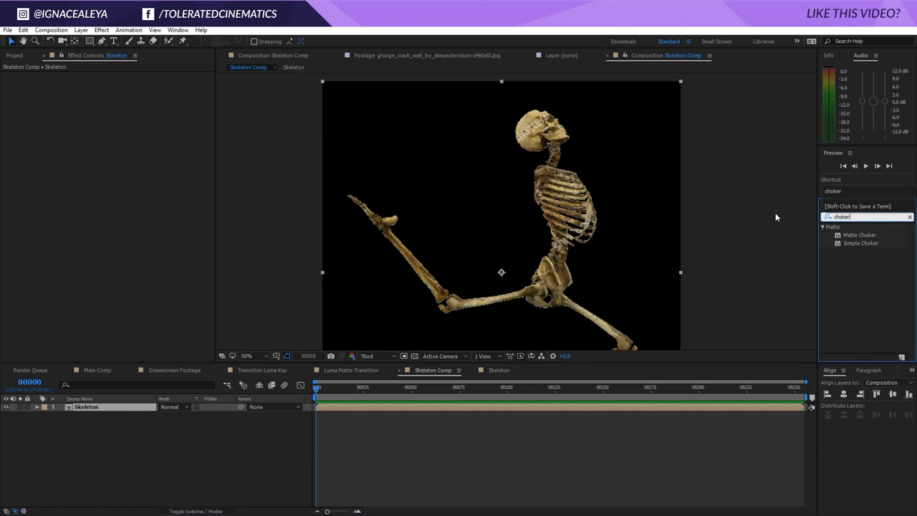
left_click_drag(851, 234, 470, 408)
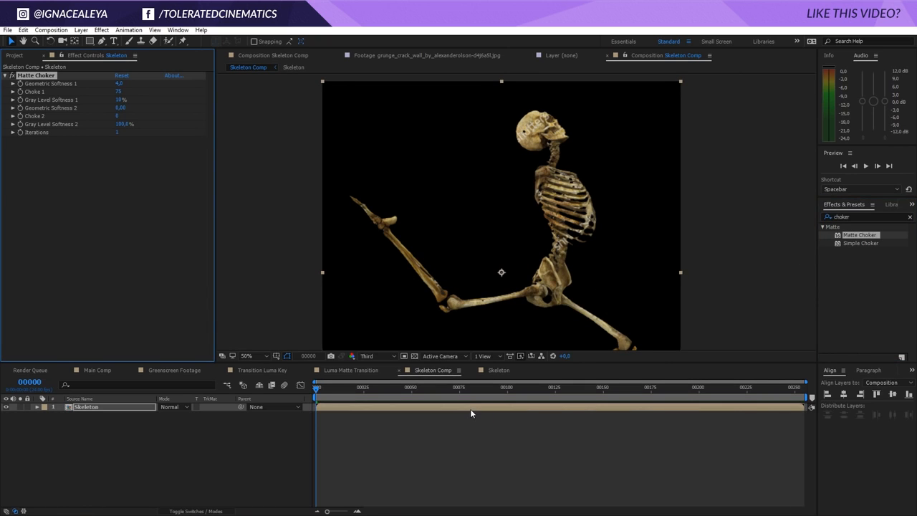
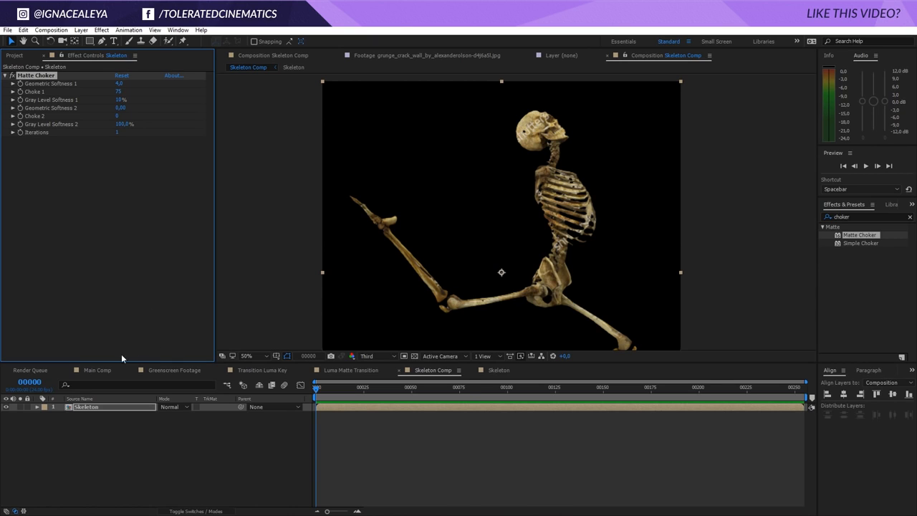
Add the Skeleton precomp to Main Comp as the top layer
left_click(93, 371)
left_click(14, 55)
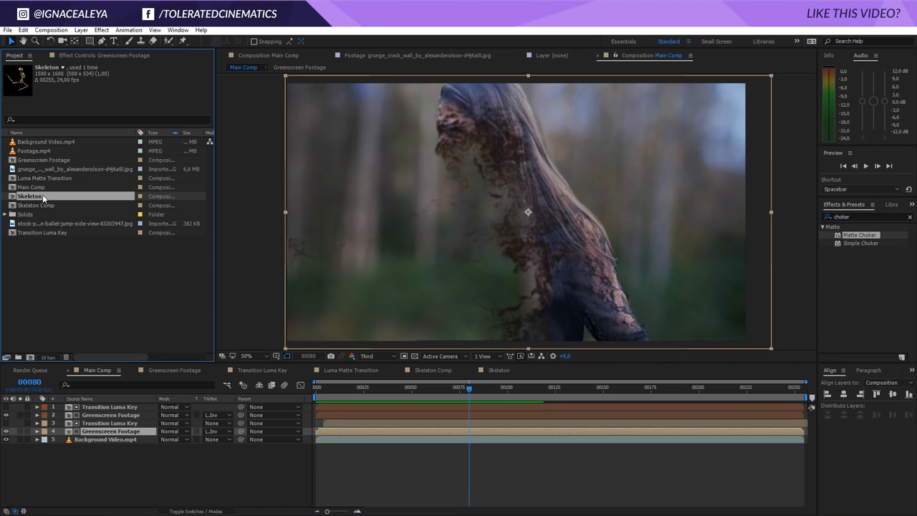
left_click_drag(43, 198, 107, 410)
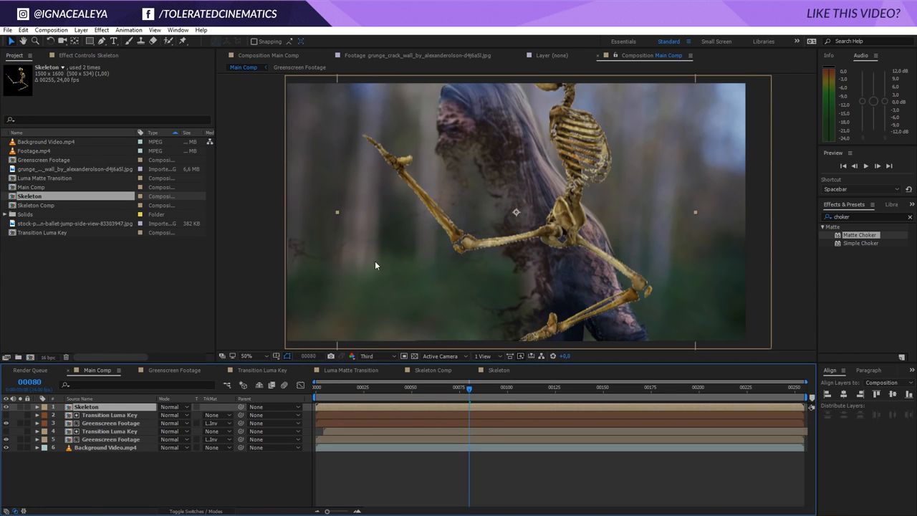
Remove the track matte from the upper Greenscreen Footage layer and solo it together with the Skeleton layer
left_click(98, 415)
left_click(109, 423)
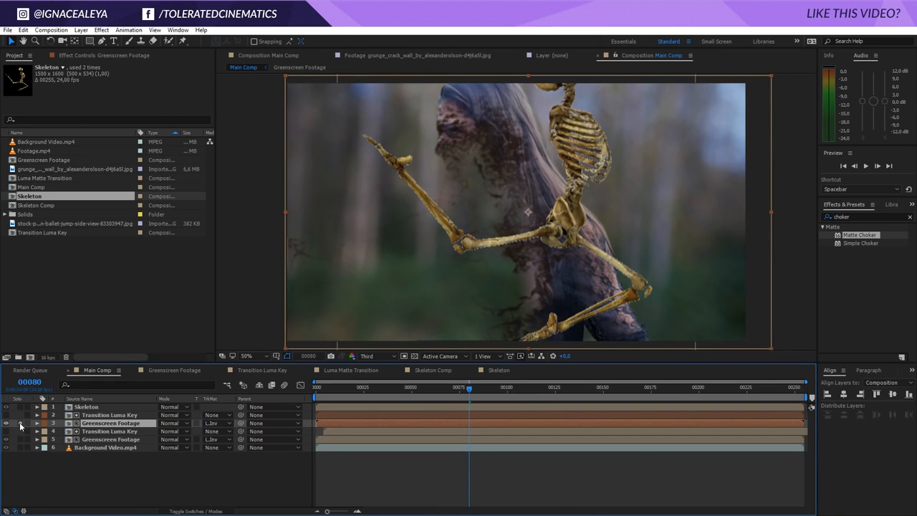
left_click(20, 424)
left_click(218, 423)
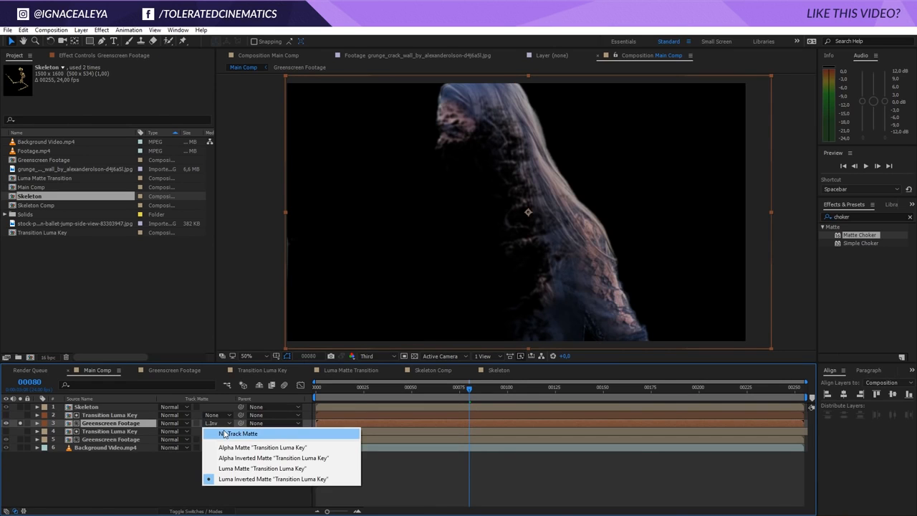
left_click(224, 433)
left_click(108, 407)
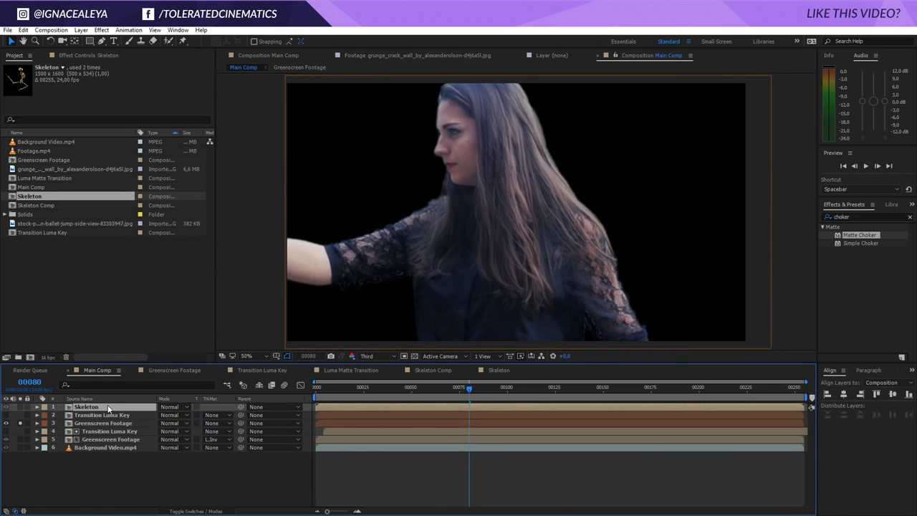
left_click(20, 406)
Scale up the Skeleton layer and position its skull and ribcage over the woman's head and torso
key("comma")
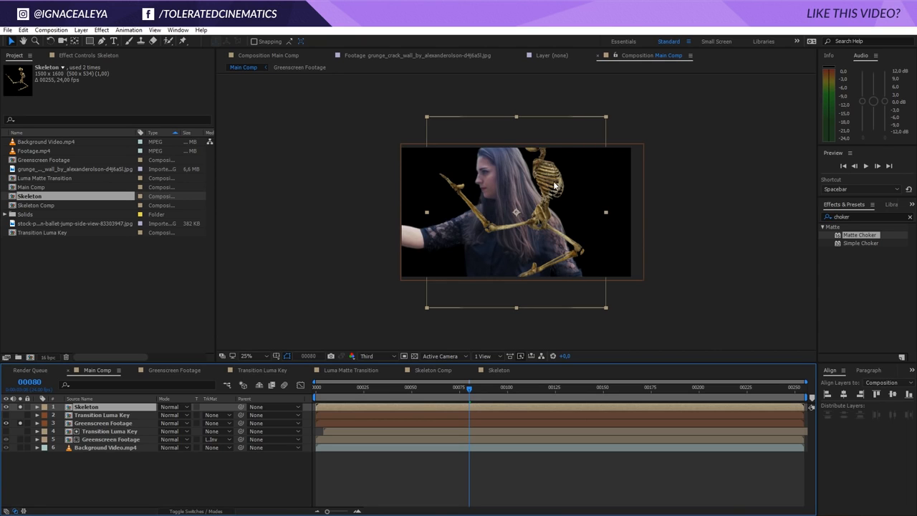
left_click_drag(605, 117, 323, 7)
left_click_drag(422, 134, 478, 225)
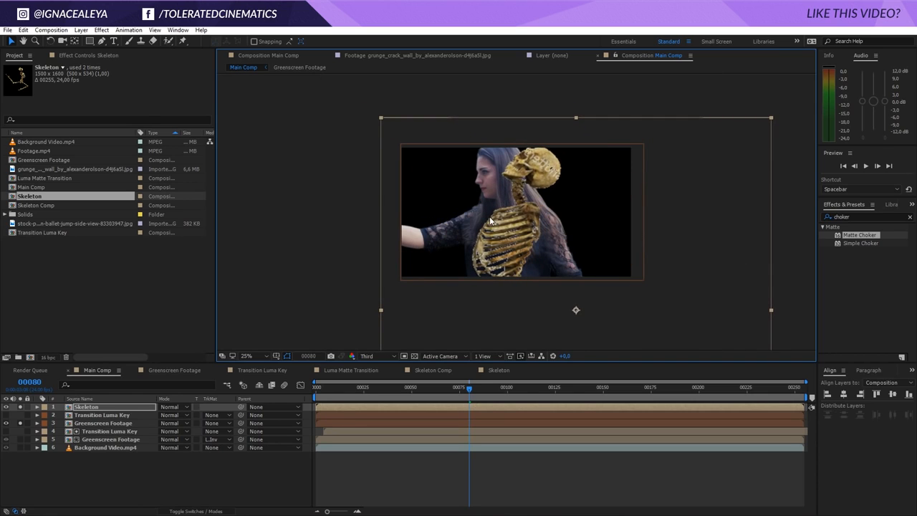
left_click(758, 131)
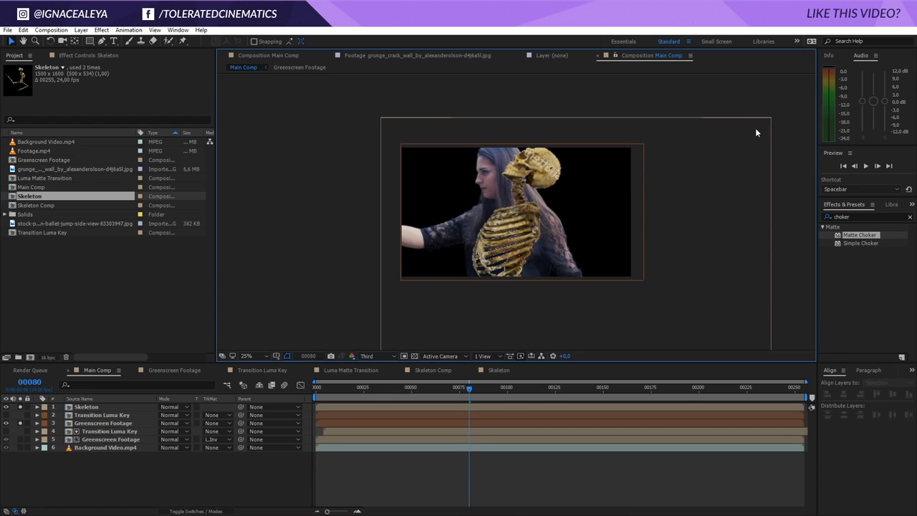
left_click(757, 128)
left_click_drag(770, 121, 764, 127)
left_click_drag(519, 216, 515, 216)
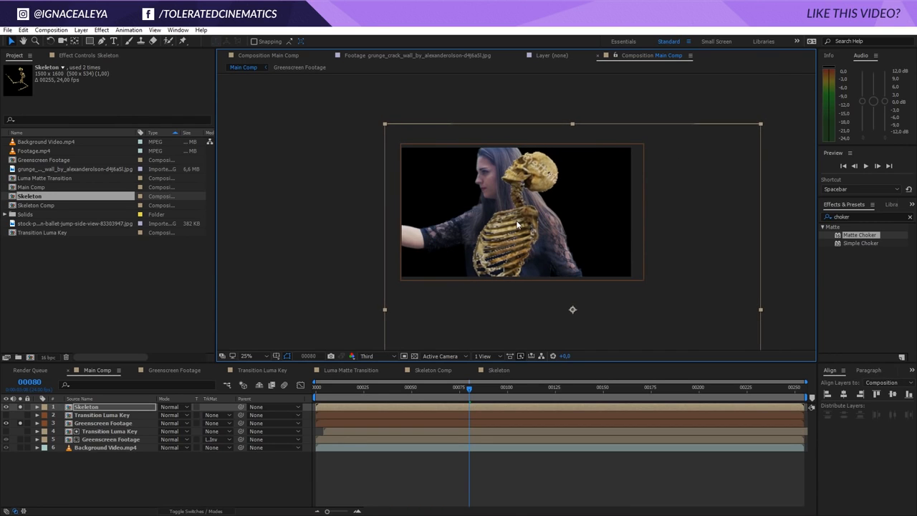
Add Puppet pins along the skeleton's skull, spine and hips and pose them to match the woman's profile
left_click(183, 41)
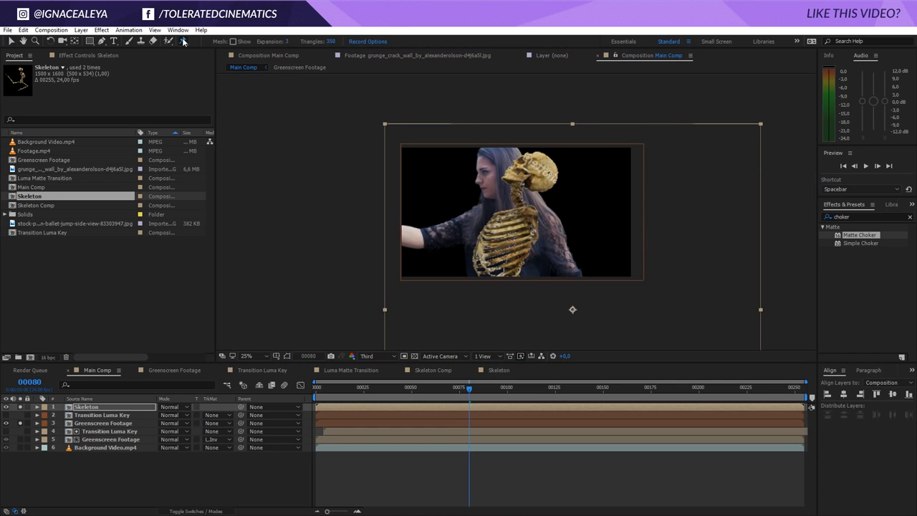
left_click(546, 161)
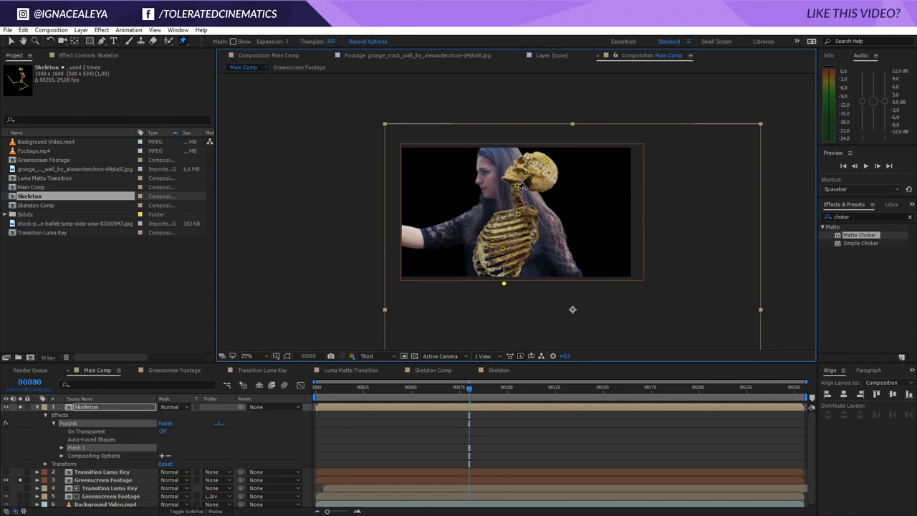
left_click_drag(519, 188, 493, 184)
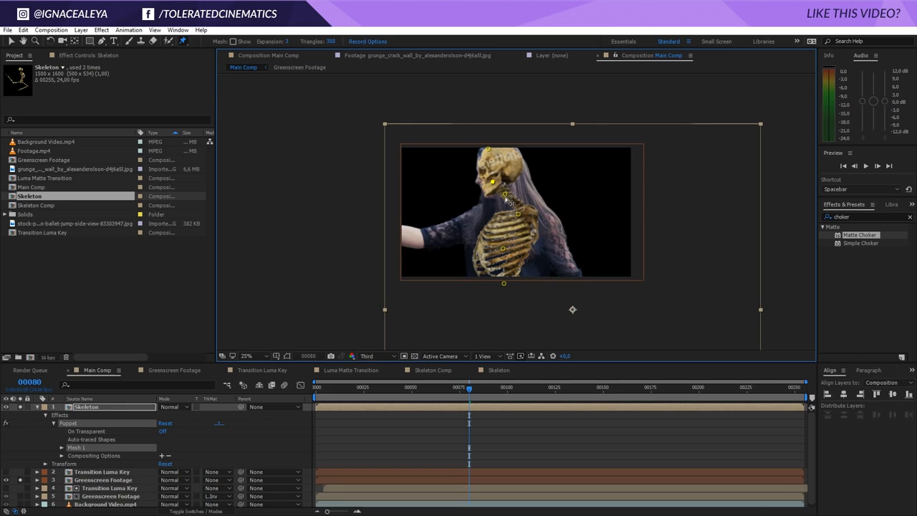
left_click_drag(518, 213, 503, 213)
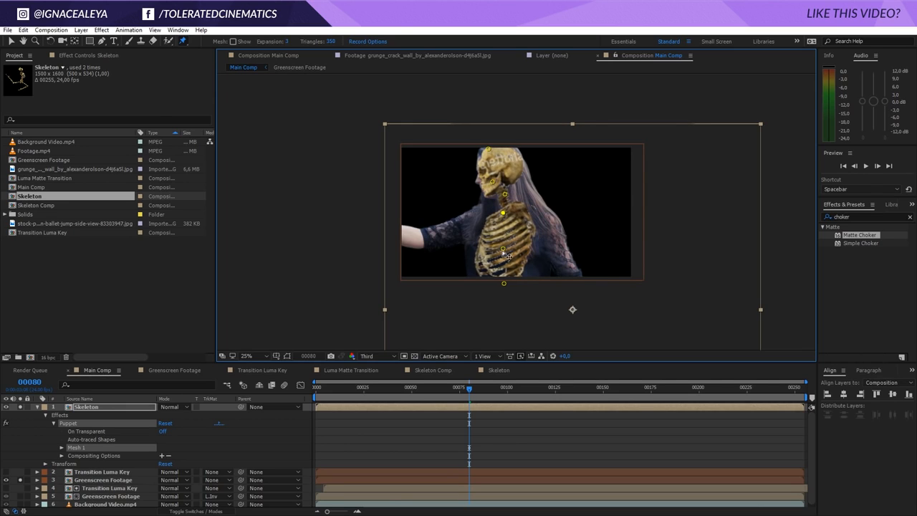
left_click_drag(509, 256, 514, 287)
left_click_drag(463, 401, 316, 399)
left_click_drag(496, 182, 492, 181)
At the last frame, drag the skeleton's pins down and to the right so it collapses toward the lower corner
left_click_drag(348, 397, 812, 420)
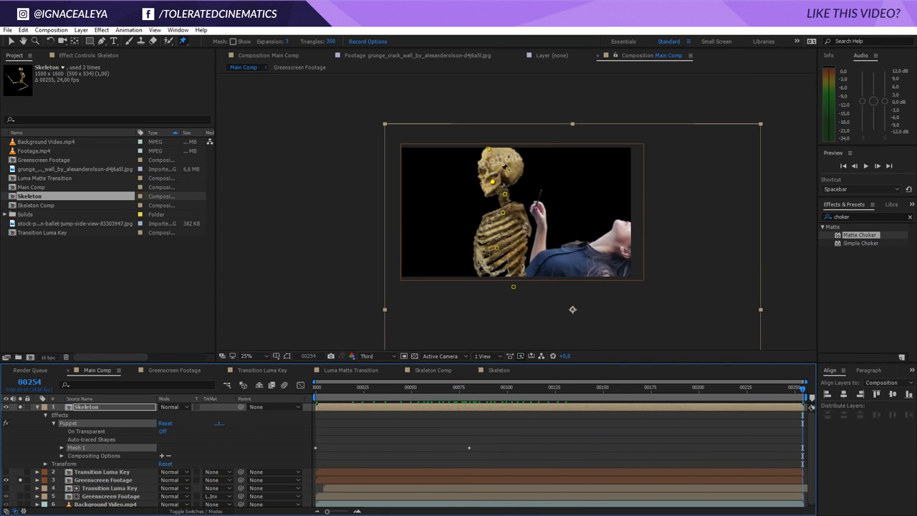
mouse_move(489, 152)
left_mouse_down()
mouse_move(629, 201)
mouse_move(619, 242)
mouse_move(677, 235)
left_mouse_up()
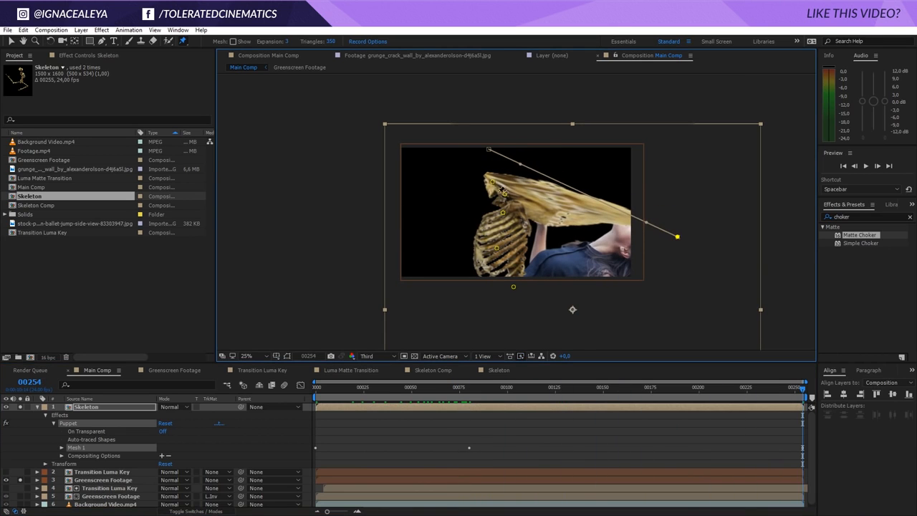
left_click_drag(492, 184, 639, 235)
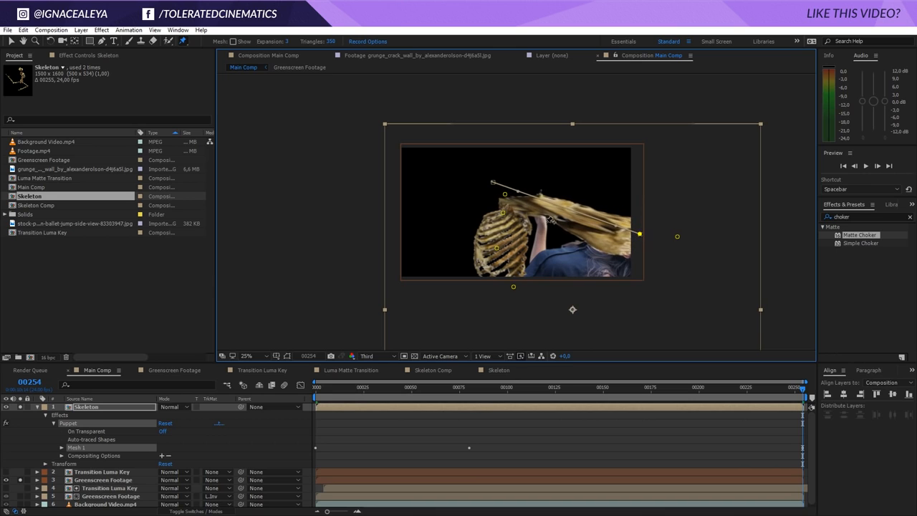
left_click_drag(506, 196, 649, 238)
left_click_drag(504, 214, 612, 248)
left_click_drag(497, 249, 592, 278)
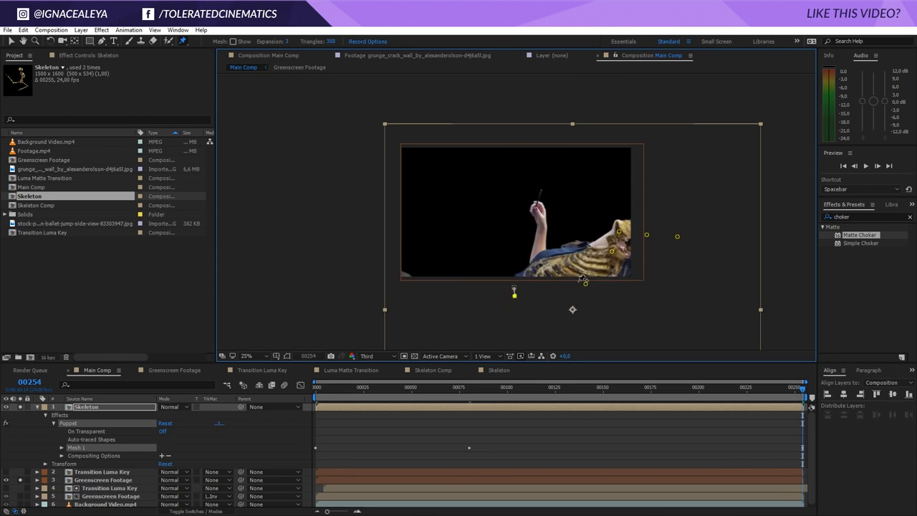
left_click_drag(514, 288, 548, 322)
Scrub through the timeline and refine the skeleton's Puppet pin positions at intermediate frames
left_click_drag(802, 388, 742, 388)
left_click_drag(599, 225, 591, 206)
left_click_drag(593, 242, 577, 236)
left_click_drag(574, 273, 561, 265)
left_click_drag(603, 205, 598, 209)
left_click_drag(742, 387, 778, 389)
left_click_drag(609, 220, 604, 218)
left_click_drag(768, 388, 652, 388)
left_click_drag(579, 187, 568, 167)
left_click_drag(538, 258, 530, 254)
left_click_drag(561, 202, 550, 196)
left_click_drag(651, 387, 699, 388)
left_click_drag(600, 188, 604, 190)
mouse_move(698, 388)
left_mouse_down()
mouse_move(724, 395)
mouse_move(714, 392)
left_mouse_up()
left_click_drag(611, 195, 608, 192)
left_click_drag(713, 388, 577, 388)
left_click_drag(537, 159, 531, 154)
left_click_drag(577, 387, 510, 407)
left_click_drag(504, 182, 497, 182)
left_click_drag(509, 388, 447, 387)
Reveal the Puppet pin keyframes and set the selected keyframes' spatial interpolation to Linear
key("u")
scroll(473, 458, "down", 5)
left_click_drag(402, 438, 480, 467)
right_click(469, 462)
left_click(508, 422)
left_click(439, 435)
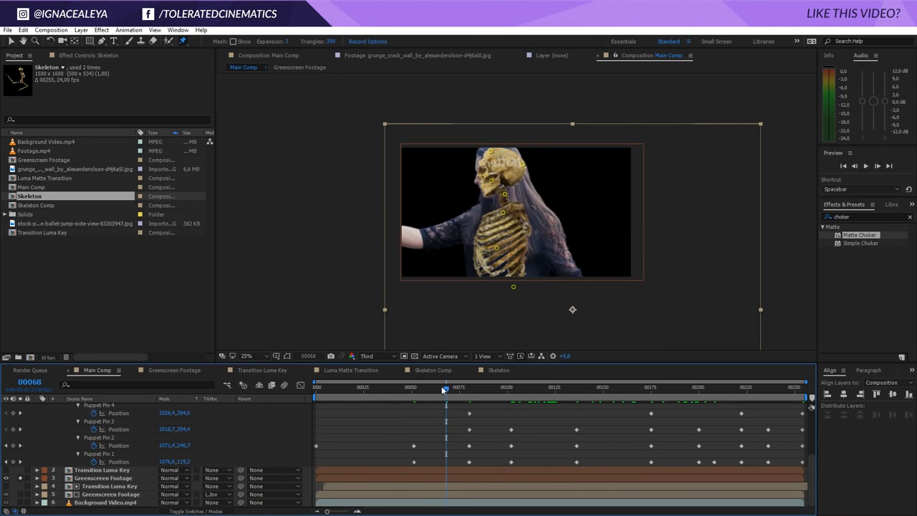
mouse_move(443, 389)
left_mouse_down()
mouse_move(407, 387)
mouse_move(459, 388)
left_mouse_up()
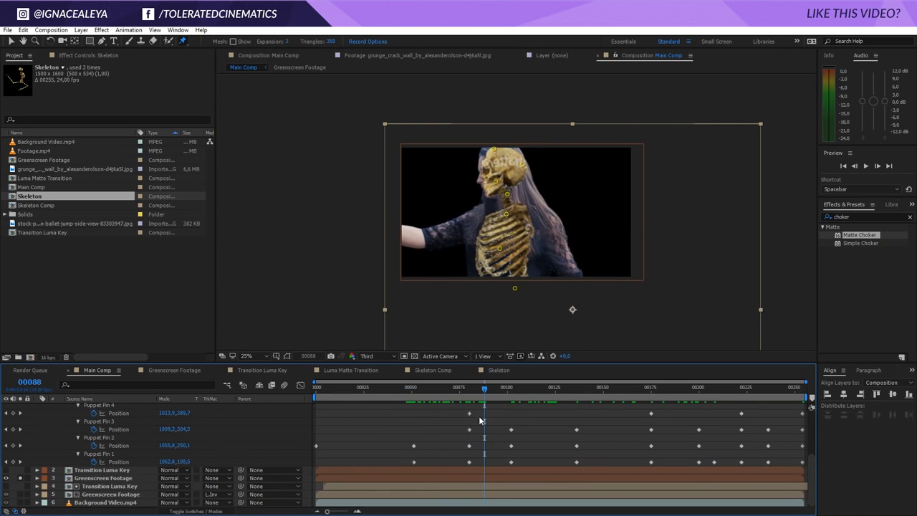
left_click_drag(456, 424, 528, 434)
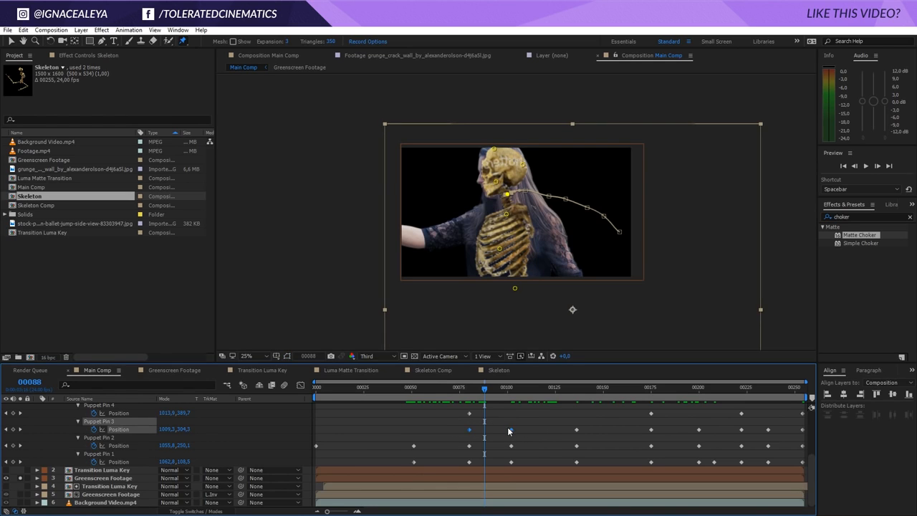
right_click(511, 430)
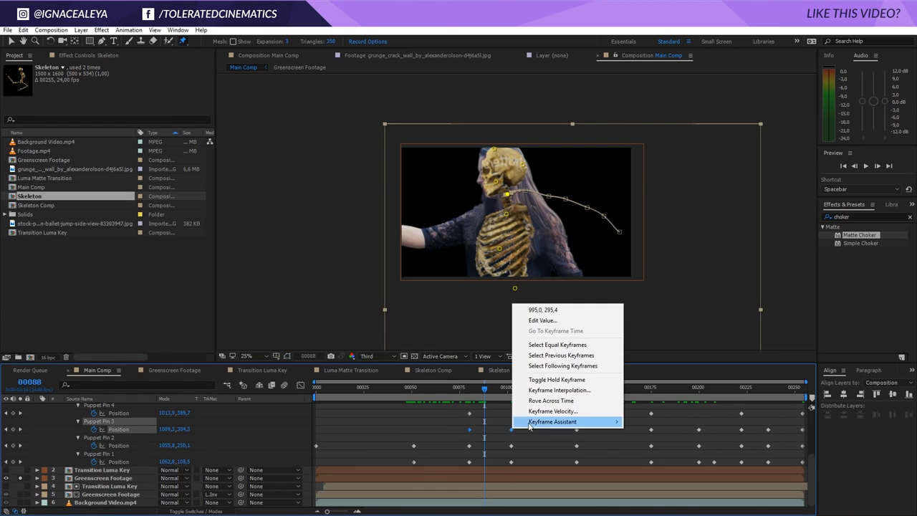
left_click(564, 391)
left_click(472, 253)
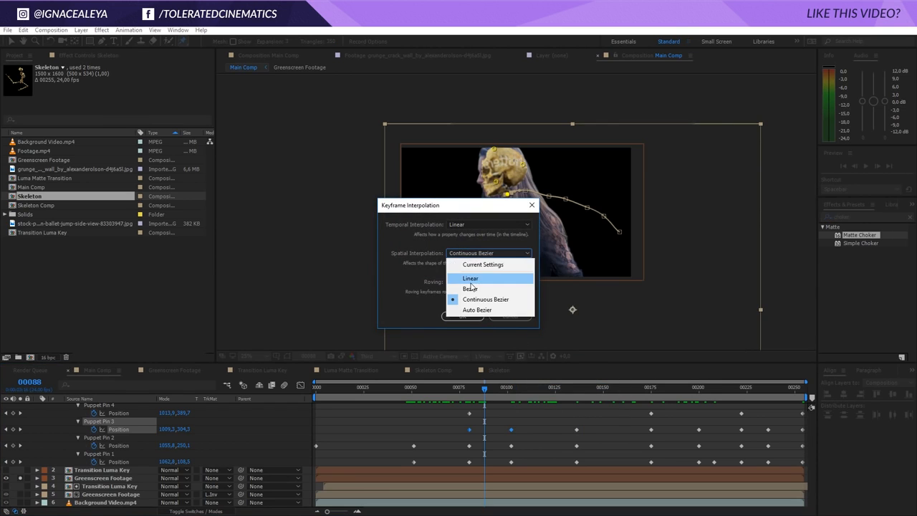
left_click(474, 278)
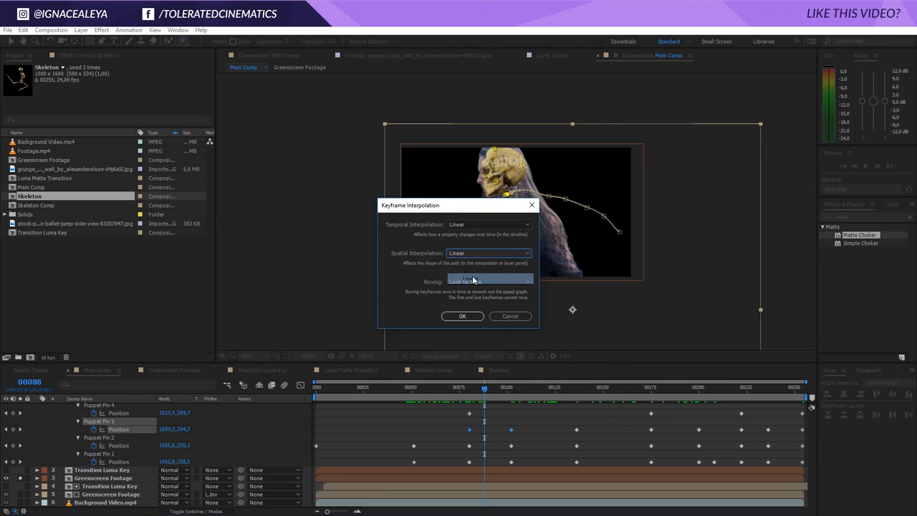
left_click(466, 316)
Turn off solo on the Skeleton and Greenscreen Footage layers
left_click_drag(484, 389, 498, 428)
scroll(58, 436, "up", 3)
scroll(58, 436, "up", 1)
left_click(42, 409)
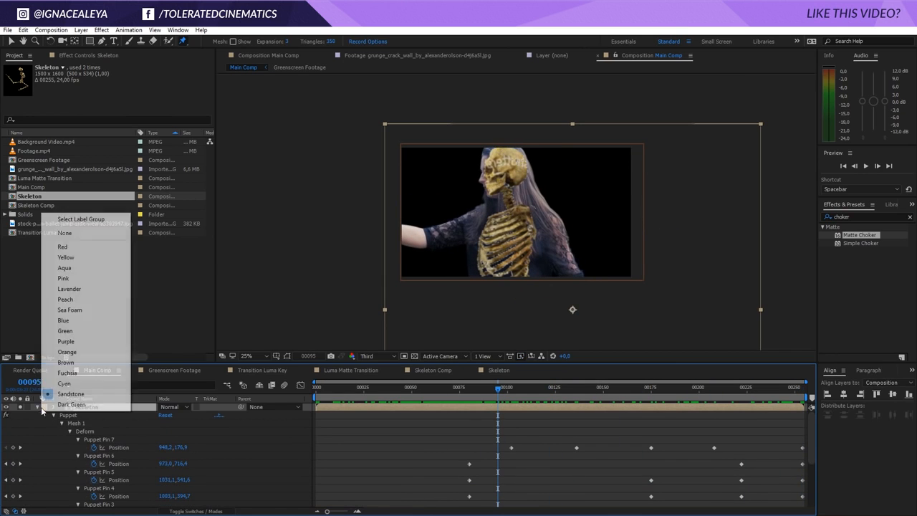
left_click(37, 409)
left_click(38, 408)
left_click(20, 407)
left_click(20, 422)
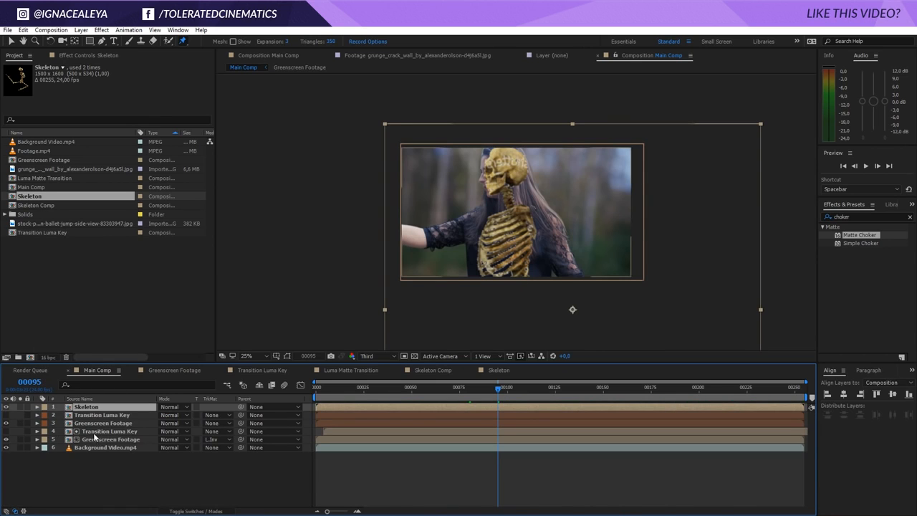
Set the upper Greenscreen Footage layer's track matte back to Luma Inverted Matte
left_click(213, 424)
left_click(262, 478)
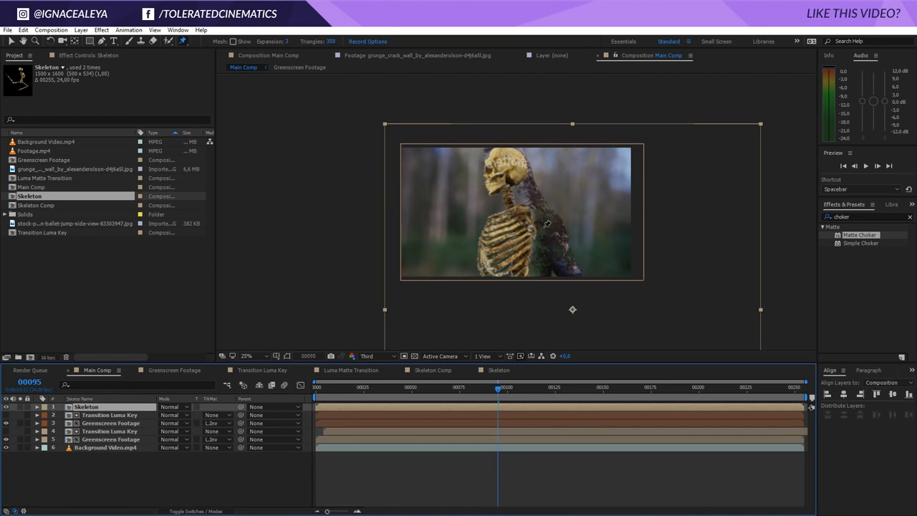
Reveal the pin keyframes and adjust the skeleton's hip and neck pins around frame 102
key("u")
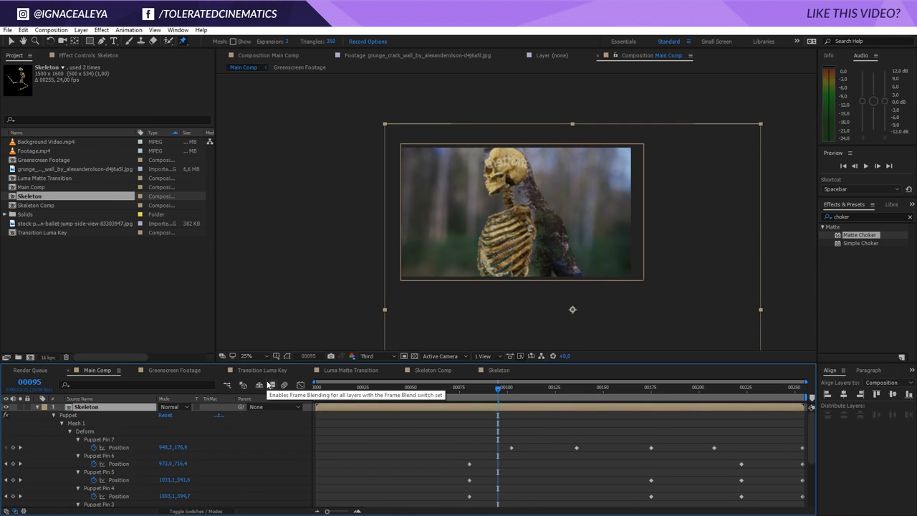
scroll(397, 443, "down", 3)
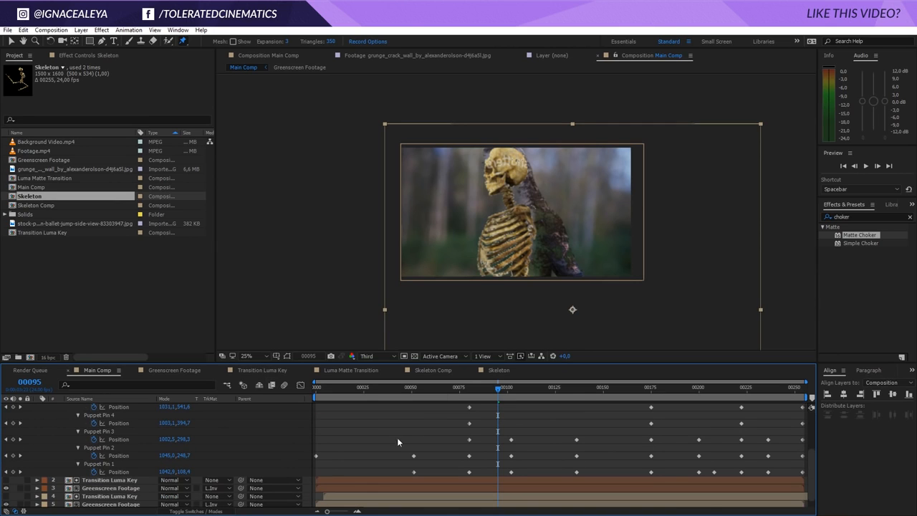
left_click(20, 471)
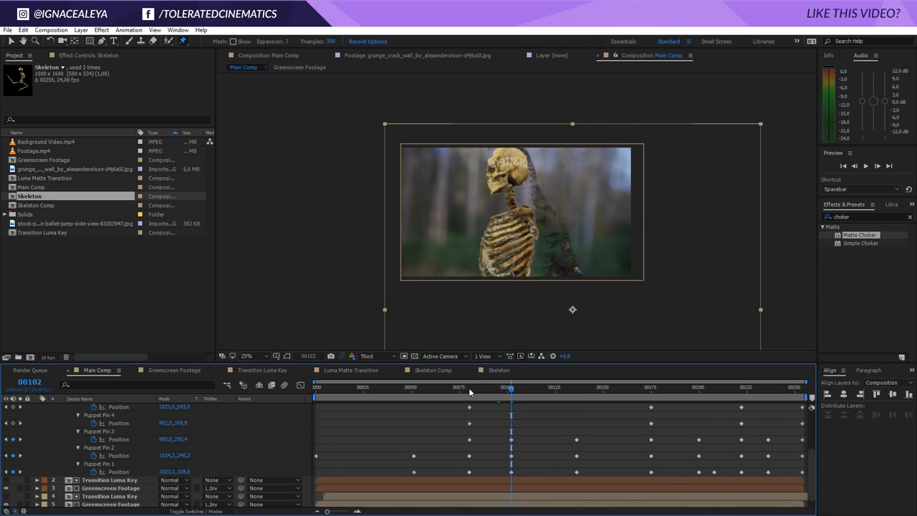
scroll(467, 409, "up", 3)
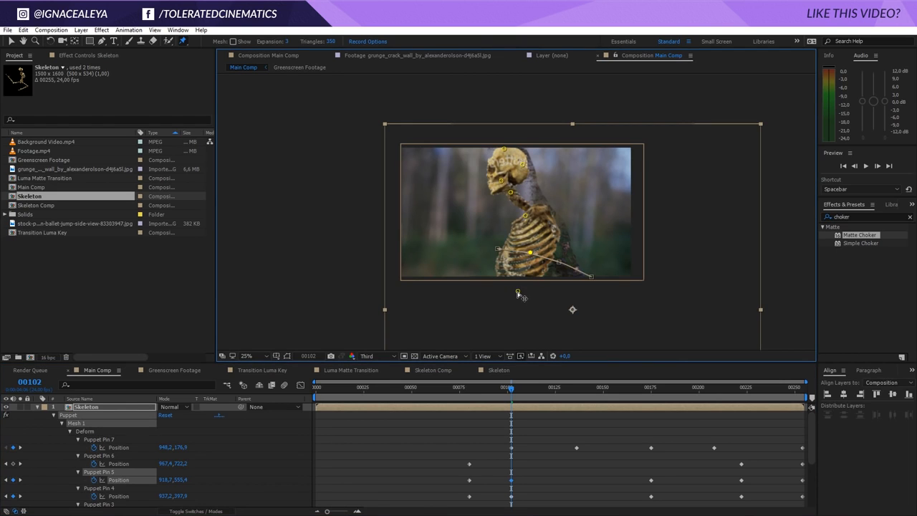
left_click_drag(518, 293, 559, 305)
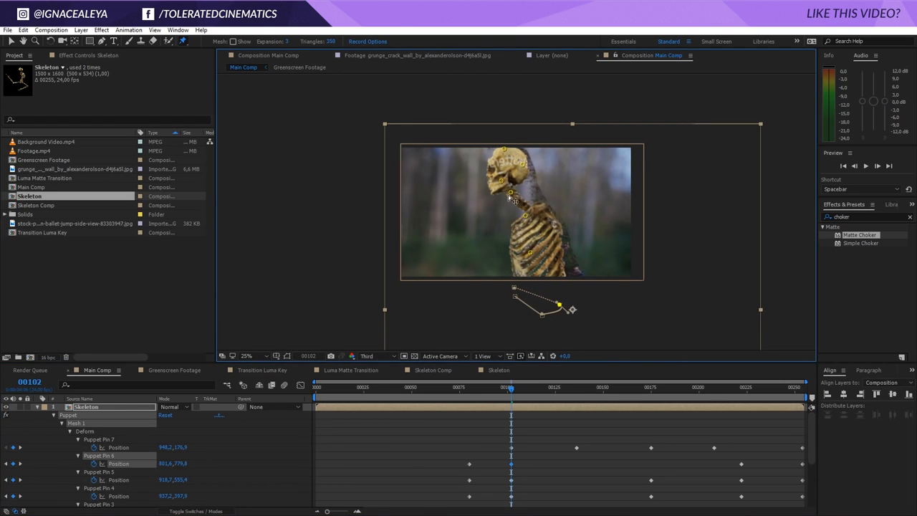
left_click(512, 193)
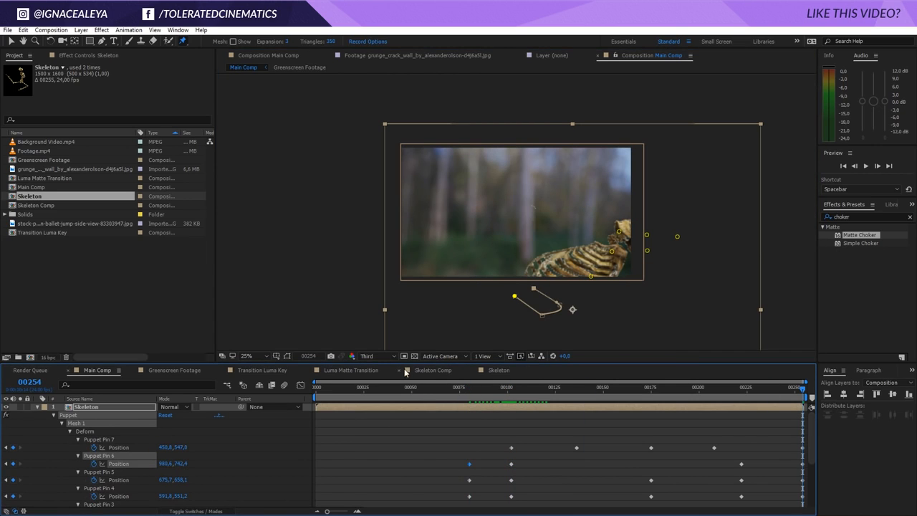
Inspect the Luma Matte Transition composition's animation and preview Main Comp
left_click(365, 370)
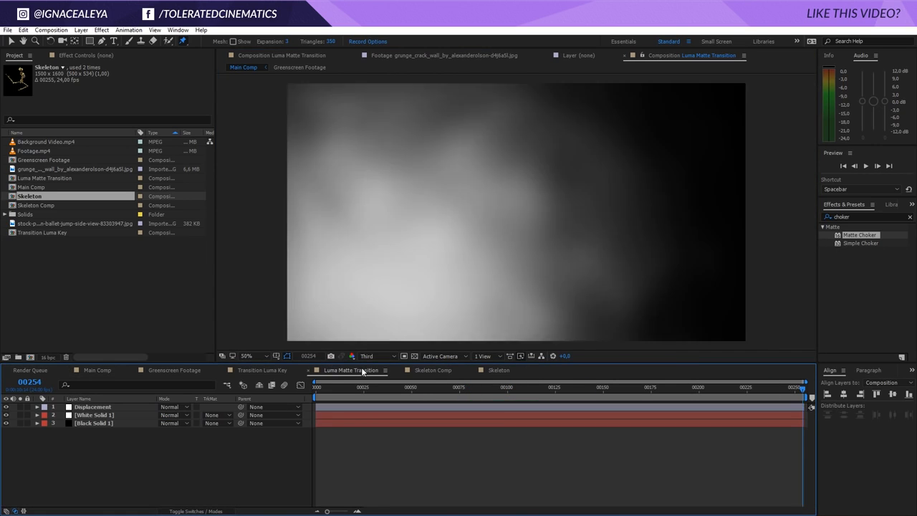
left_click_drag(383, 392, 488, 412)
left_click(335, 415)
left_click_drag(319, 418, 744, 412)
key("space")
left_click(113, 371)
key("space")
Reposition the skeleton's puppet pins around frame 222 in Main Comp to shape its collapsing pose
left_click(640, 399)
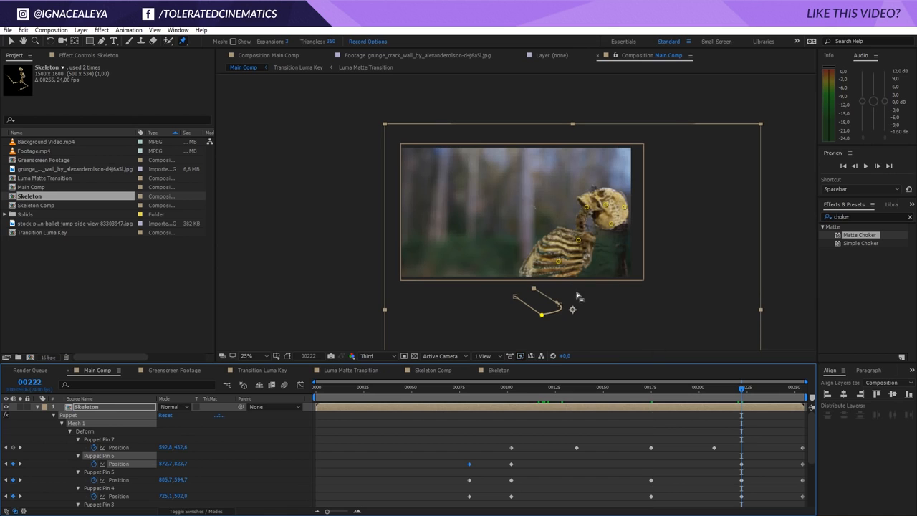
left_click_drag(585, 241, 592, 289)
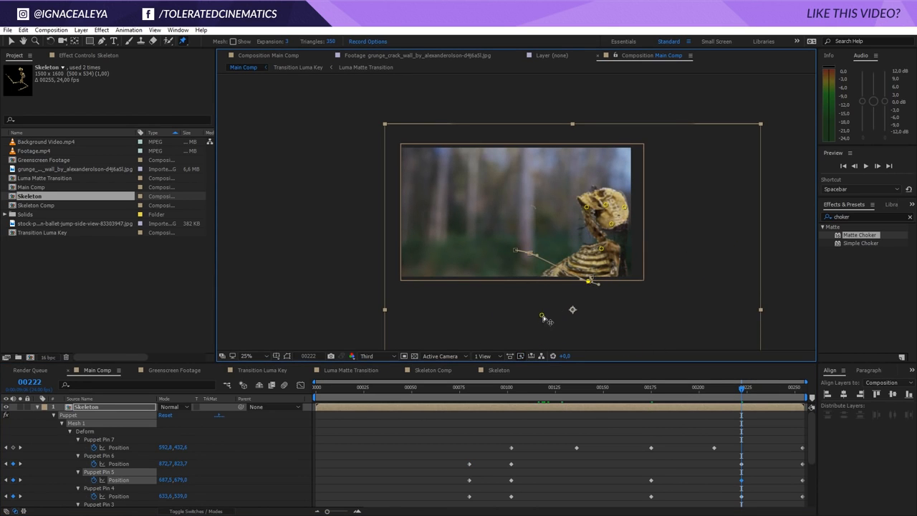
left_click_drag(542, 316, 581, 329)
left_click_drag(602, 249, 595, 252)
Inspect the Skeleton composition and the mask keyframes in Luma Matte Transition, then return to Main Comp
left_click_drag(698, 387, 698, 456)
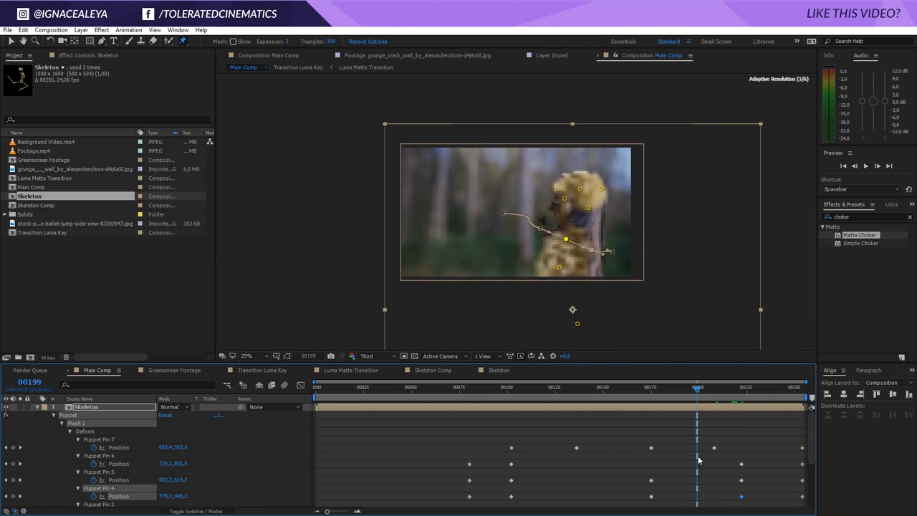
double_click(677, 405)
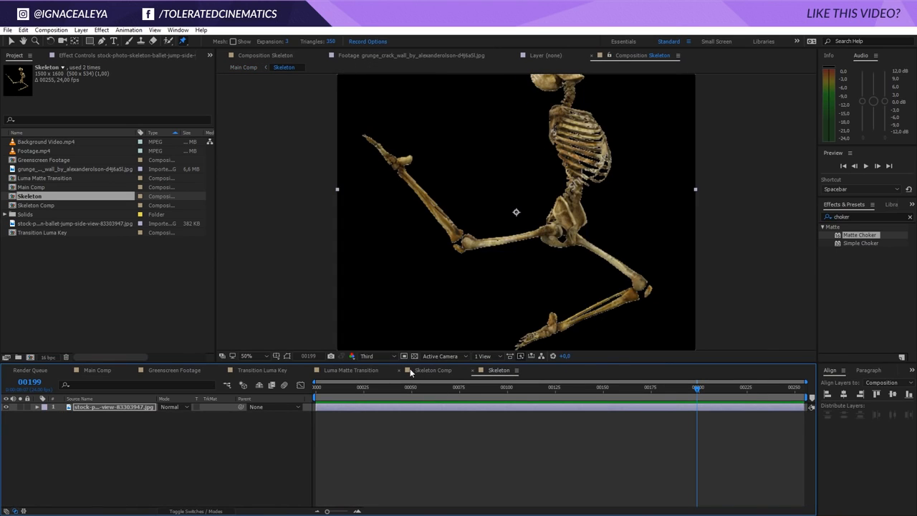
left_click(369, 371)
key("u")
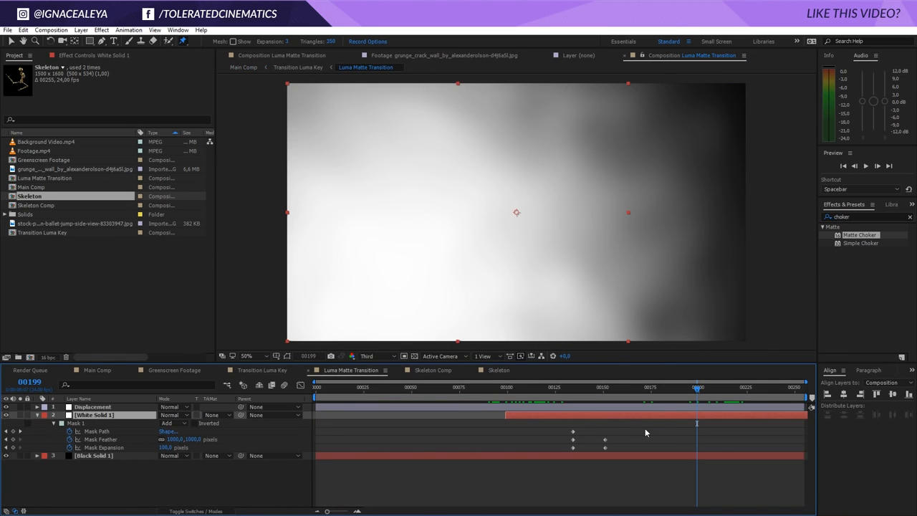
left_click_drag(659, 416, 741, 432)
left_click(101, 370)
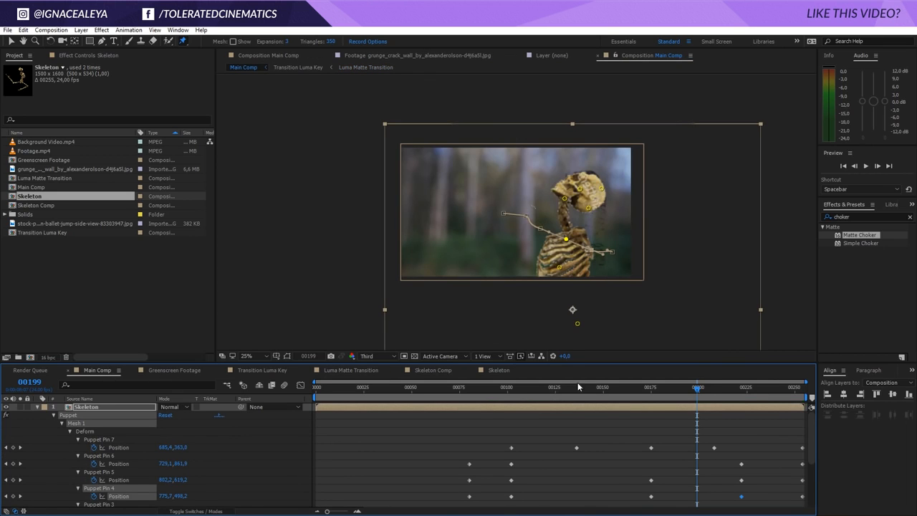
Duplicate the Transition Luma Key layer, move the copy to the top of the stack and make it visible
left_click_drag(709, 394, 498, 426)
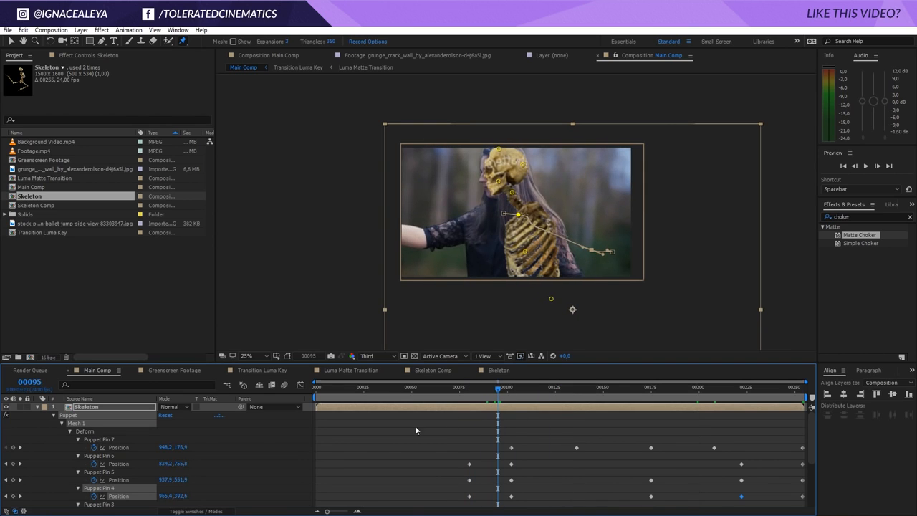
left_click(38, 407)
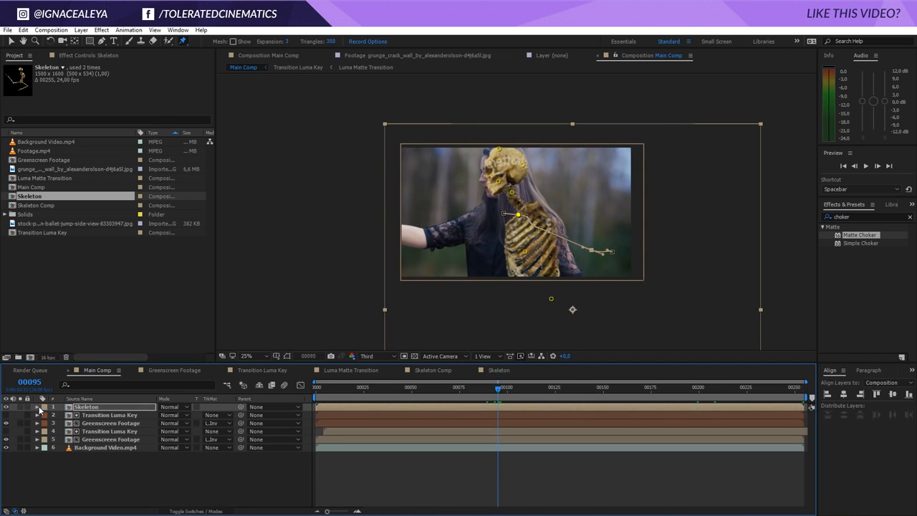
left_click(7, 407)
left_click(6, 407)
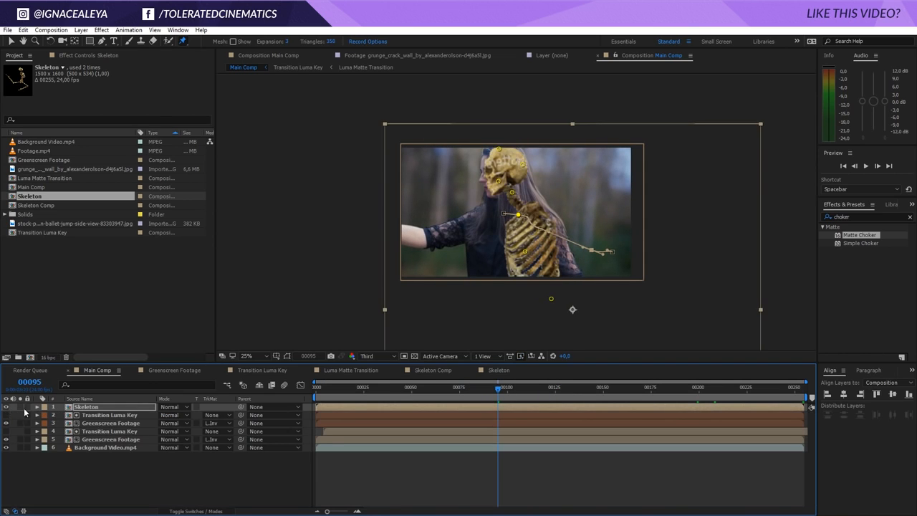
left_click(111, 415)
key("ctrl+d")
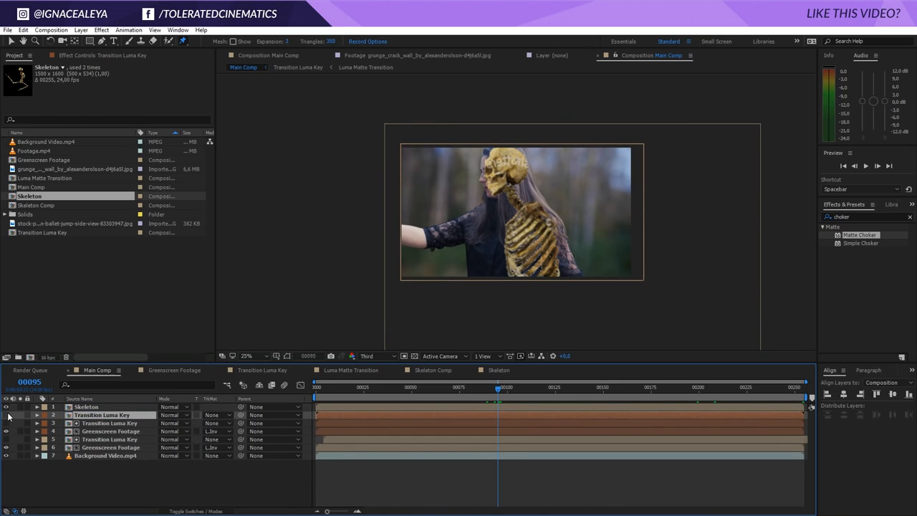
left_click_drag(109, 419, 111, 406)
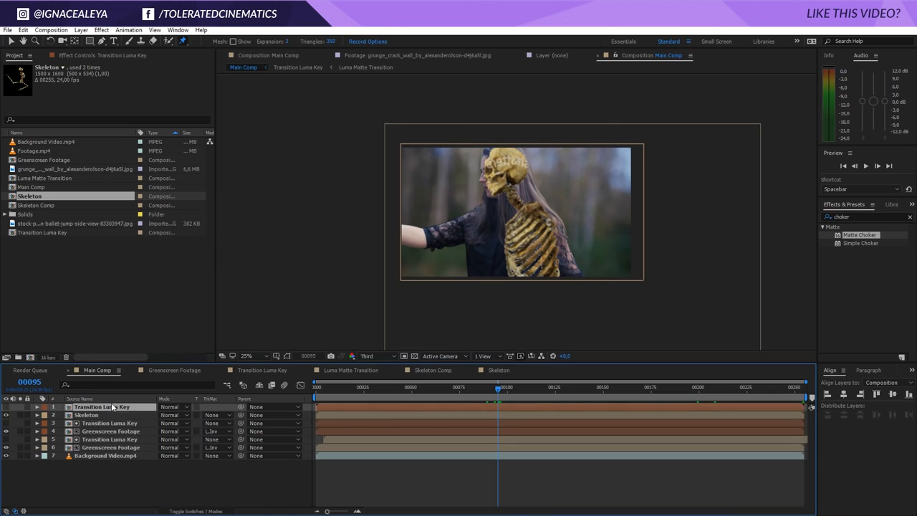
left_click(6, 407)
left_click_drag(507, 387, 649, 394)
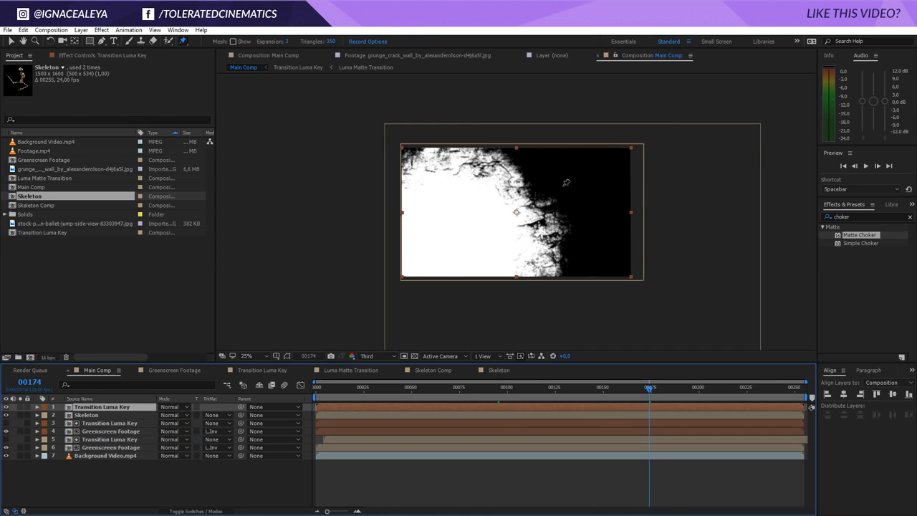
Apply the Colorama effect to the top Transition Luma Key layer
left_click(10, 42)
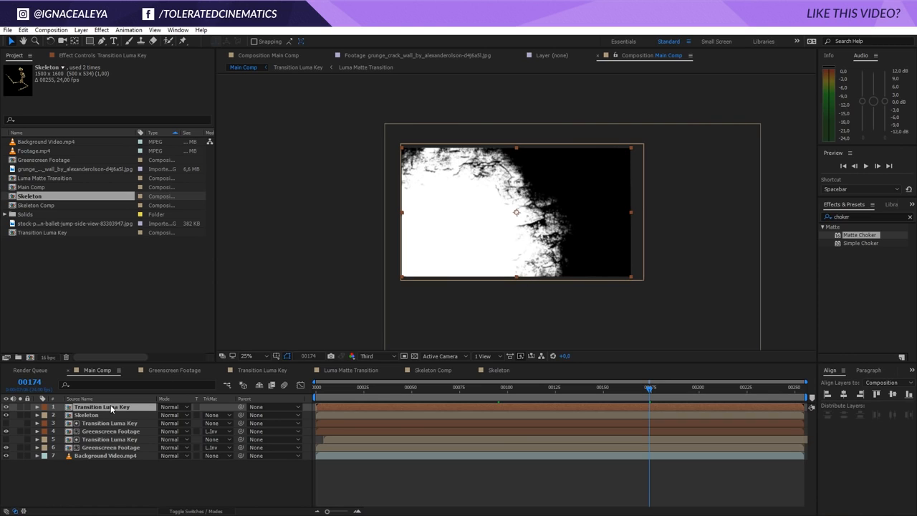
left_click(101, 30)
mouse_move(72, 129)
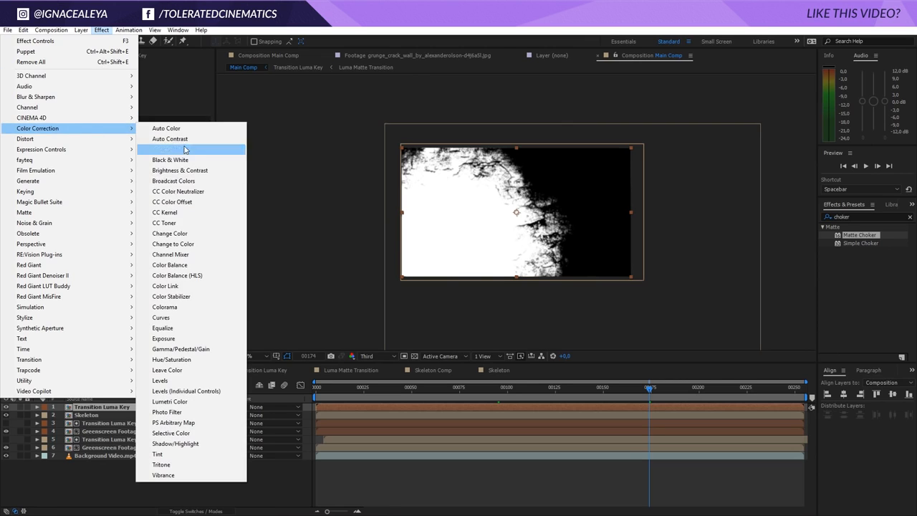
left_click(180, 307)
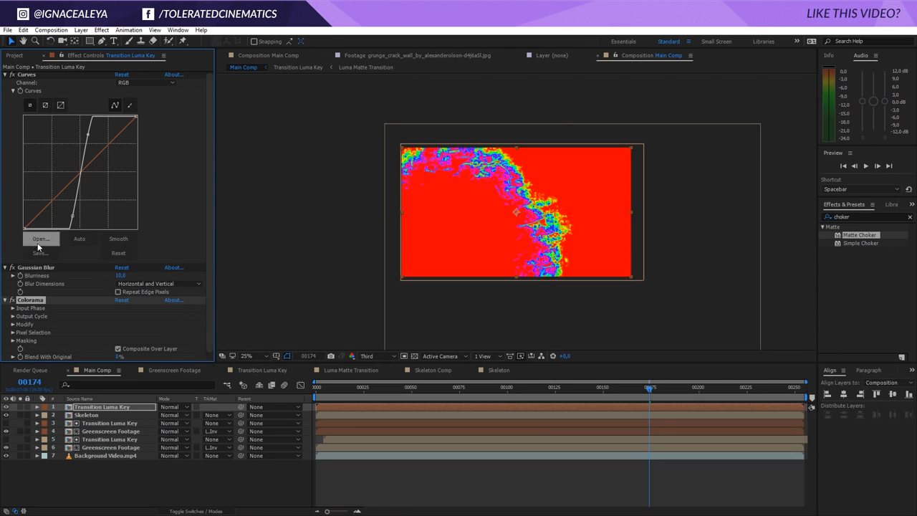
Set Colorama's output cycle preset to Ramp Grey and rearrange its cycle triangles to isolate a white edge band
left_click(12, 316)
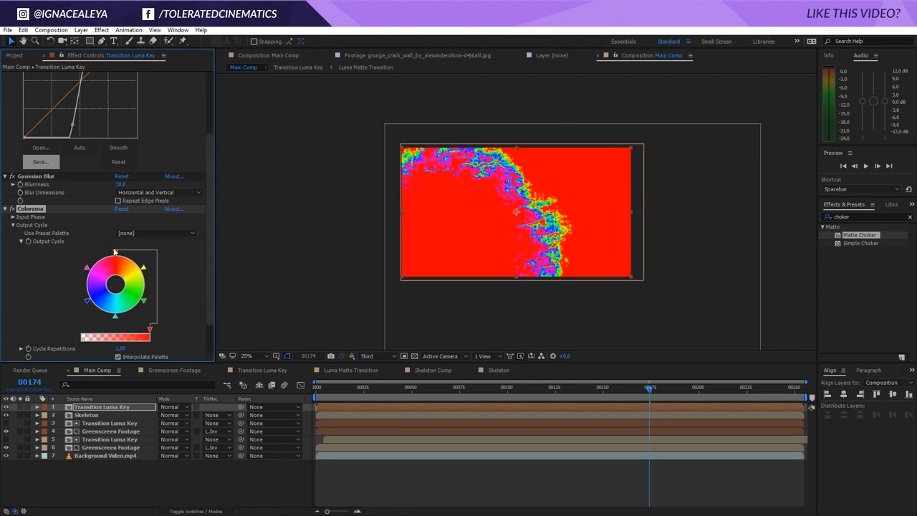
left_click(152, 234)
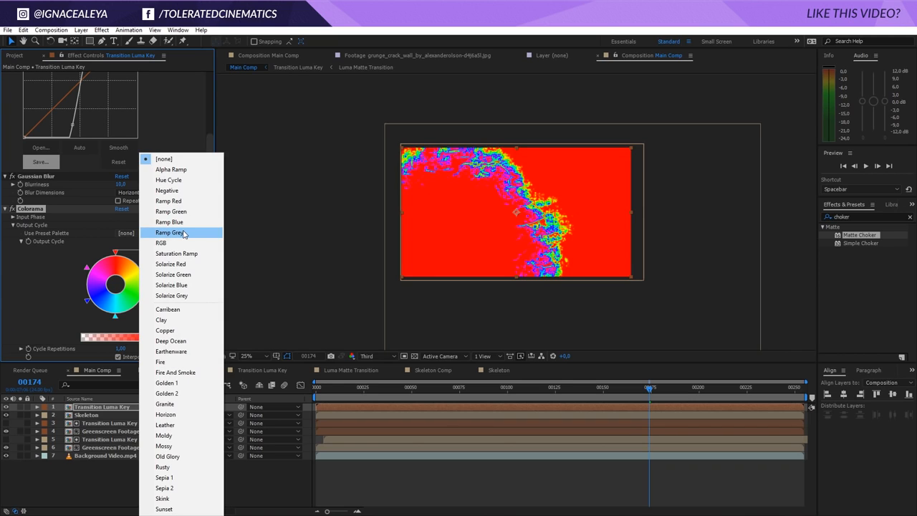
left_click(183, 233)
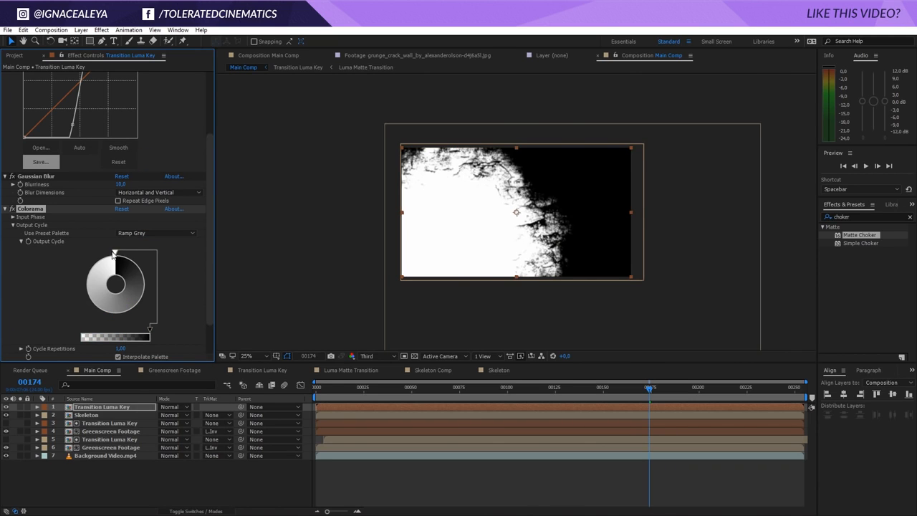
left_click_drag(115, 253, 117, 322)
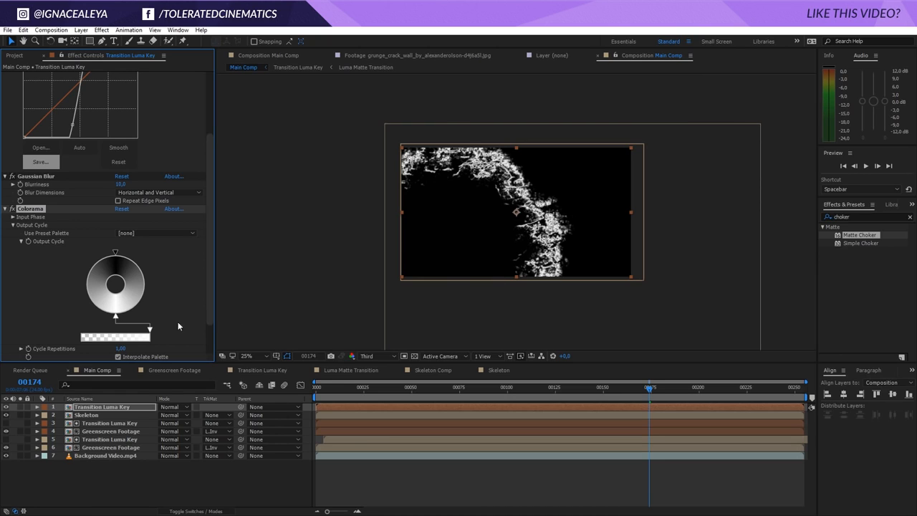
left_click_drag(115, 319, 77, 288)
double_click(140, 306)
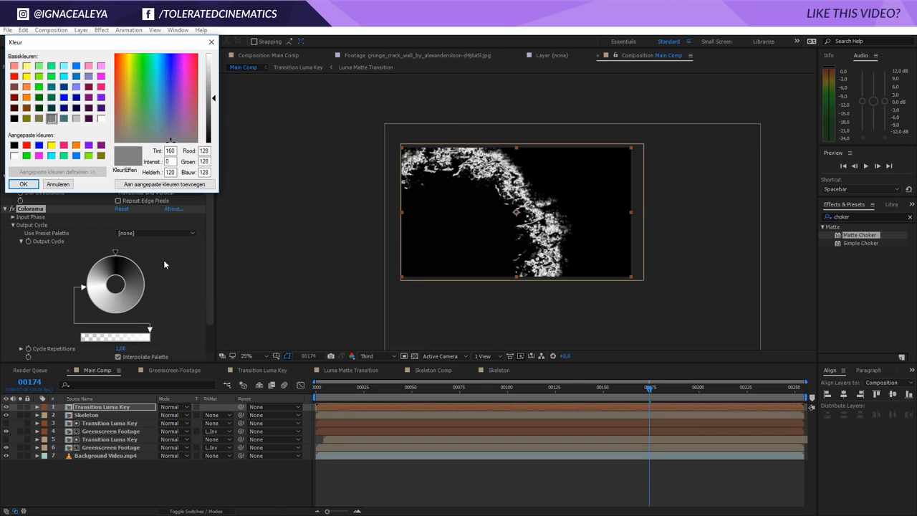
left_click(25, 182)
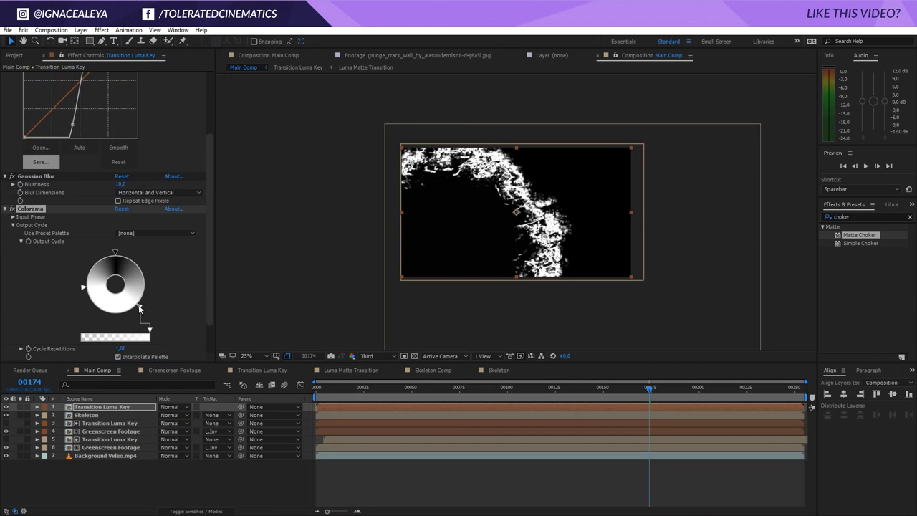
left_click_drag(141, 307, 152, 287)
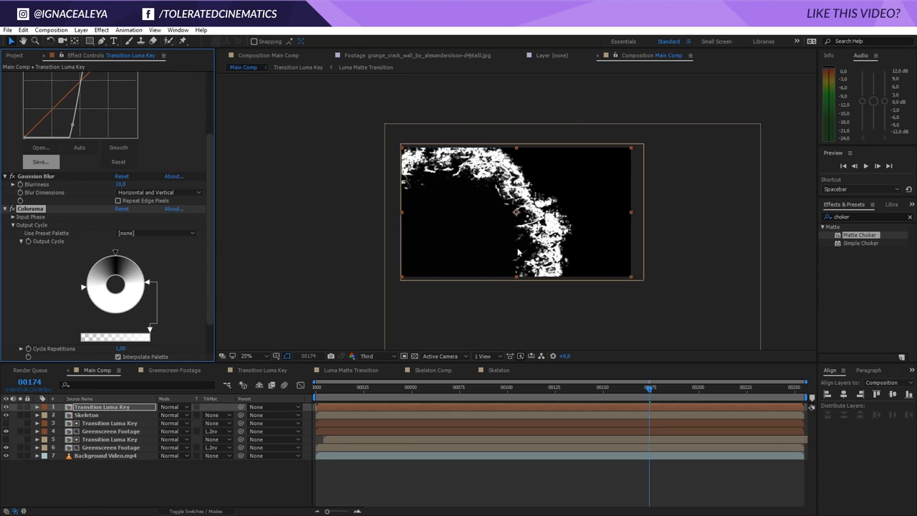
Set the Skeleton layer's track matte to Luma and preview the reveal around frame 178
left_click(93, 415)
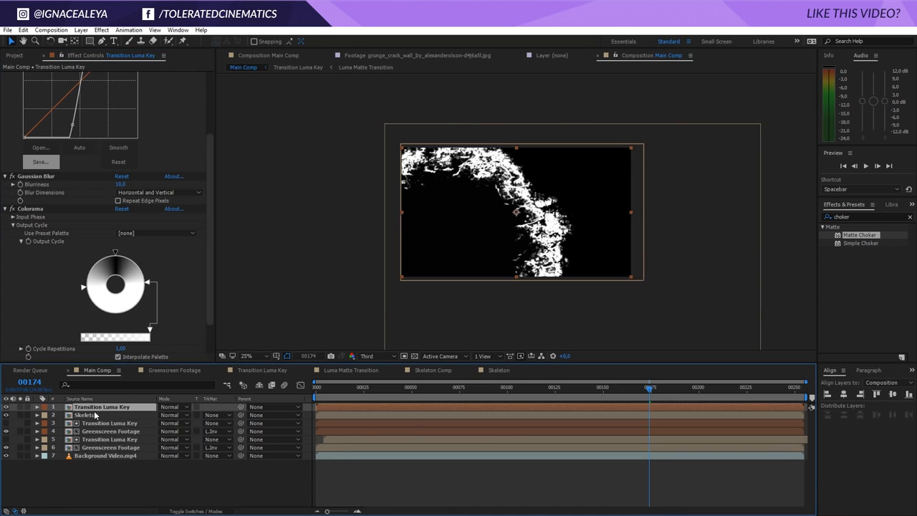
left_click(216, 416)
left_click(241, 460)
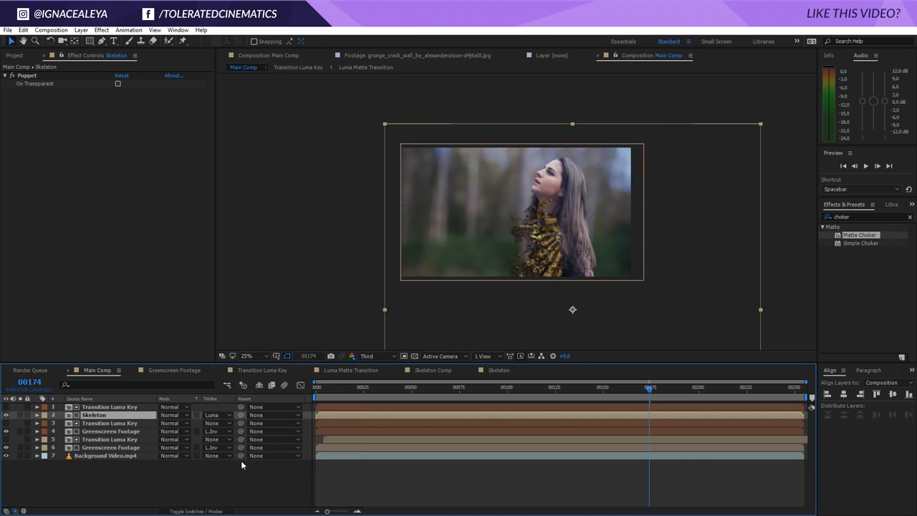
key("period")
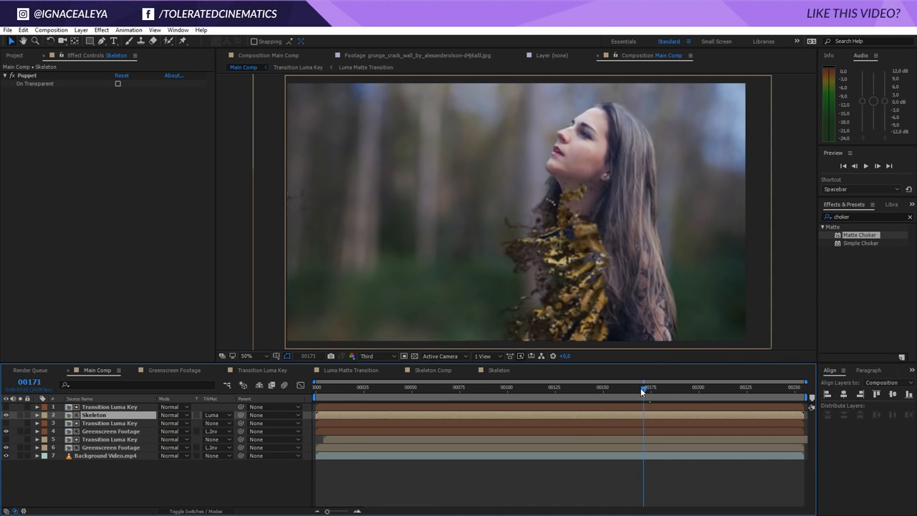
left_click_drag(611, 397, 659, 406)
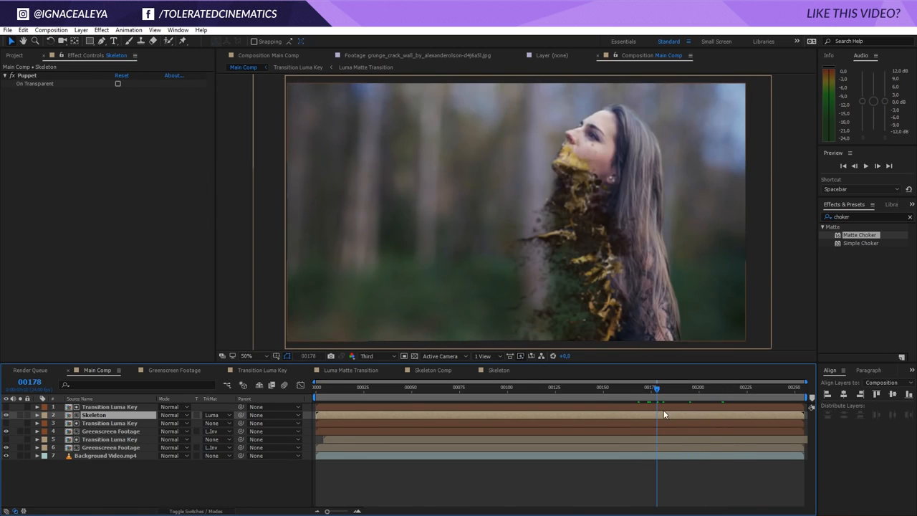
Add a second Gaussian Blur to the top Transition Luma Key layer with blurriness 15
left_click(111, 407)
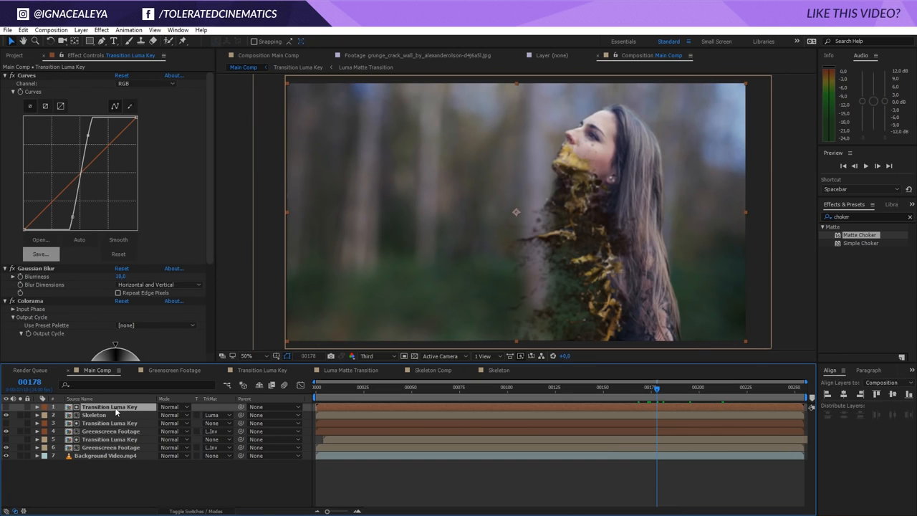
left_click(101, 29)
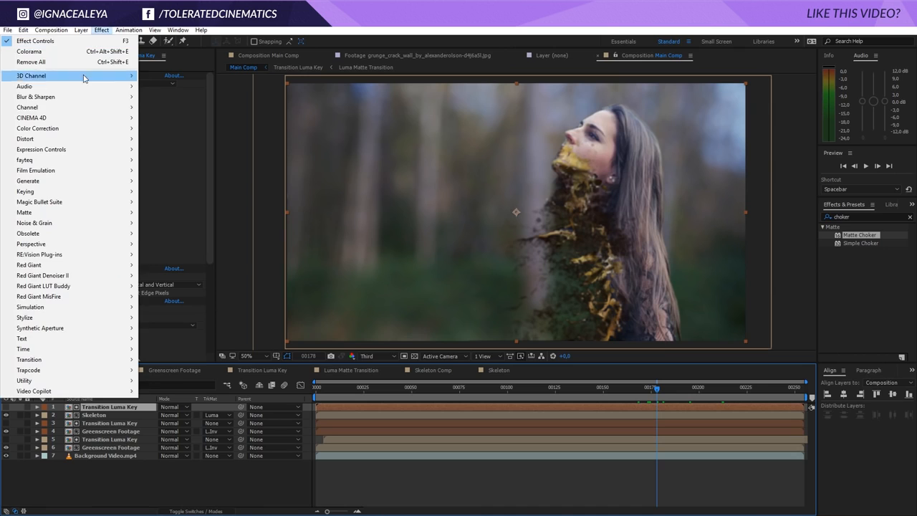
mouse_move(59, 96)
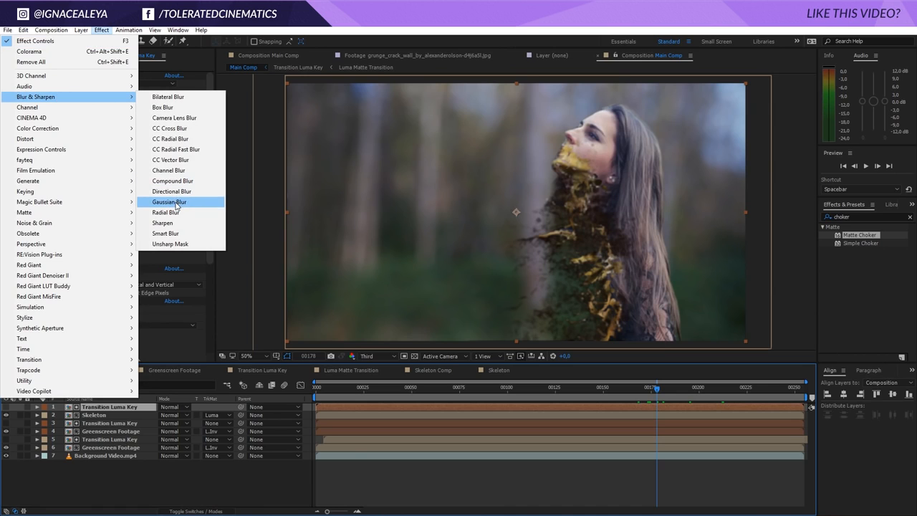
left_click(180, 203)
left_click(119, 342)
type("10")
key("Return")
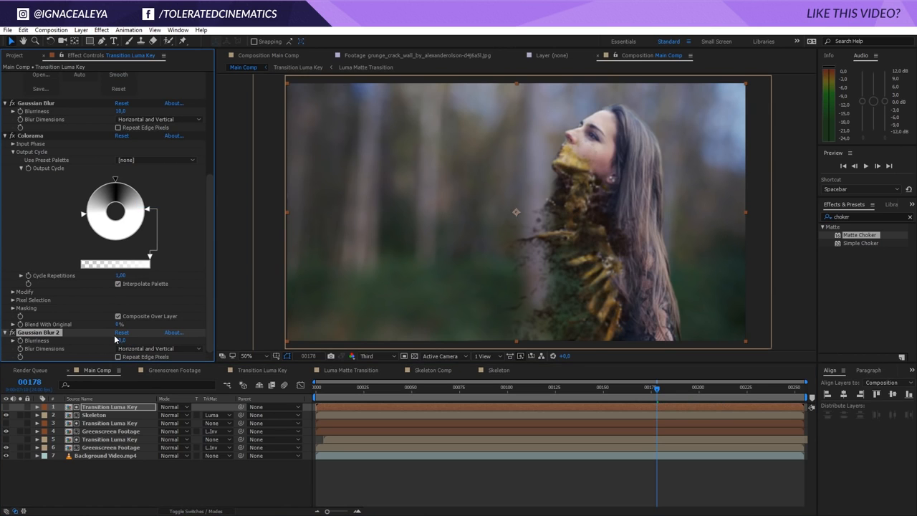
left_click(119, 340)
type("20")
key("Return")
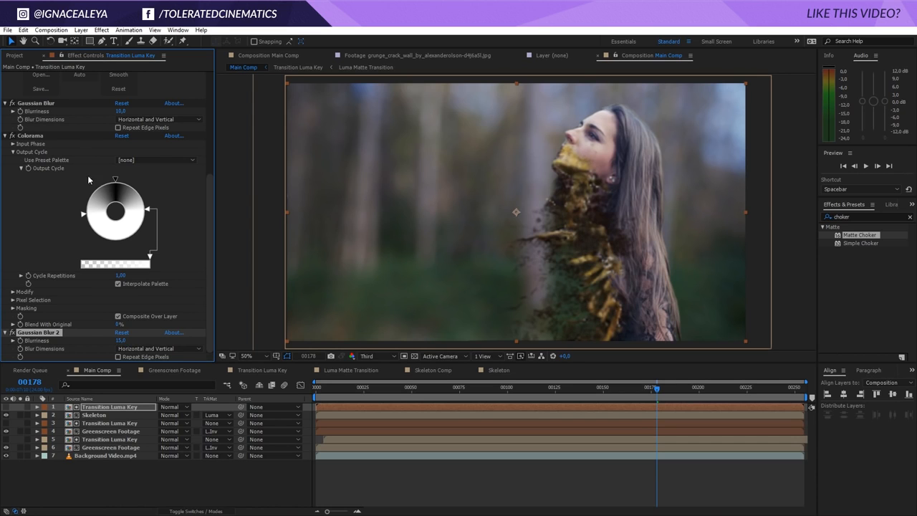
Add Curves to the top Transition Luma Key layer and bend the curve into an S-shape
left_click(101, 30)
mouse_move(61, 129)
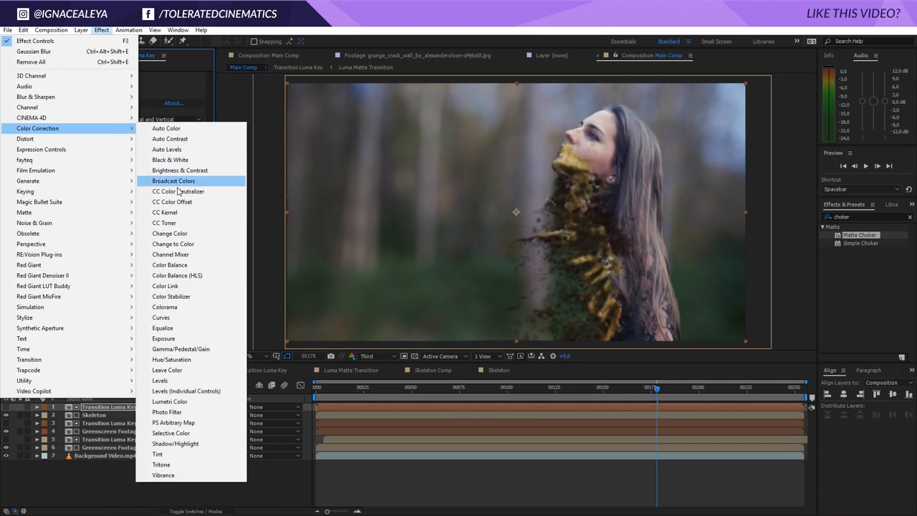
left_click(174, 317)
left_click_drag(57, 293, 60, 313)
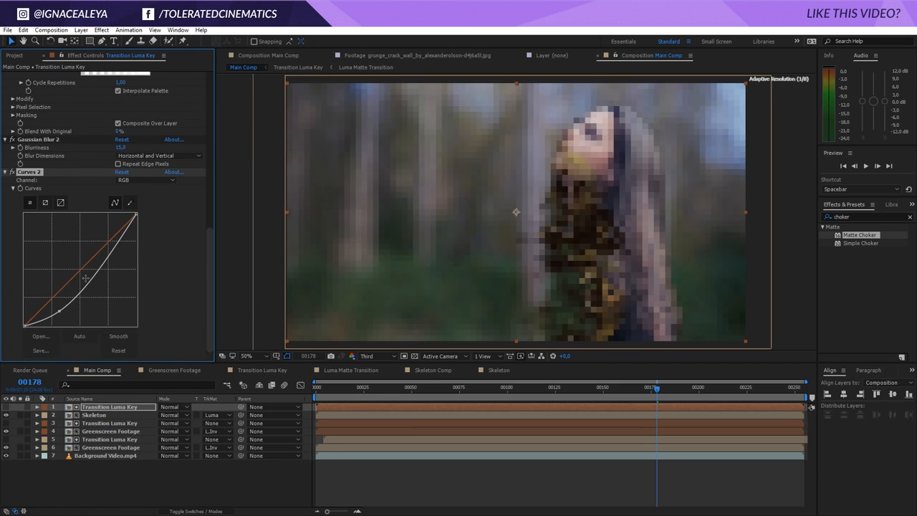
left_click_drag(86, 278, 93, 255)
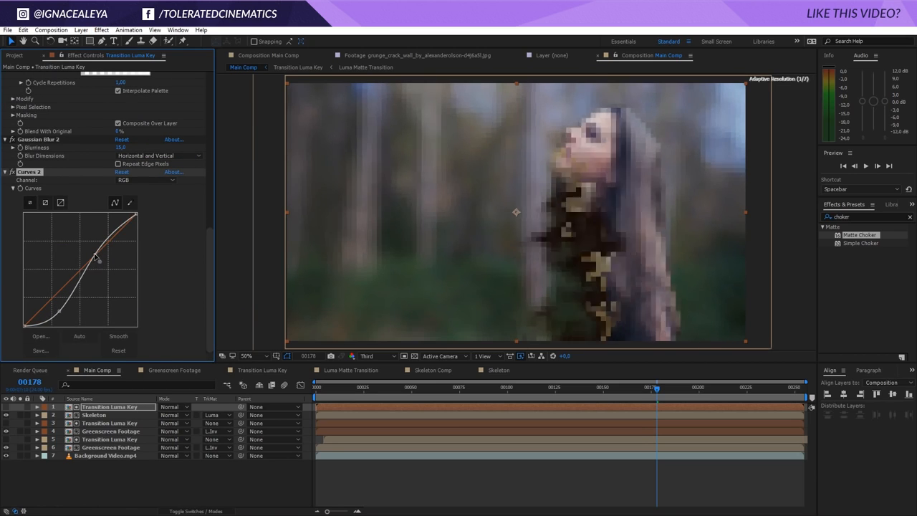
Apply Curves to the Skeleton layer and pull the curve down to darken it
left_click(94, 415)
left_click(101, 30)
mouse_move(64, 129)
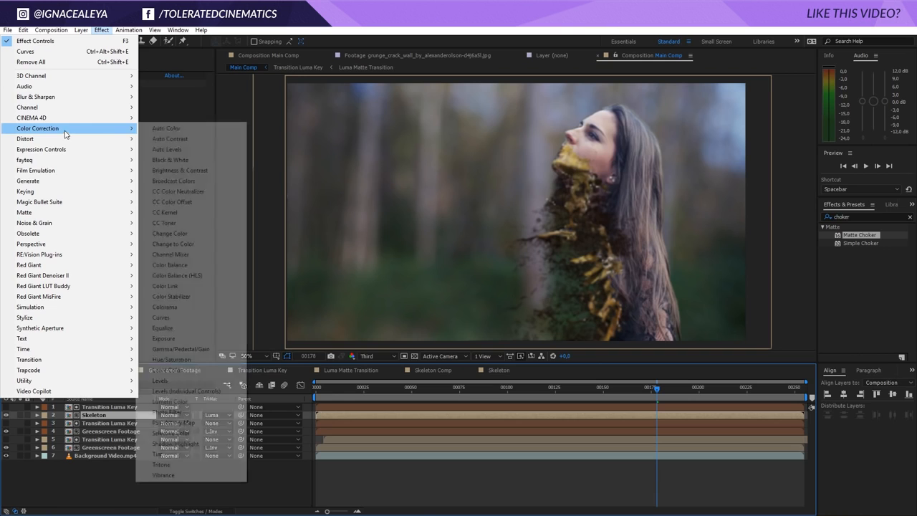
left_click(167, 318)
left_click_drag(74, 206, 81, 212)
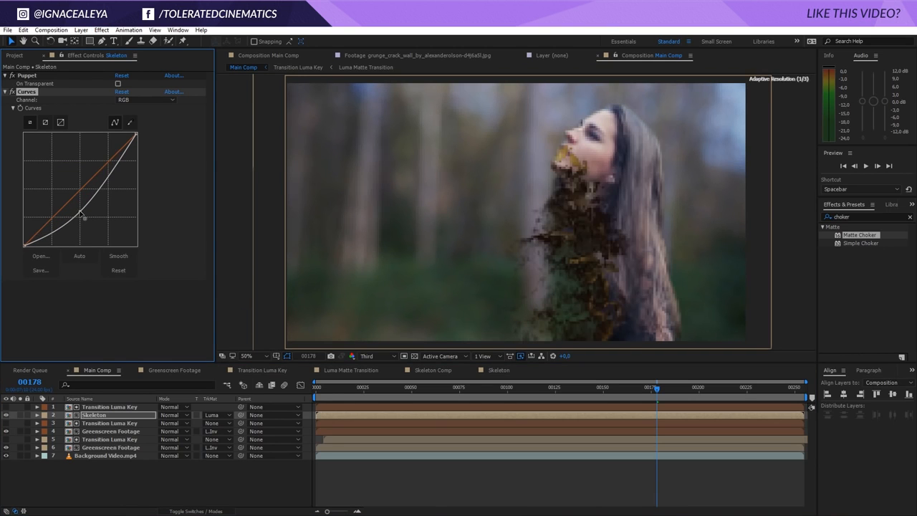
Refine the Skeleton layer's Curves point slightly and apply a Tint effect to the layer
left_click_drag(106, 182, 106, 180)
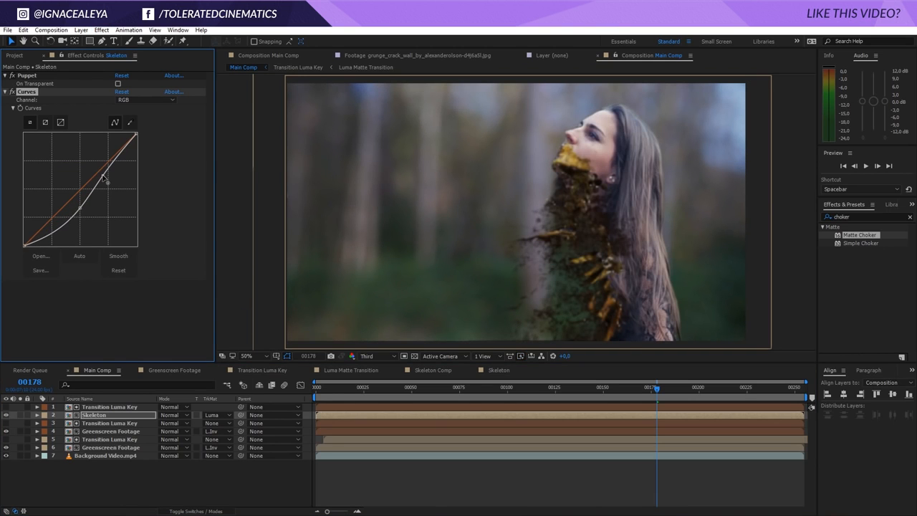
left_click(101, 29)
mouse_move(61, 134)
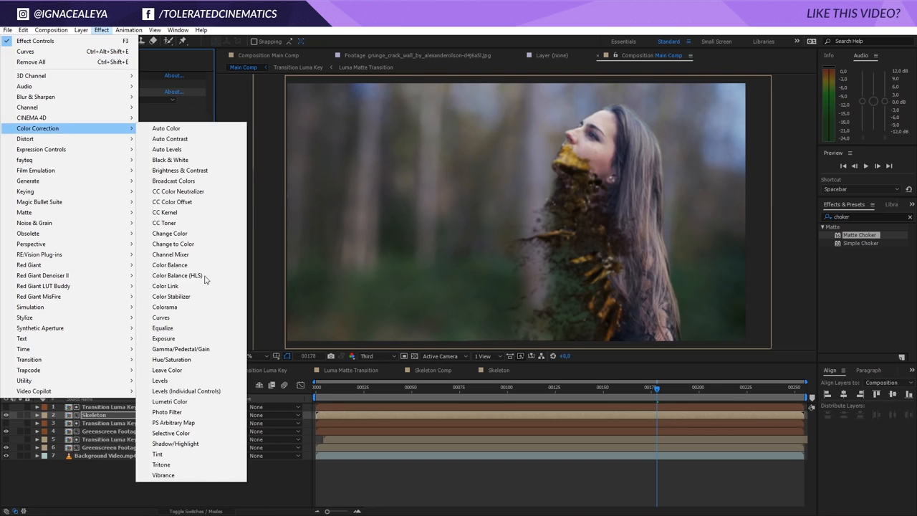
left_click(166, 456)
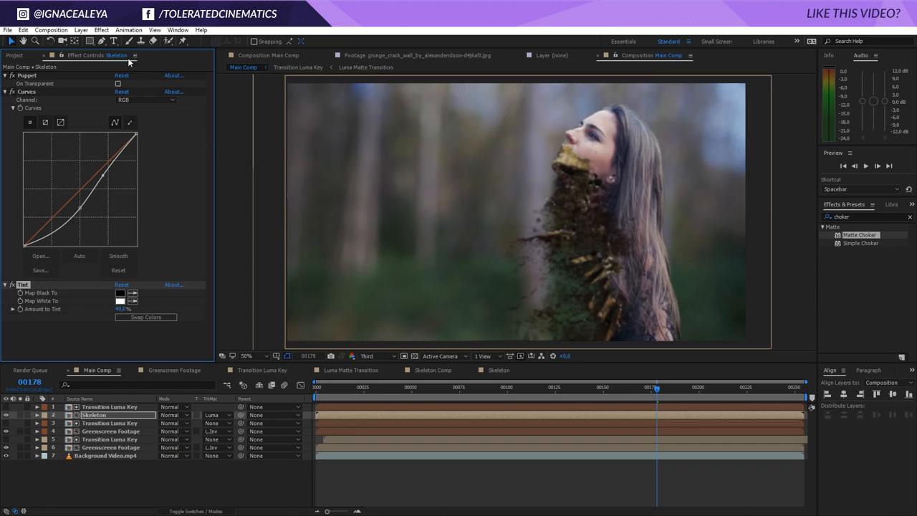
Apply an Unsharp Mask effect to the Skeleton layer
left_click(101, 29)
mouse_move(75, 99)
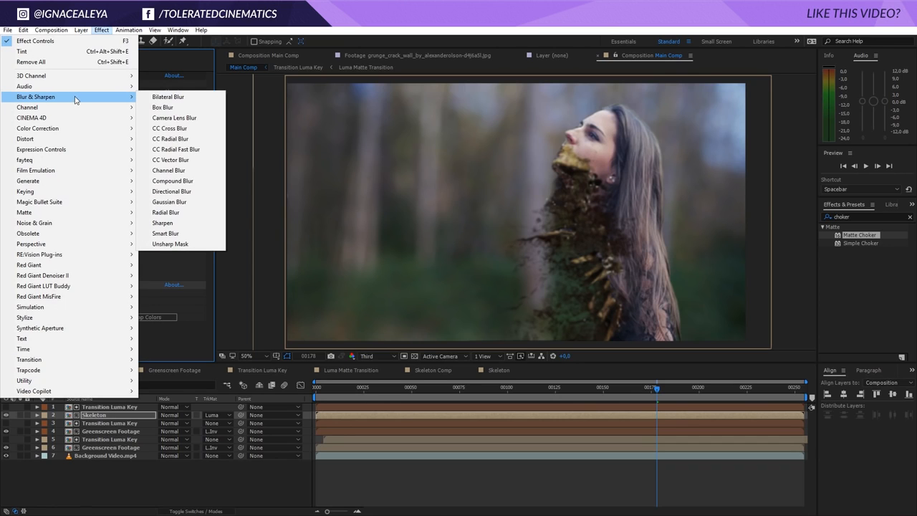
left_click(171, 244)
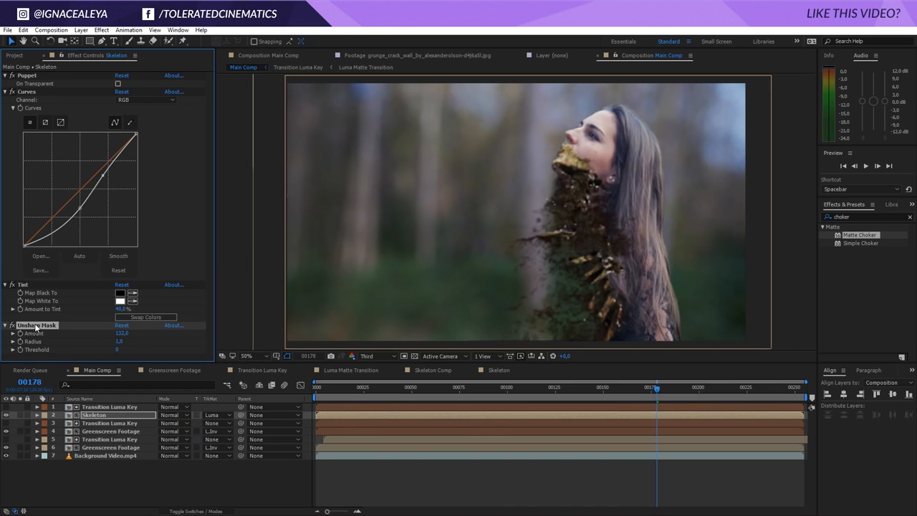
Duplicate the Unsharp Mask and set the copy's amount to 50 and radius to 25
key("ctrl+d")
left_click_drag(117, 351, 122, 349)
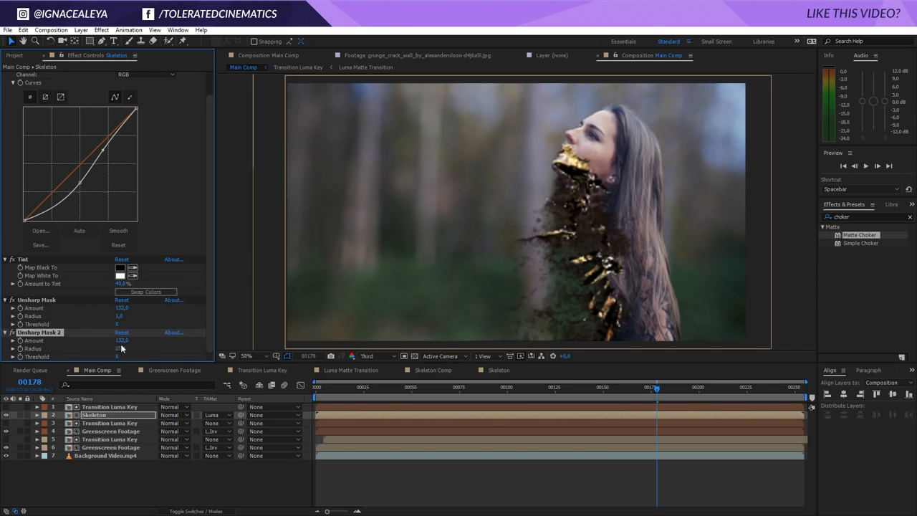
left_click(123, 341)
type("50")
key("Return")
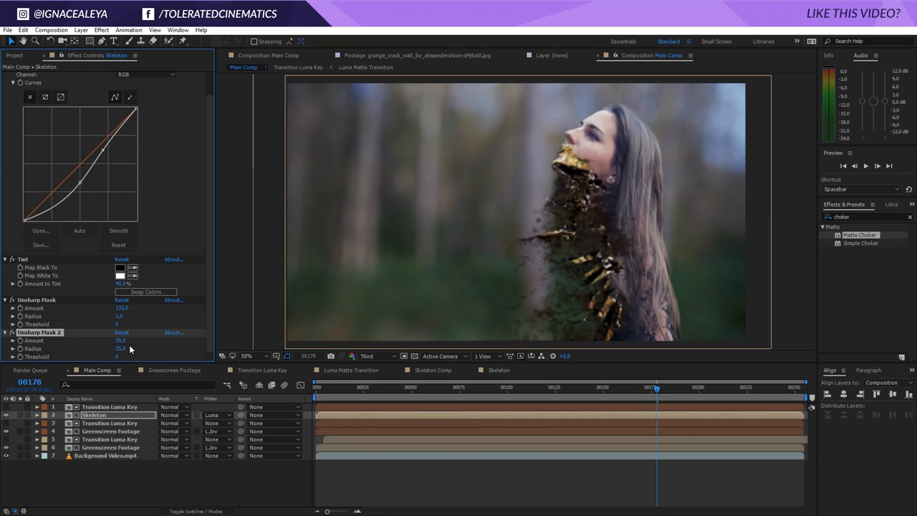
Collapse the duplicated effect and play back the composition to review the skeleton reveal
left_click(14, 334)
left_click_drag(644, 392, 734, 386)
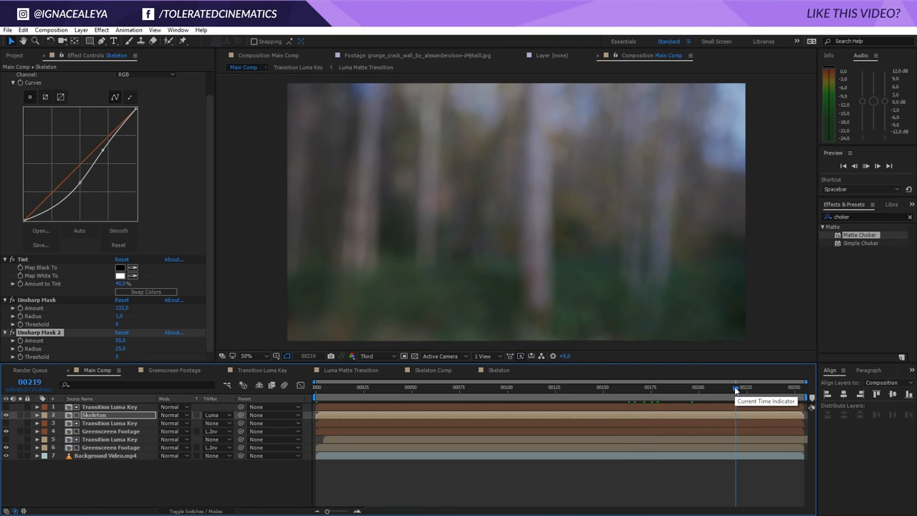
key("space")
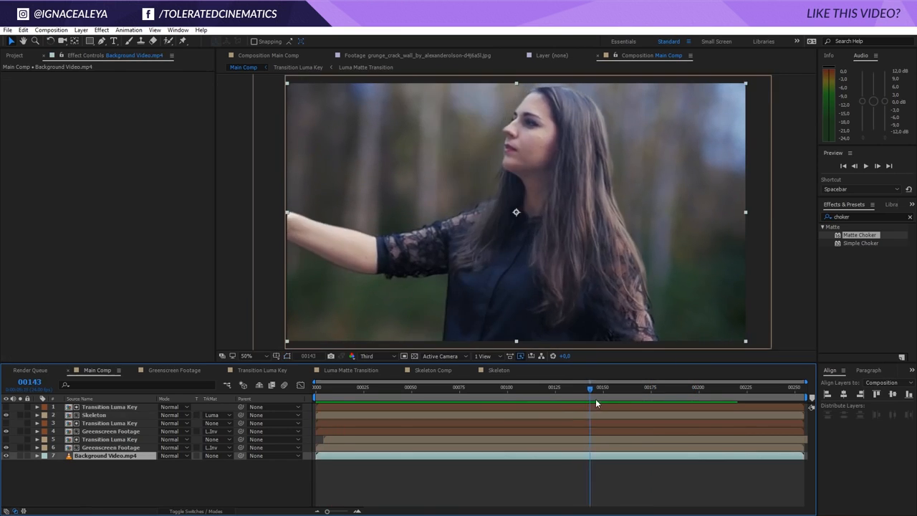
mouse_move(595, 398)
left_mouse_down()
mouse_move(615, 394)
mouse_move(578, 400)
left_mouse_up()
key("space")
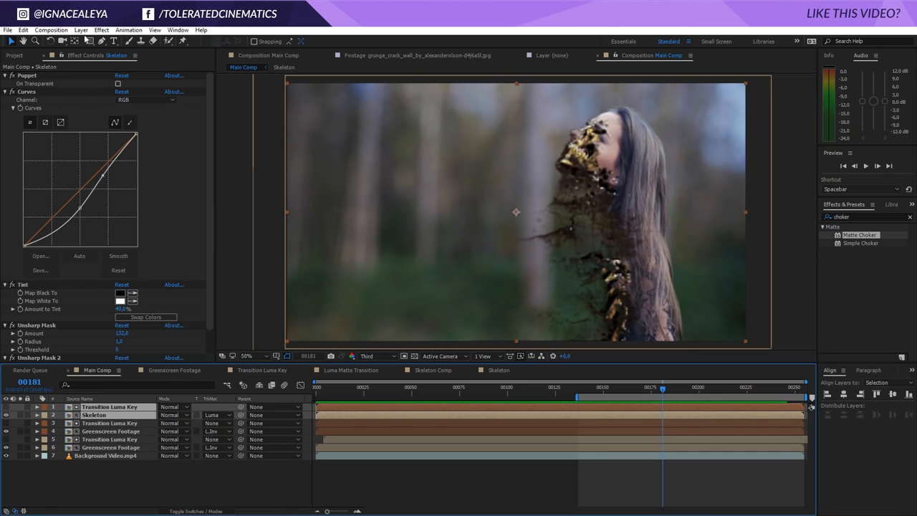
Pre-compose the top Transition Luma Key and Skeleton layers into a new composition named Skeleton Transition
left_click(81, 29)
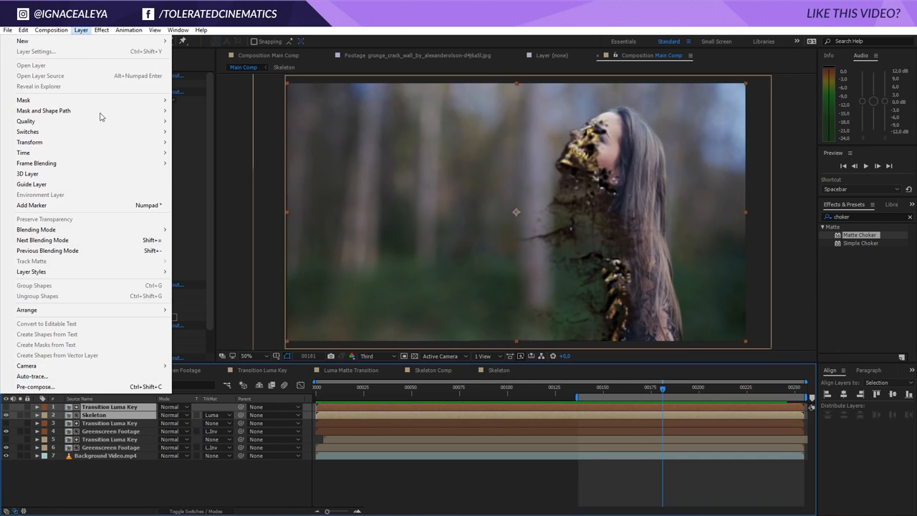
left_click(51, 389)
type("Skeleton Transition")
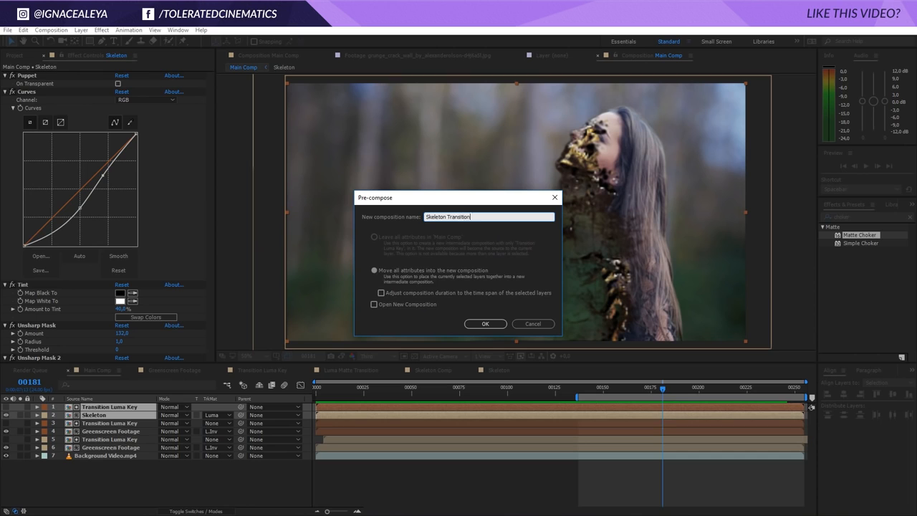
key("Return")
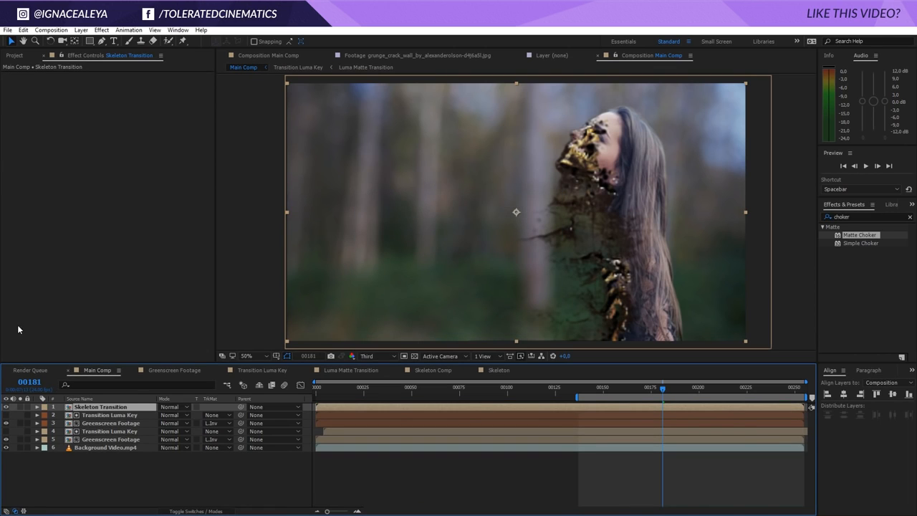
Apply Extract to the Skeleton Transition layer and raise its black point to 16
left_click(101, 30)
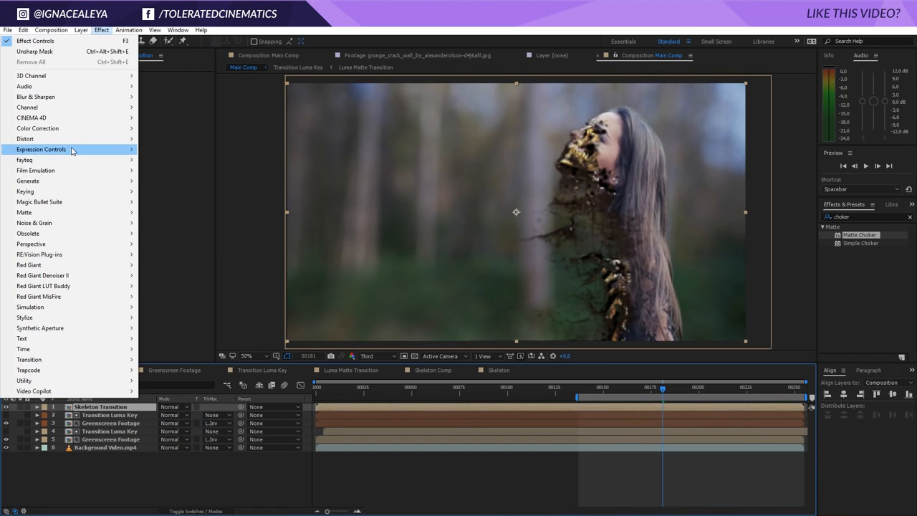
mouse_move(40, 191)
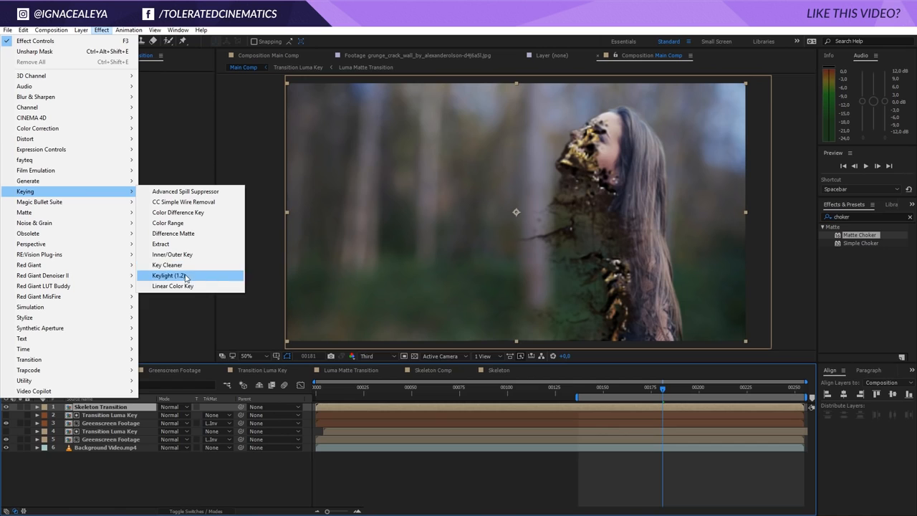
left_click(187, 245)
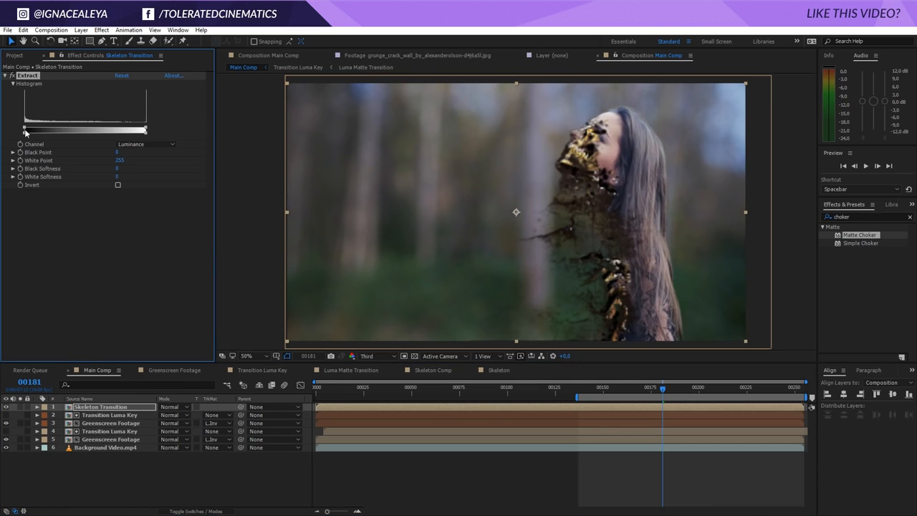
left_click_drag(25, 129, 34, 132)
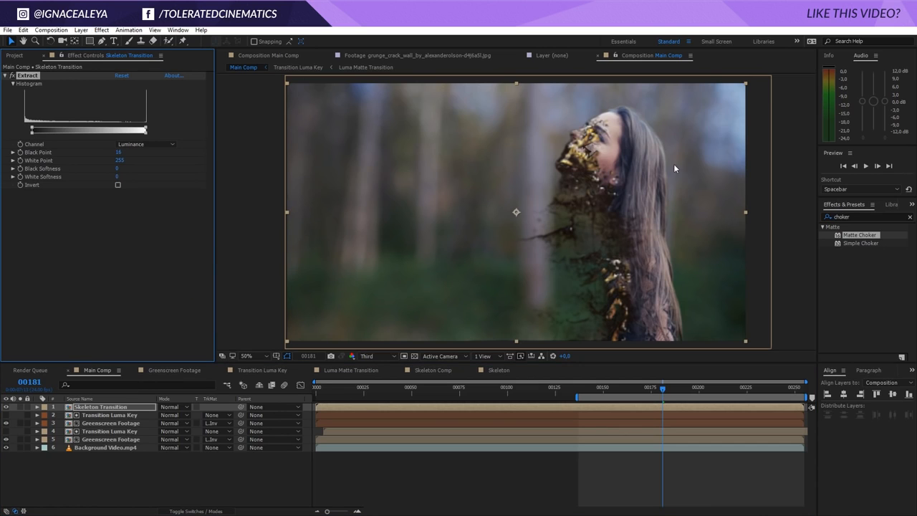
Switch the viewer to Full resolution and preview the dissolve around frames 168 to 180
left_click(645, 447)
key("space")
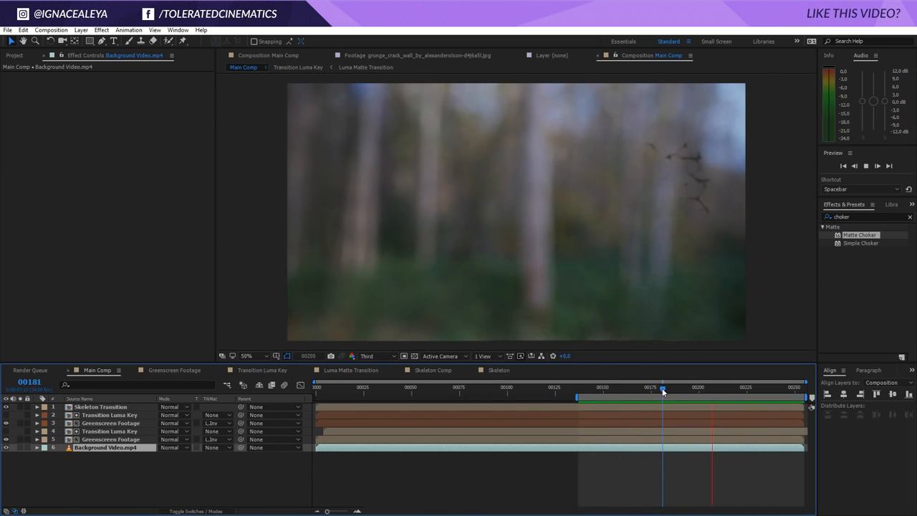
left_click_drag(662, 388, 637, 397)
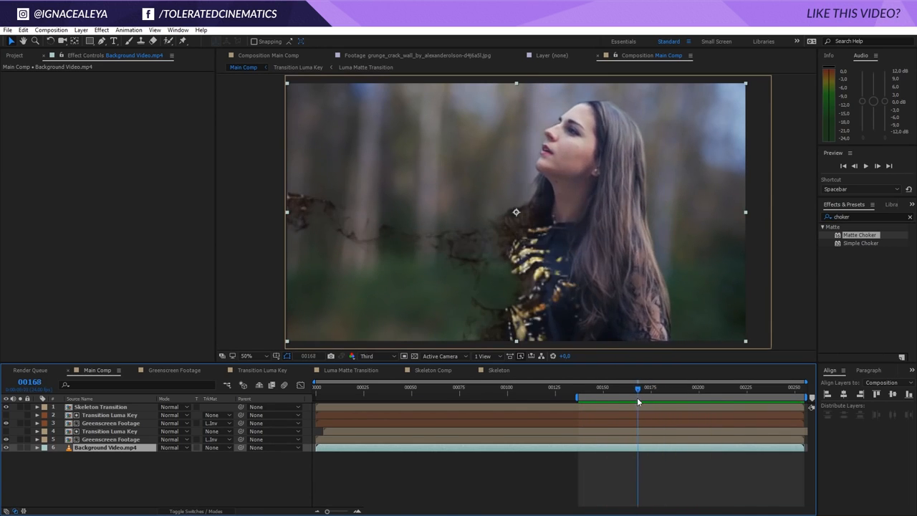
left_click(376, 356)
left_click(380, 379)
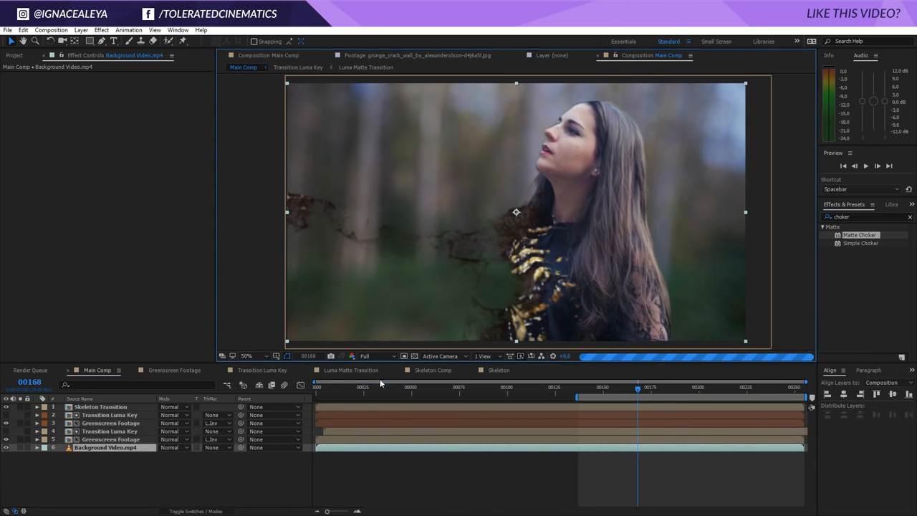
left_click(660, 389)
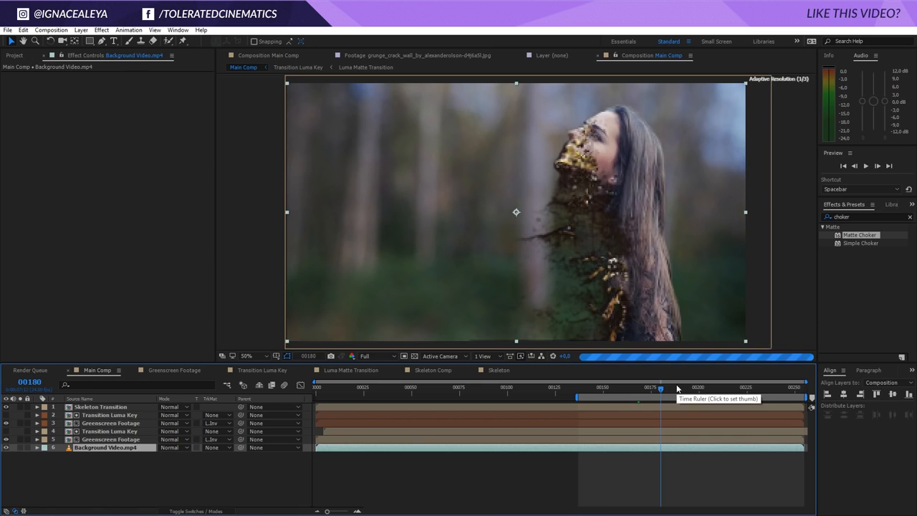
key("space")
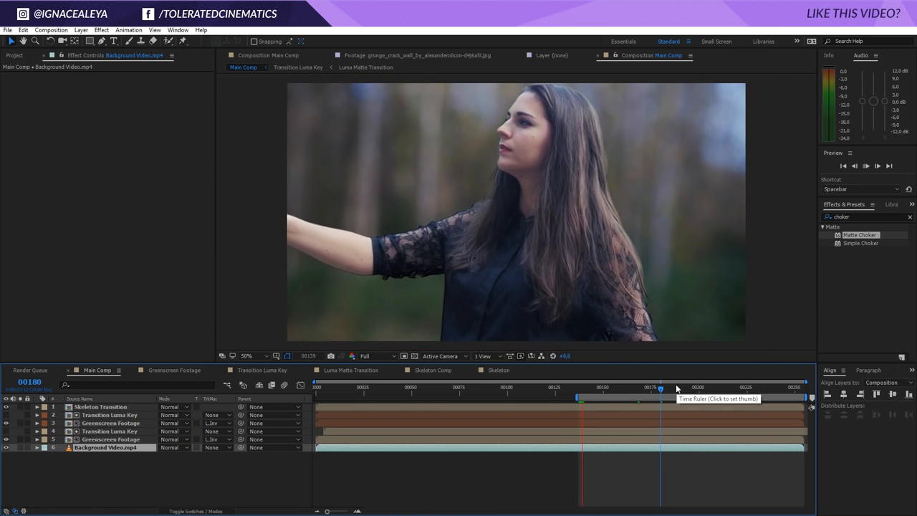
left_click(695, 465)
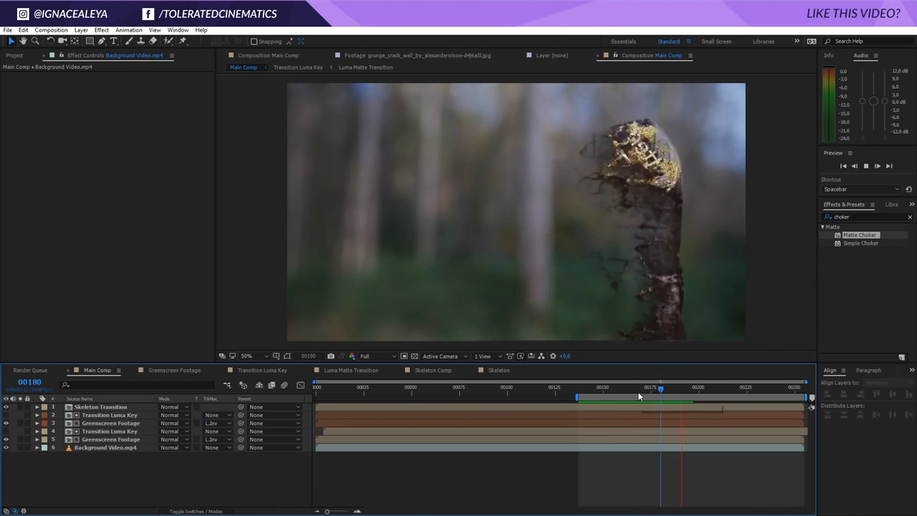
key("space")
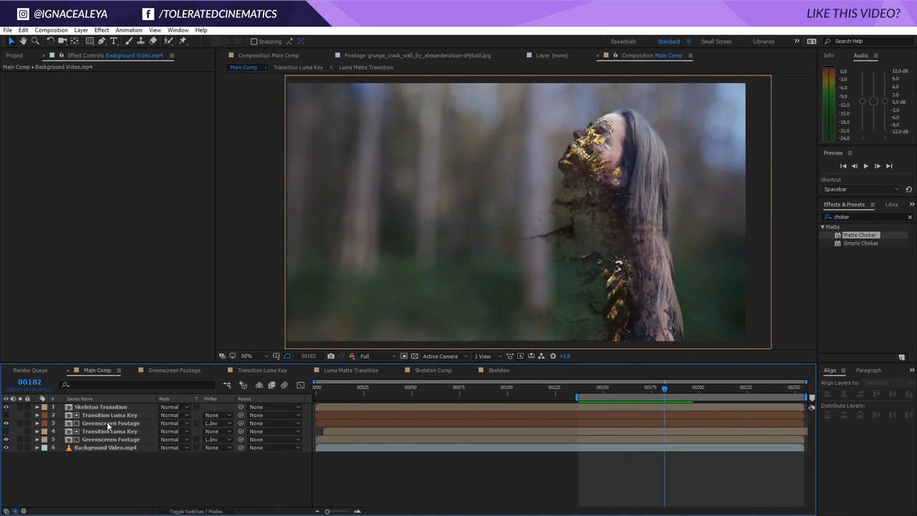
Apply Hue/Saturation to the Skeleton Transition layer and set the master hue to -18°
left_click(112, 408)
left_click(101, 30)
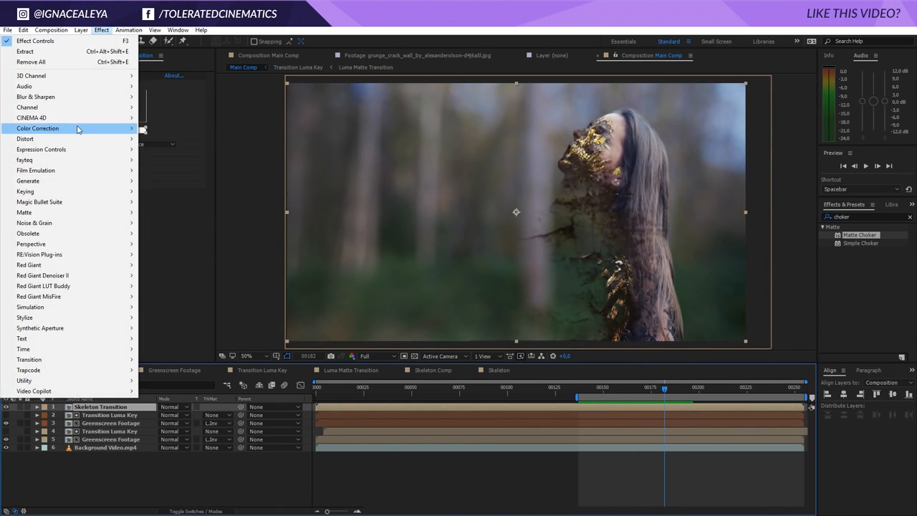
mouse_move(80, 128)
left_click(171, 359)
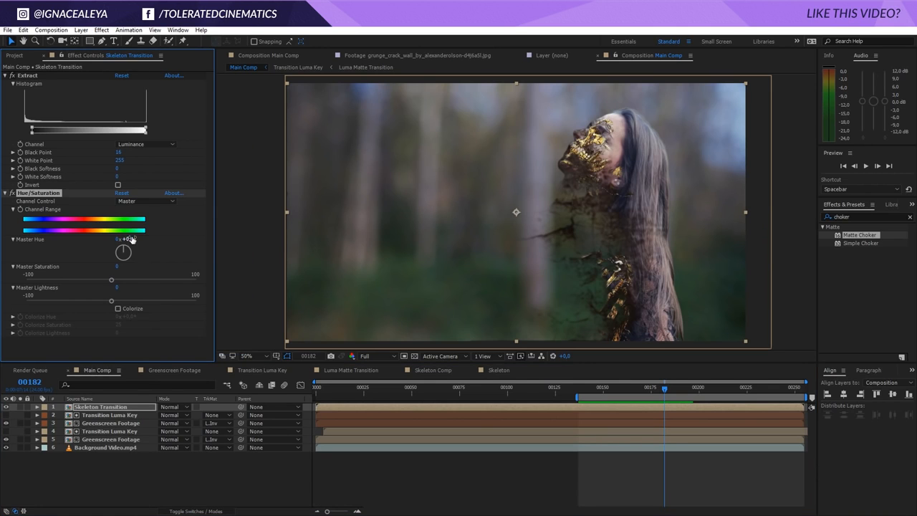
mouse_move(131, 241)
left_mouse_down()
mouse_move(138, 243)
mouse_move(122, 243)
left_mouse_up()
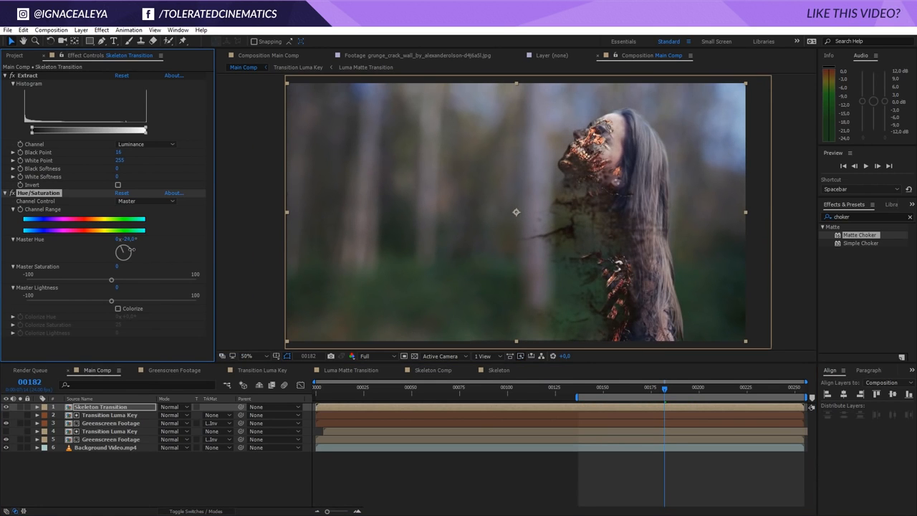
Set the Hue/Saturation master saturation to -42 and master lightness to 27
left_click_drag(111, 301, 65, 287)
left_click(81, 300)
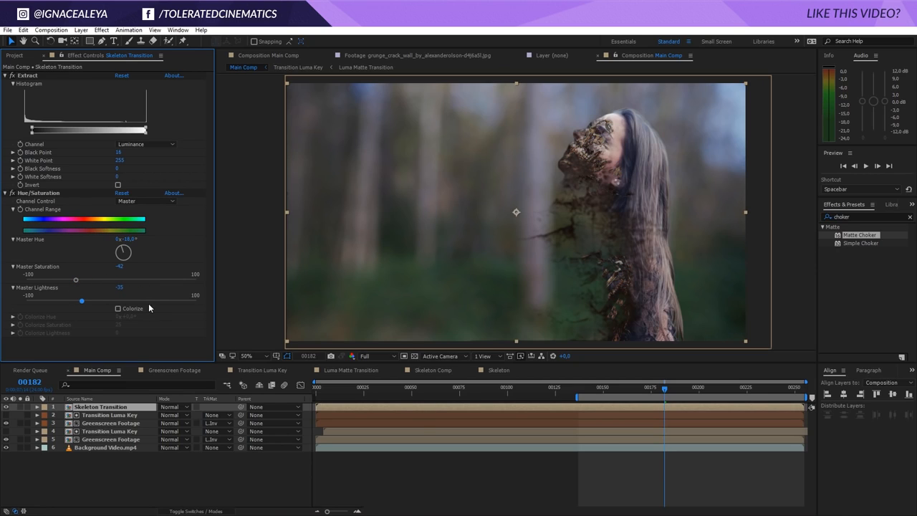
left_click_drag(147, 301, 135, 309)
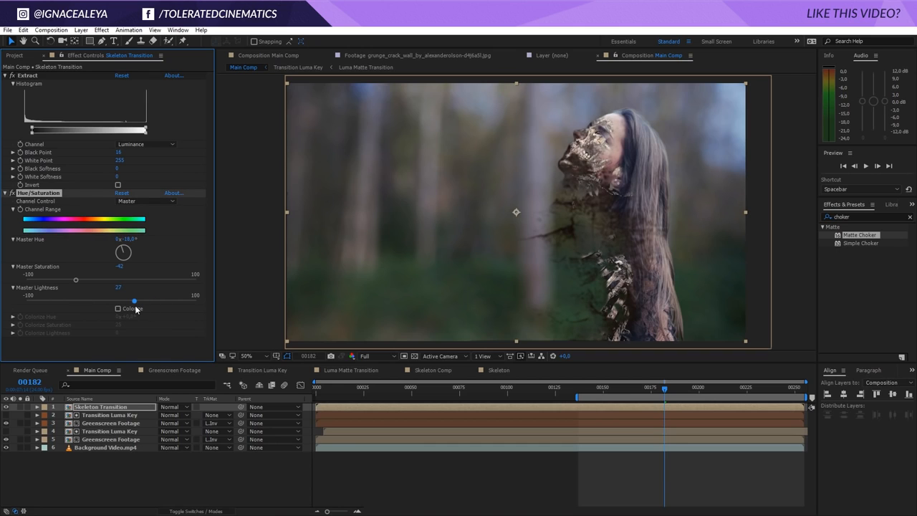
Scrub through frames 167 to 199 to check the colored skeleton transition
left_click(698, 393)
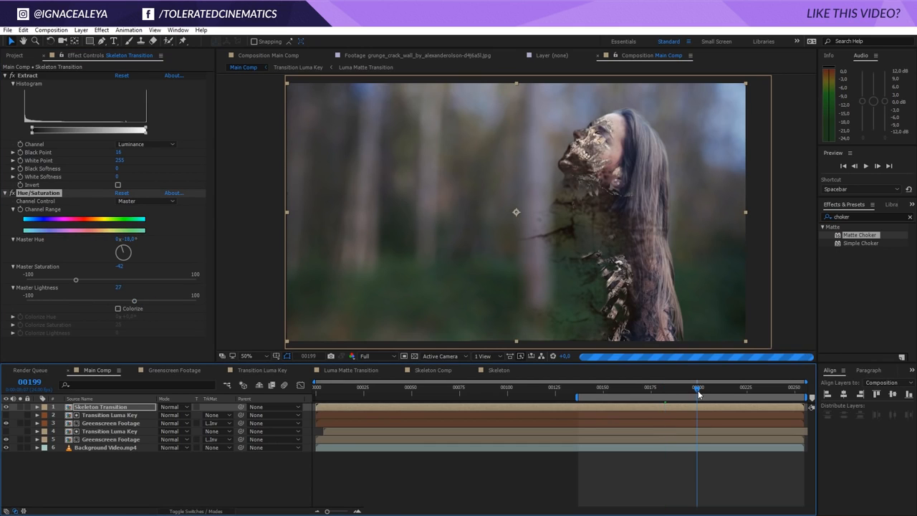
left_click(614, 393)
left_click(635, 393)
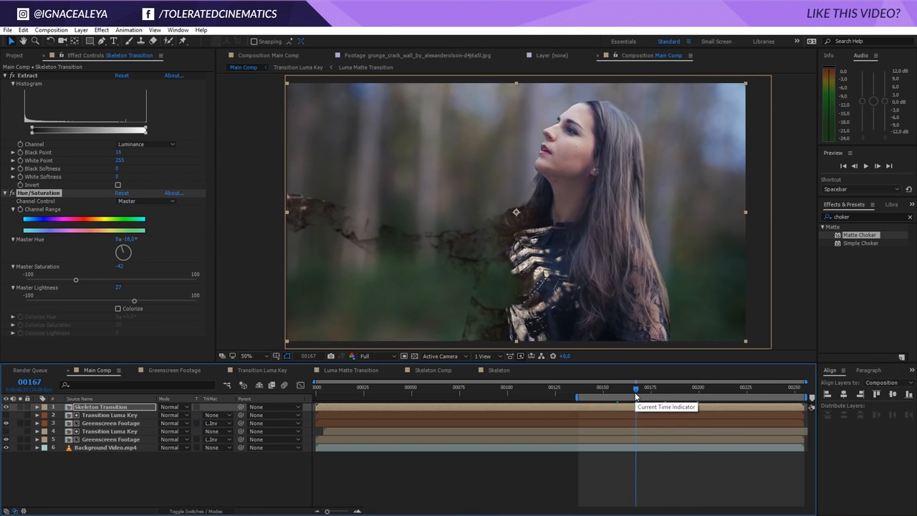